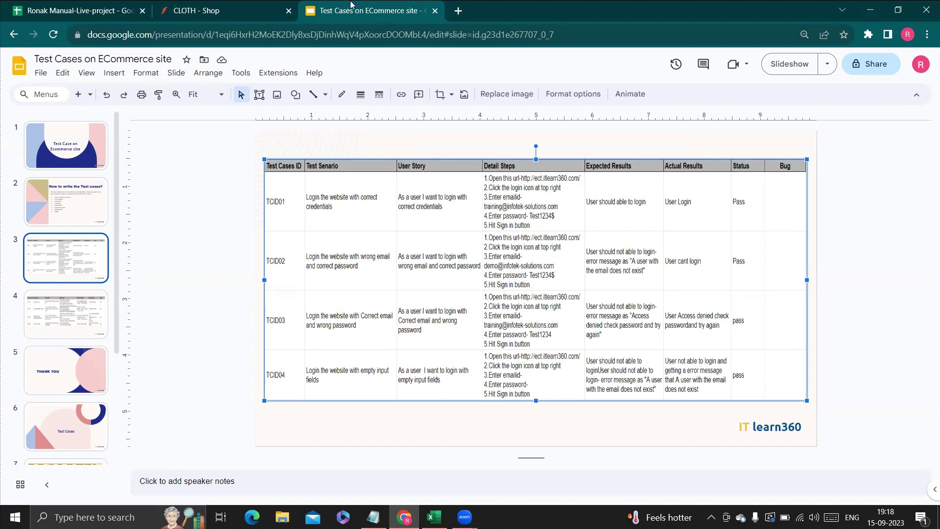
Bring up the CLOTH Shop home page and scroll through its Iphone, Laptop and fridge listings.
{"action": "left_click", "coordinate": [254, 9]}
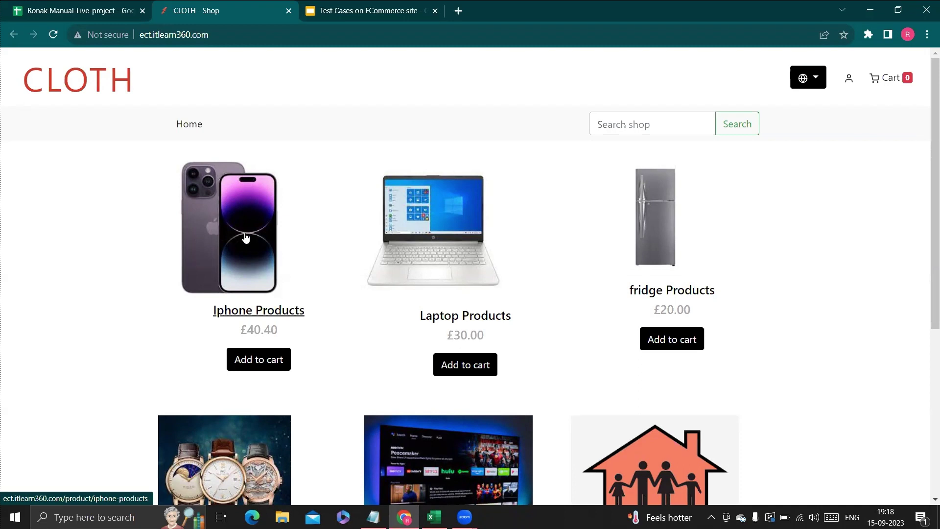
{"action": "scroll", "coordinate": [353, 239], "scroll_direction": "down", "scroll_amount": 4}
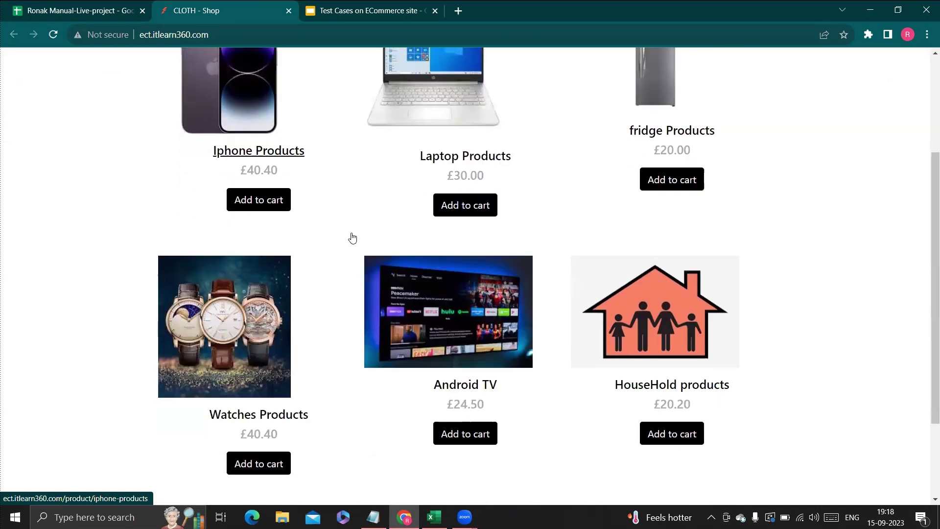
{"action": "scroll", "coordinate": [353, 239], "scroll_direction": "up", "scroll_amount": 4}
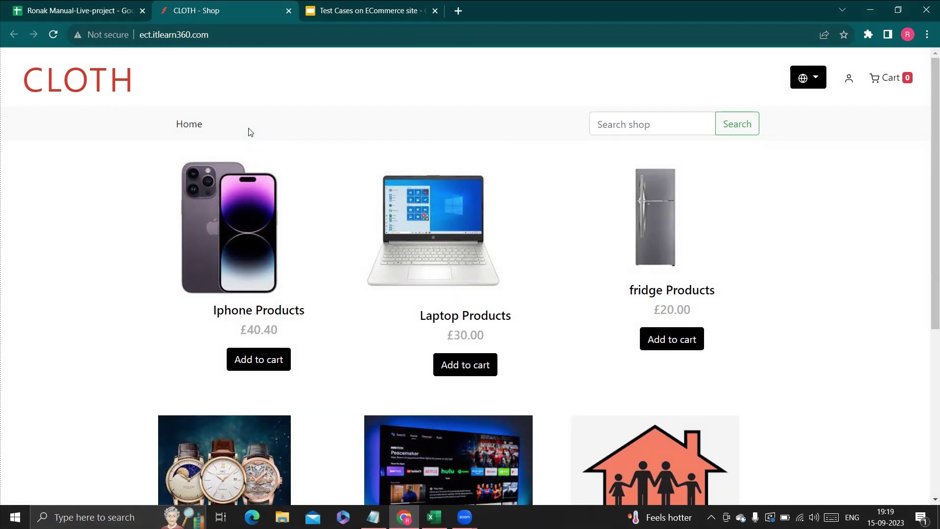
In the Manual-Live-project workbook, look over the Accounts, Products/Cart and Checkout sheets, then return to Login.
{"action": "left_click", "coordinate": [54, 13]}
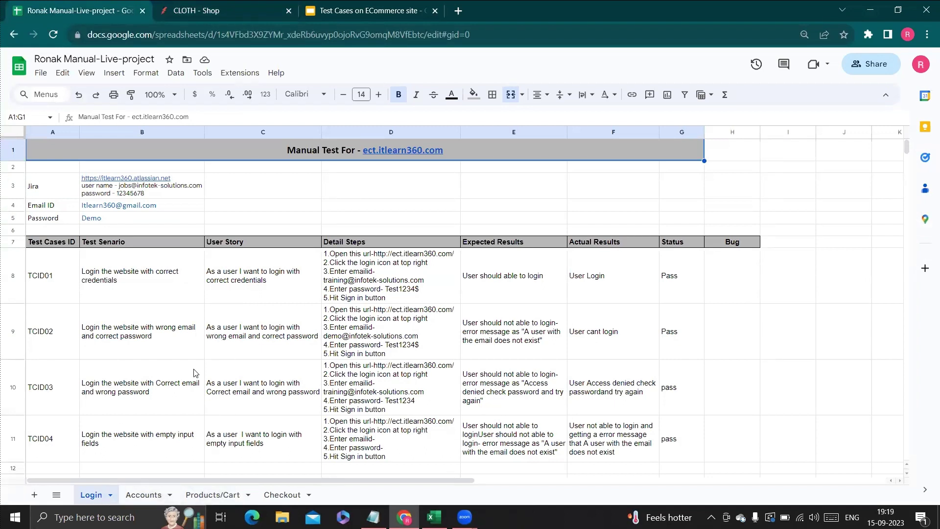
{"action": "left_click", "coordinate": [148, 500]}
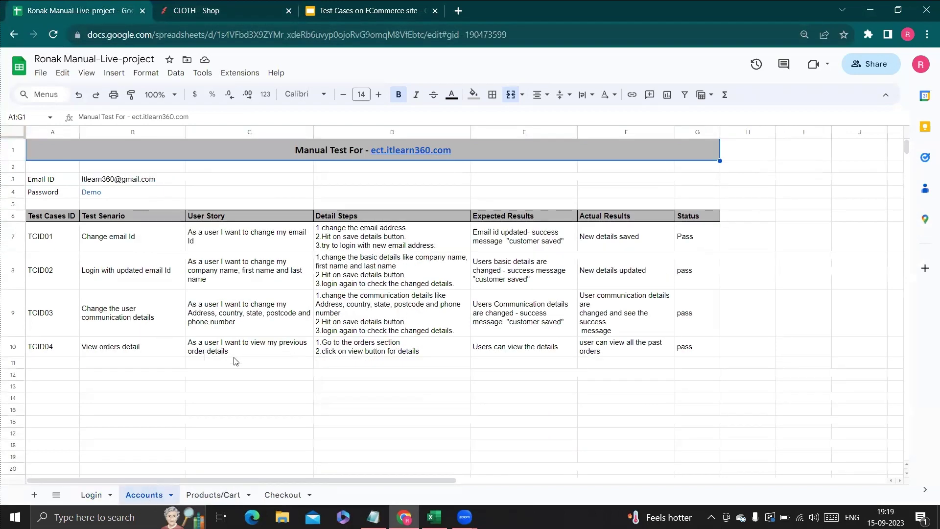
{"action": "left_click", "coordinate": [224, 499]}
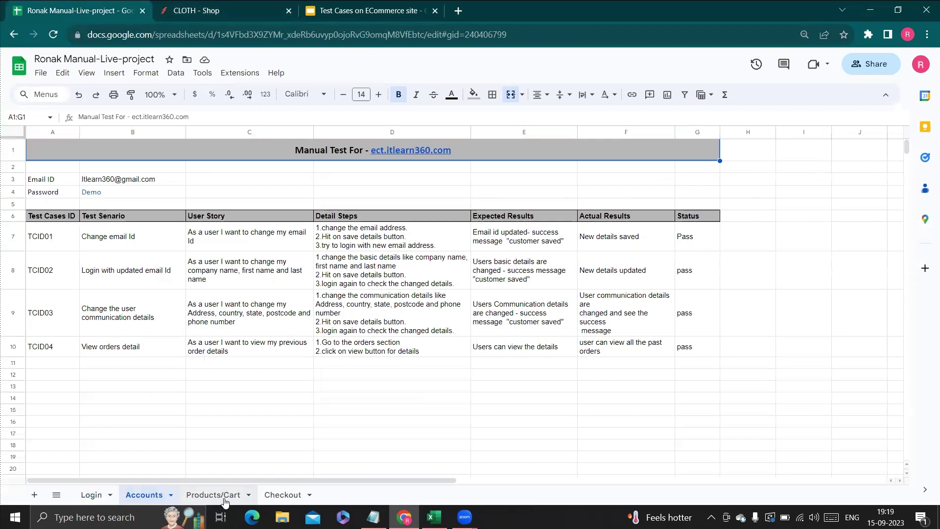
{"action": "left_click", "coordinate": [286, 497]}
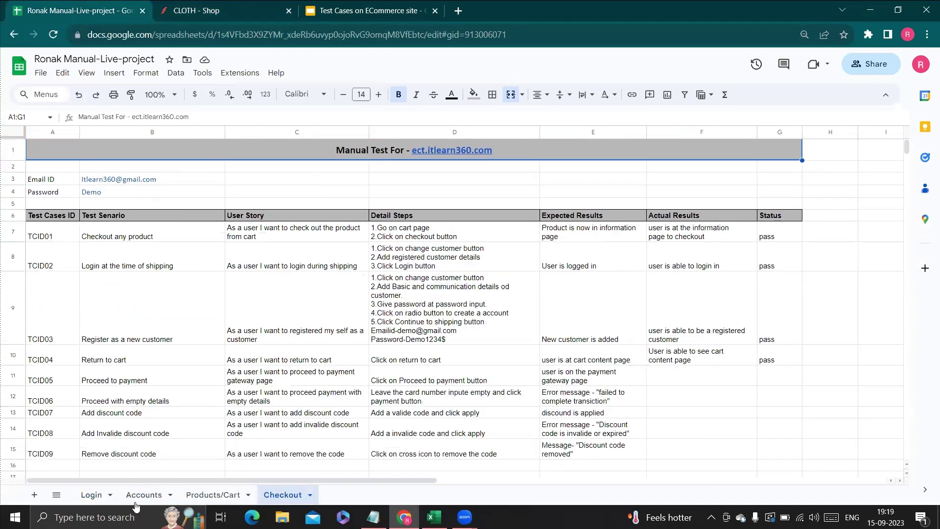
{"action": "left_click", "coordinate": [92, 497]}
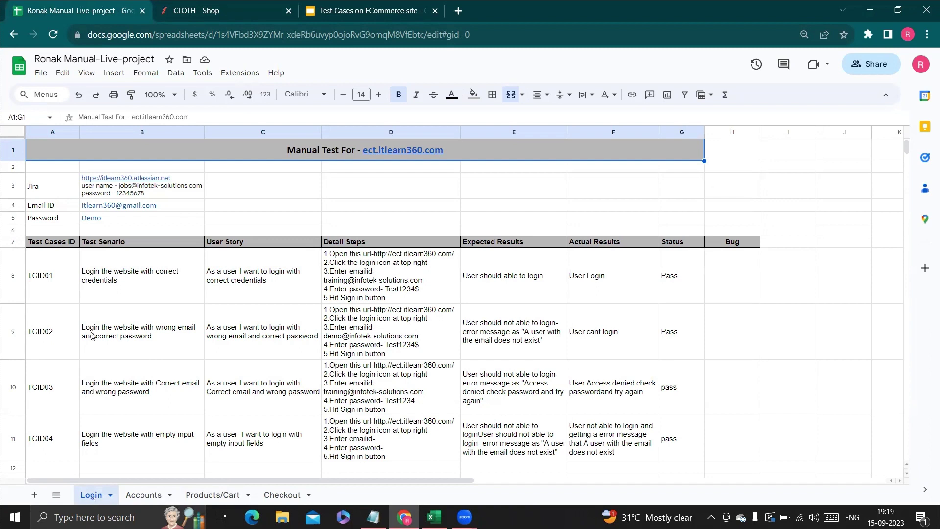
Open the CLOTH customer sign-in page via the account icon, then go back to the spreadsheet.
{"action": "left_click", "coordinate": [220, 11]}
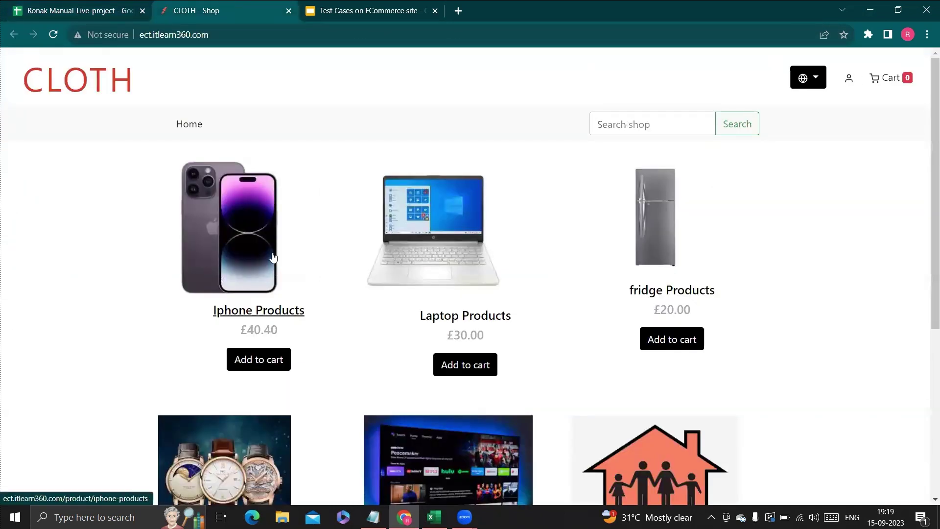
{"action": "left_click", "coordinate": [849, 85]}
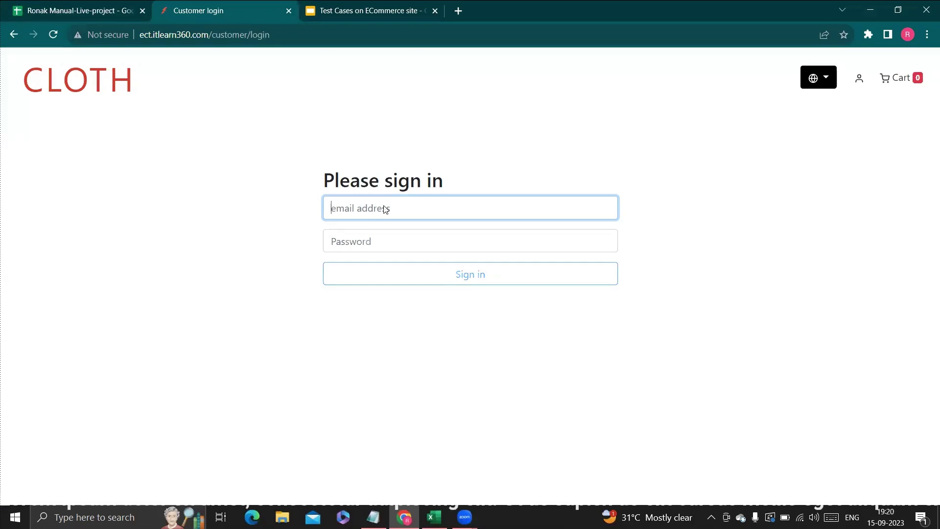
{"action": "left_click", "coordinate": [119, 16]}
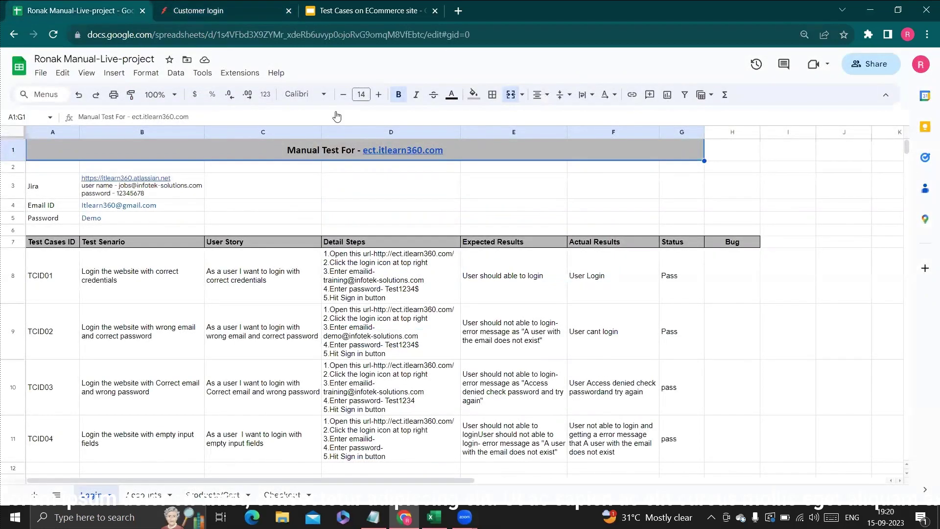
Scroll down to row 15 and enter the header 'Test Case ID' in A15.
{"action": "scroll", "coordinate": [377, 202], "scroll_direction": "down", "scroll_amount": 1}
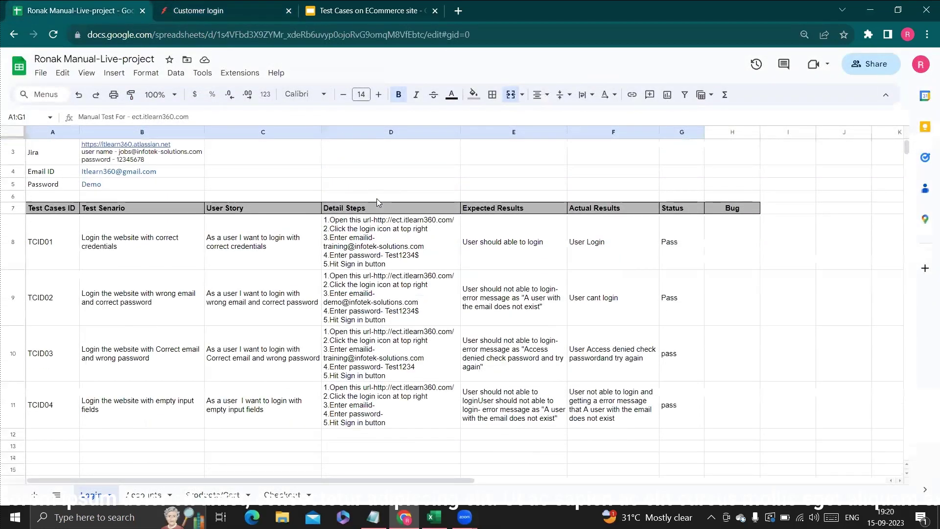
{"action": "scroll", "coordinate": [377, 203], "scroll_direction": "down", "scroll_amount": 2}
{"action": "scroll", "coordinate": [377, 202], "scroll_direction": "down", "scroll_amount": 3}
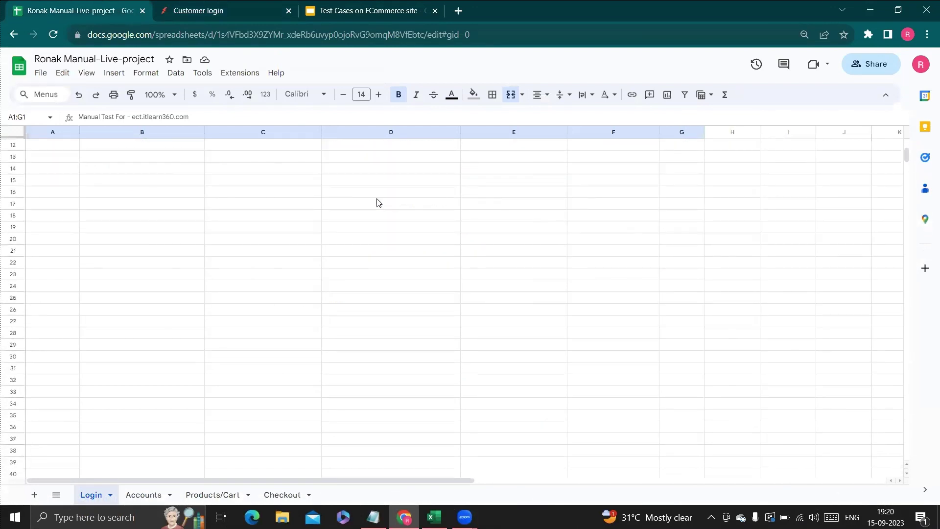
{"action": "scroll", "coordinate": [379, 202], "scroll_direction": "up", "scroll_amount": 1}
{"action": "scroll", "coordinate": [378, 202], "scroll_direction": "down", "scroll_amount": 2}
{"action": "scroll", "coordinate": [378, 201], "scroll_direction": "up", "scroll_amount": 6}
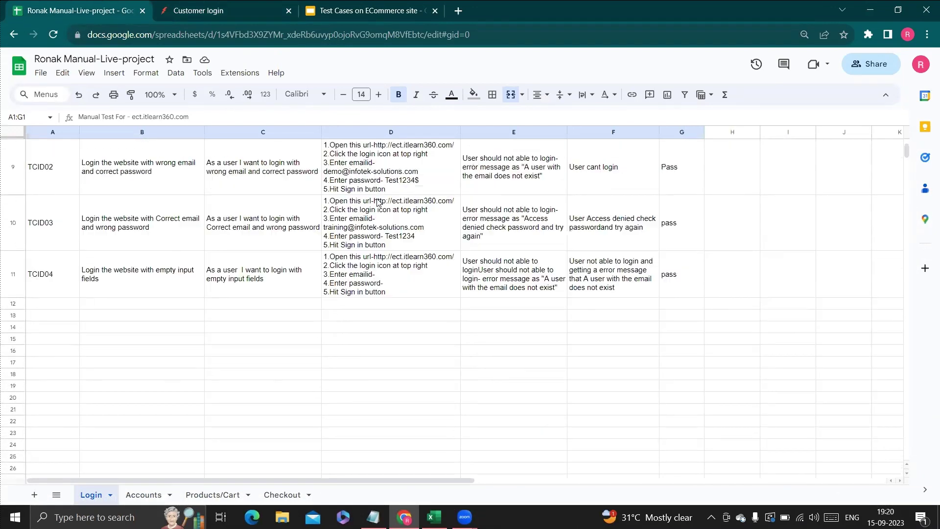
{"action": "scroll", "coordinate": [282, 223], "scroll_direction": "down", "scroll_amount": 3}
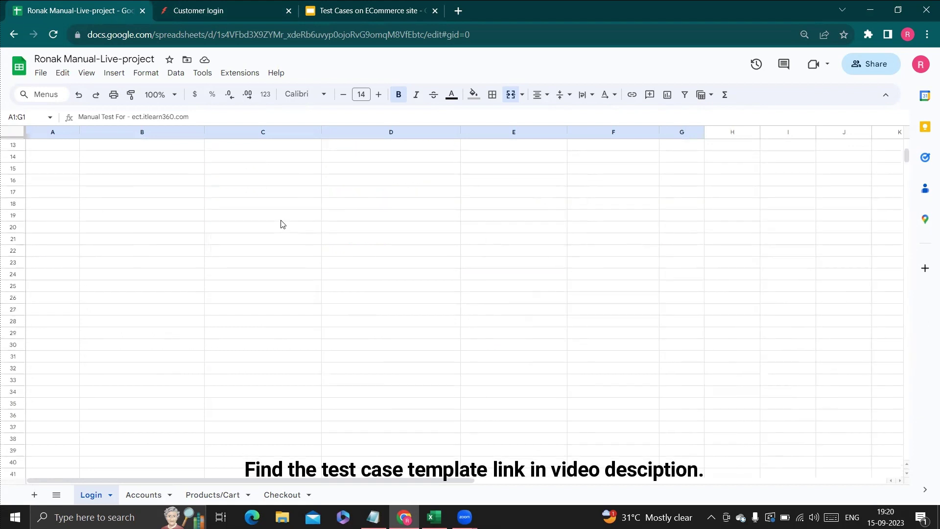
{"action": "left_click", "coordinate": [68, 173]}
{"action": "type", "text": "Test"}
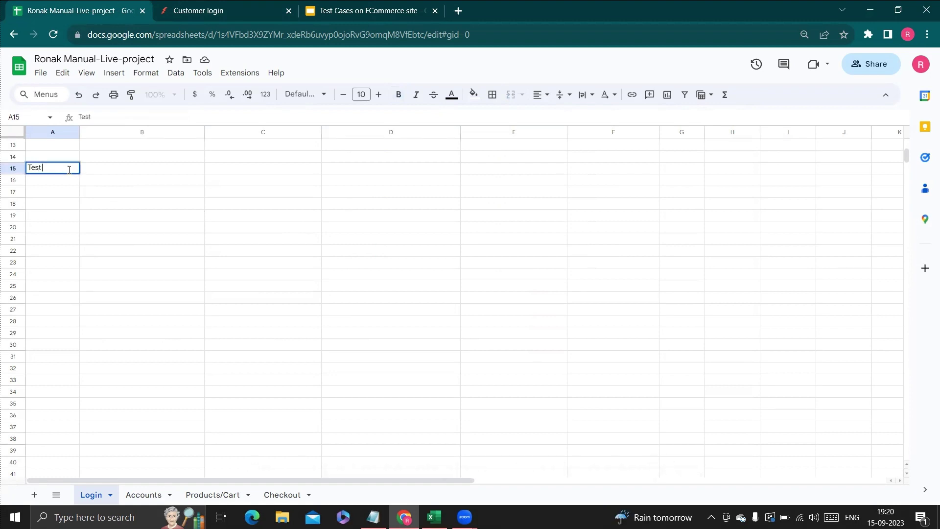
{"action": "type", "text": " Case ID"}
{"action": "key", "text": "Tab"}
Fill B15:E15 with Test Case Name, Test case Description, Details Steps and Expected Result.
{"action": "type", "text": "TC_0"}
{"action": "key", "text": "BackSpace"}
{"action": "key", "text": "BackSpace"}
{"action": "key", "text": "BackSpace"}
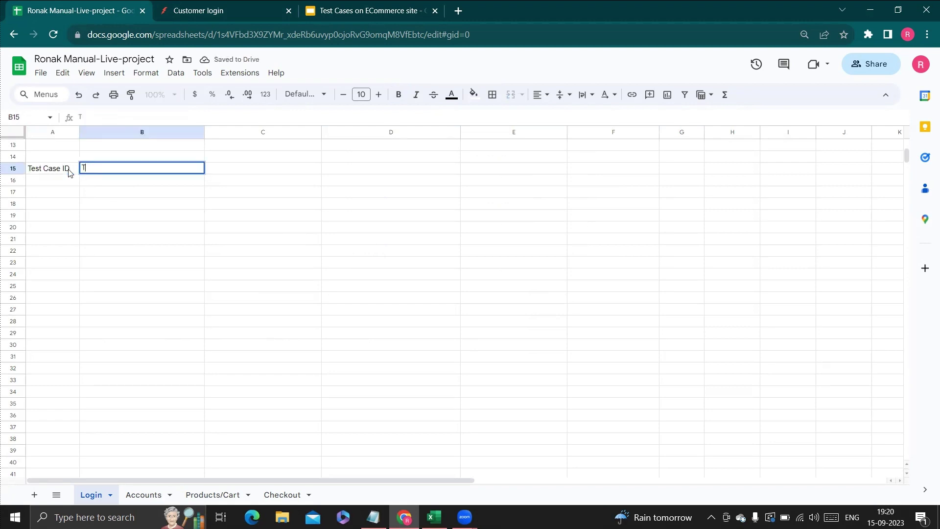
{"action": "type", "text": "est Cas"}
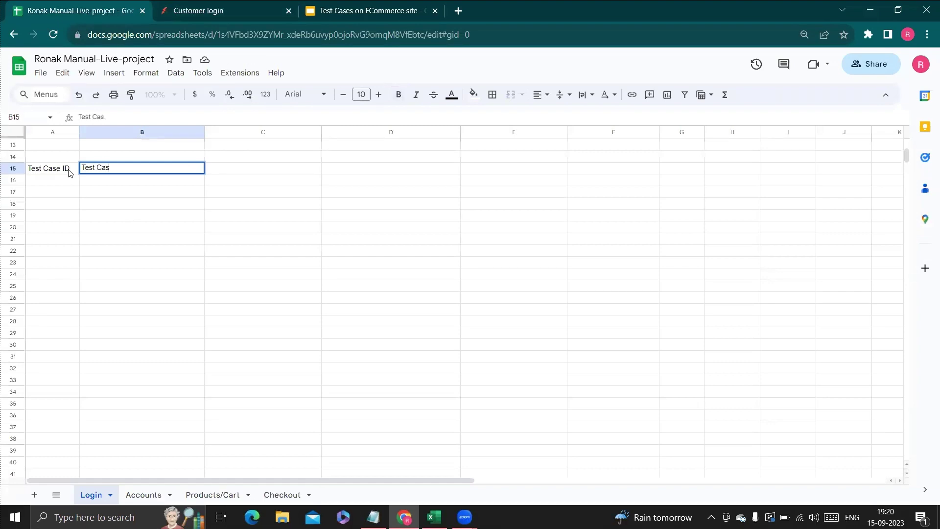
{"action": "type", "text": "e name"}
{"action": "key", "text": "BackSpace"}
{"action": "key", "text": "BackSpace"}
{"action": "key", "text": "BackSpace"}
{"action": "type", "text": "Name"}
{"action": "key", "text": "Tab"}
{"action": "type", "text": "Test case"}
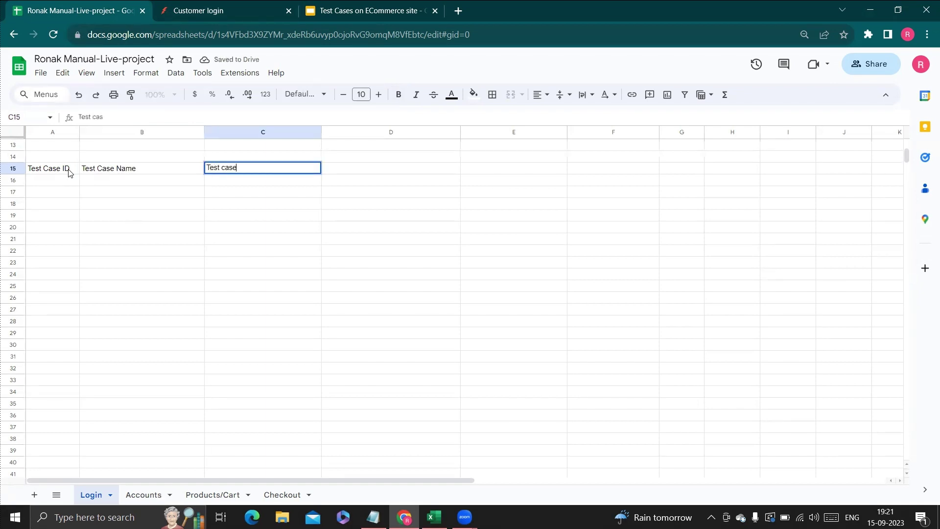
{"action": "type", "text": " Description"}
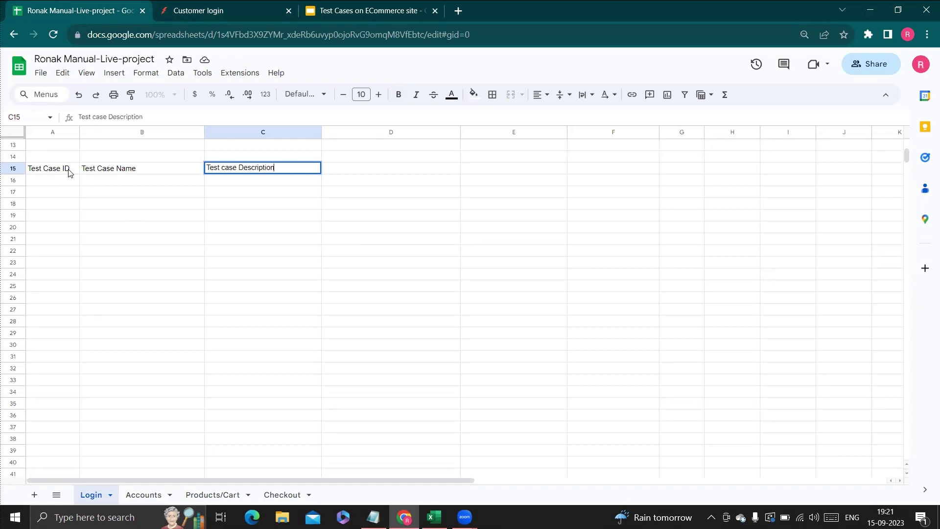
{"action": "key", "text": "Tab"}
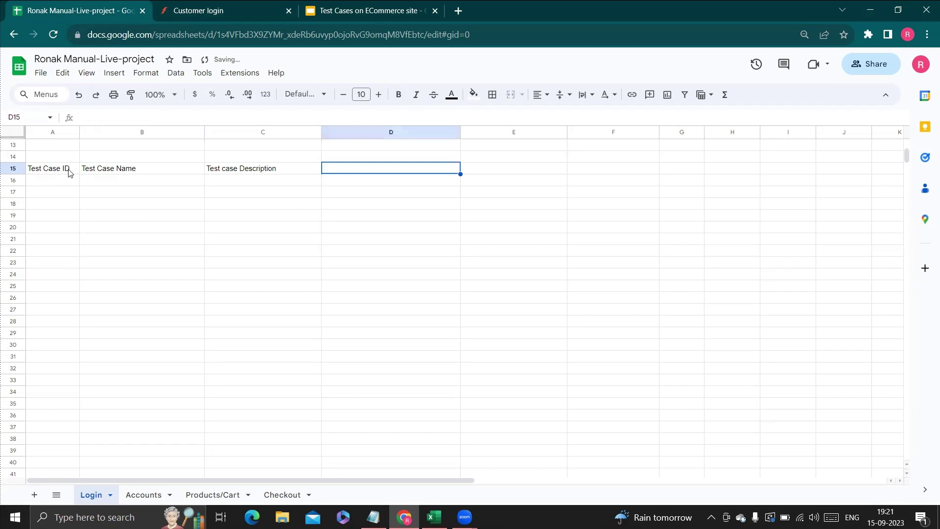
{"action": "type", "text": "Details Steps"}
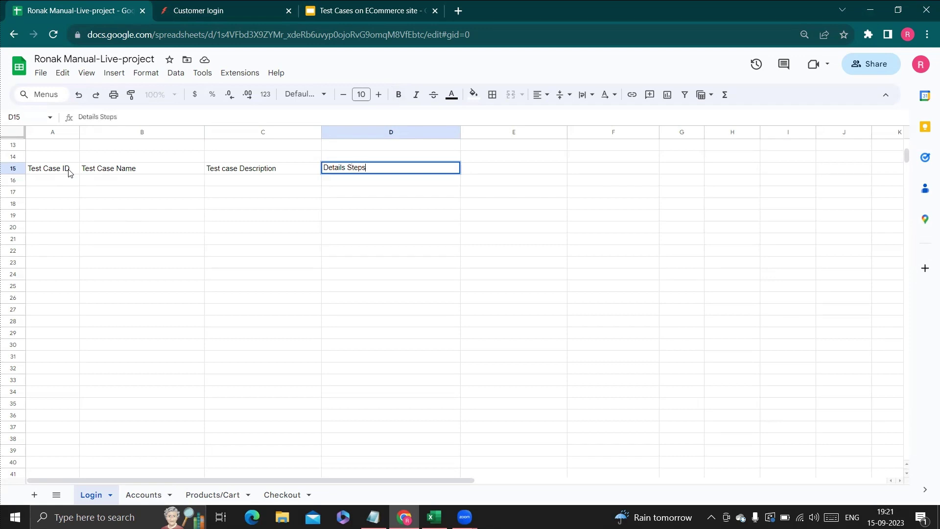
{"action": "key", "text": "Tab"}
{"action": "type", "text": "Expected"}
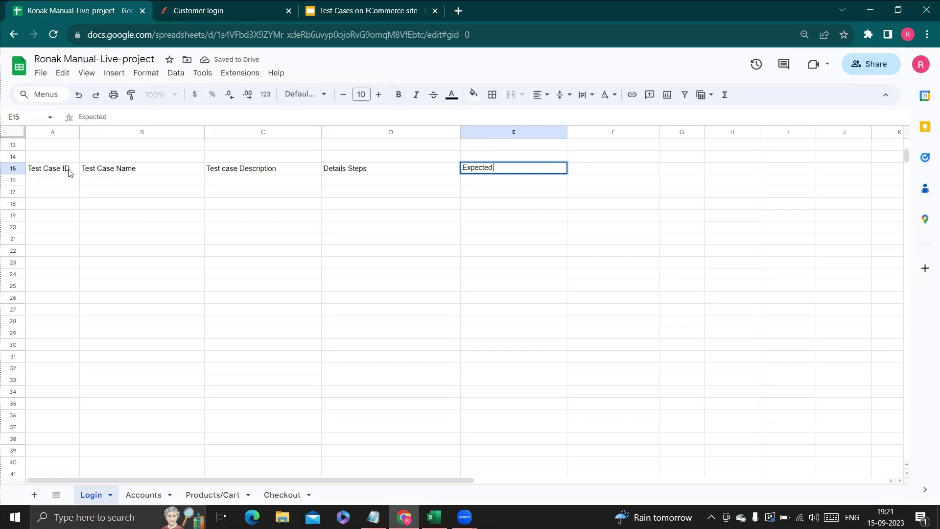
{"action": "type", "text": " Result"}
Insert a new column at E and give it the header 'Test Data'.
{"action": "right_click", "coordinate": [450, 143]}
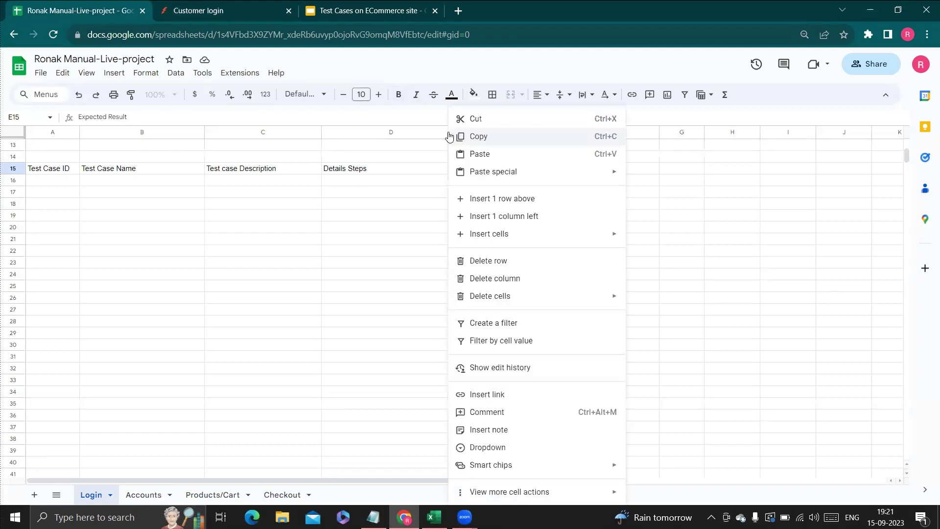
{"action": "left_click", "coordinate": [504, 216]}
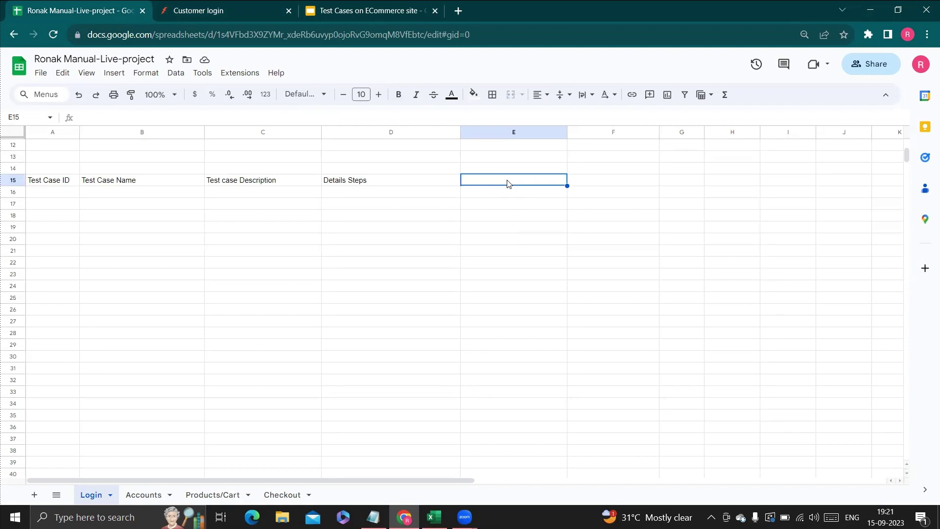
{"action": "type", "text": "Test DAte"}
{"action": "key", "text": "BackSpace"}
{"action": "type", "text": "ata"}
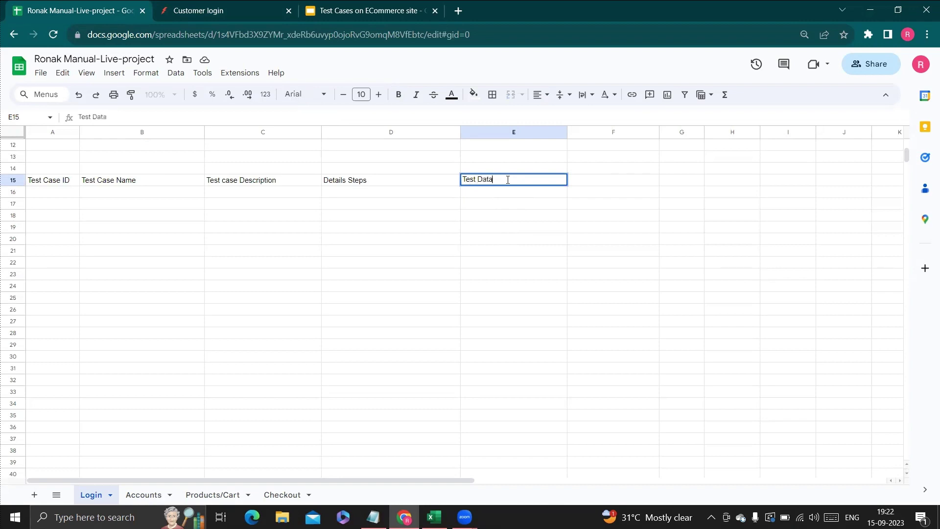
{"action": "key", "text": "Tab"}
Add the headers Expected result, Actual Result, Status and Bug across F15:I15.
{"action": "type", "text": "E"}
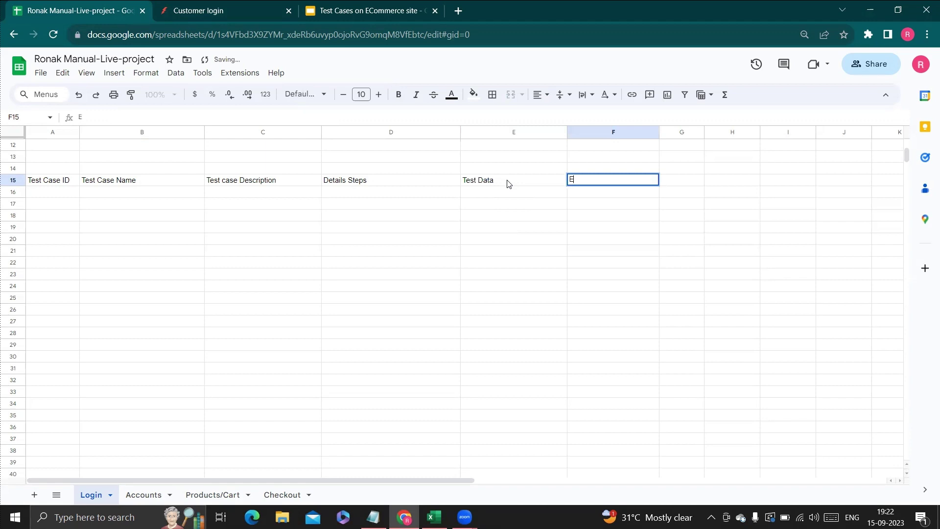
{"action": "type", "text": "xpected resul"}
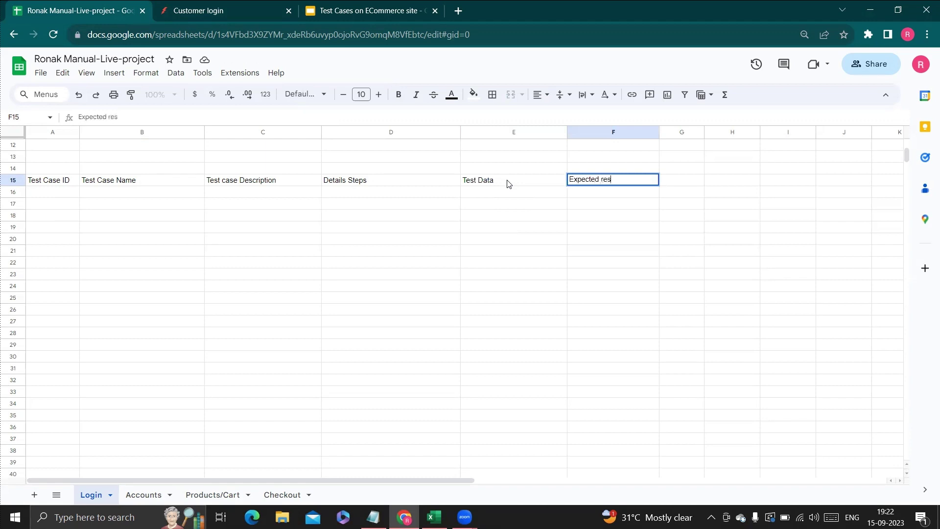
{"action": "key", "text": "Tab"}
{"action": "type", "text": "Actyal"}
{"action": "key", "text": "BackSpace"}
{"action": "key", "text": "BackSpace"}
{"action": "key", "text": "BackSpace"}
{"action": "key", "text": "BackSpace"}
{"action": "type", "text": "tua"}
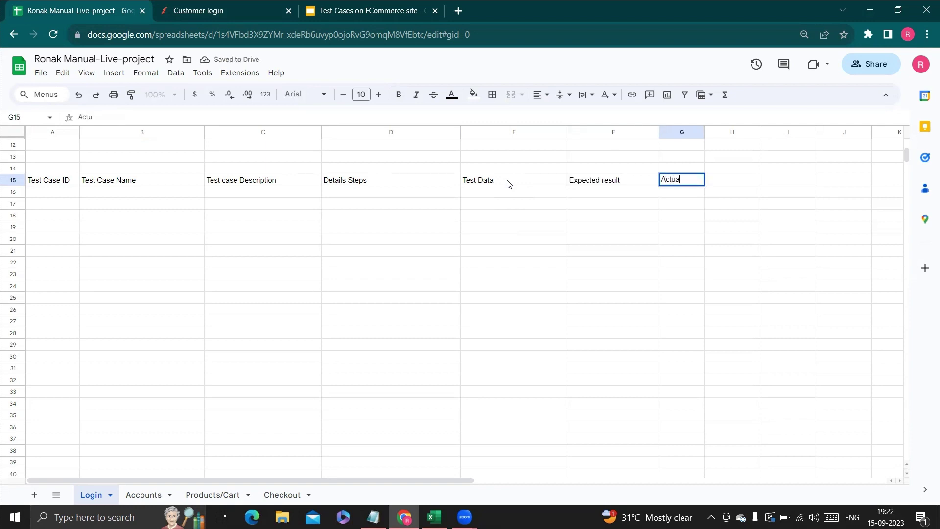
{"action": "type", "text": "l Resuklt"}
{"action": "key", "text": "Tab"}
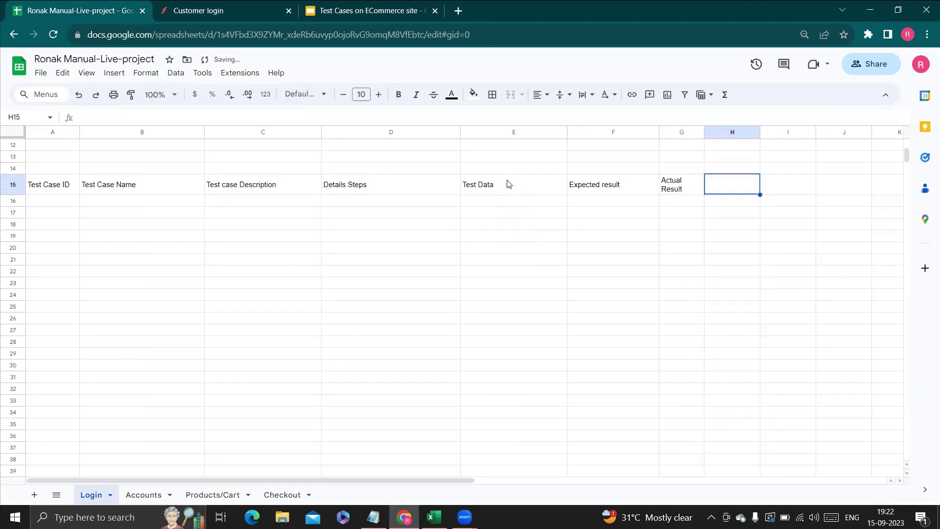
{"action": "type", "text": "Status"}
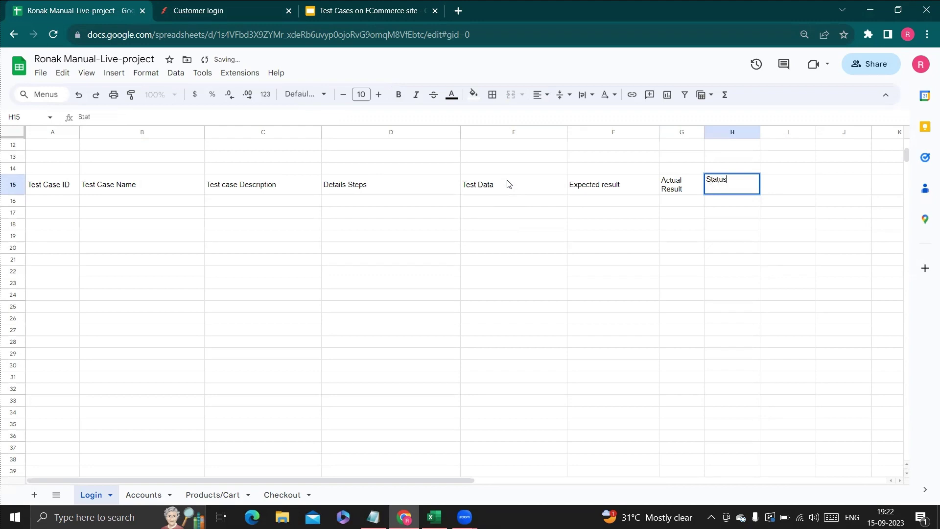
{"action": "key", "text": "Tab"}
{"action": "type", "text": "Buf"}
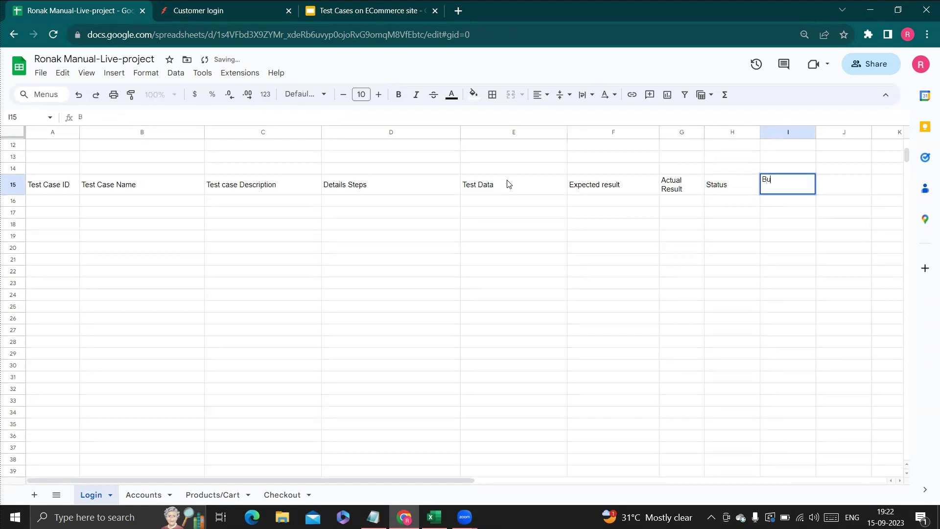
{"action": "key", "text": "BackSpace"}
{"action": "type", "text": "g"}
Widen column G, then make the A15:I15 header row bold and centred.
{"action": "left_click_drag", "start_coordinate": [705, 131], "coordinate": [748, 132]}
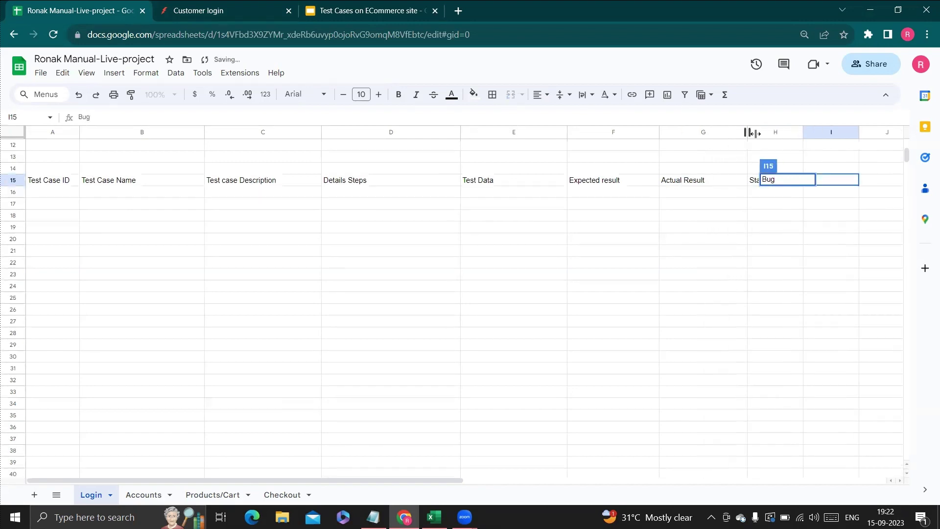
{"action": "left_click", "coordinate": [356, 322]}
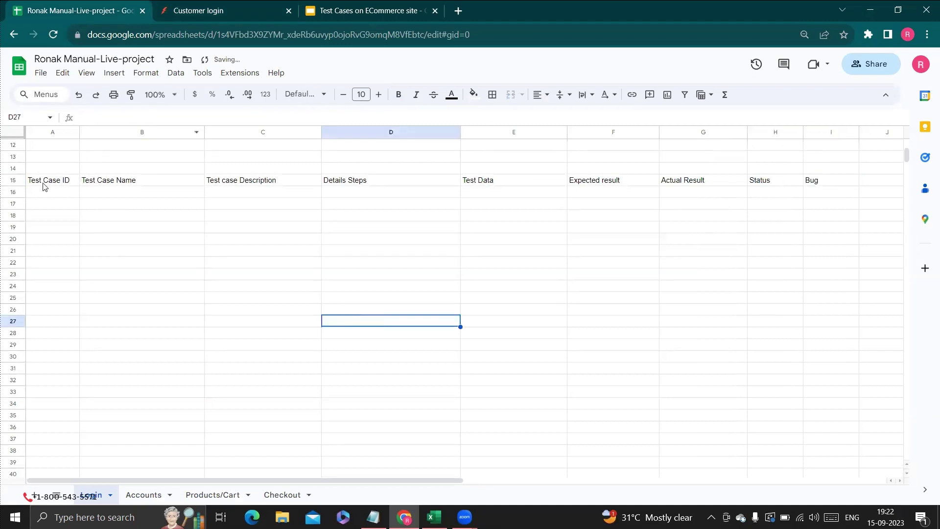
{"action": "left_click_drag", "start_coordinate": [32, 182], "coordinate": [827, 182]}
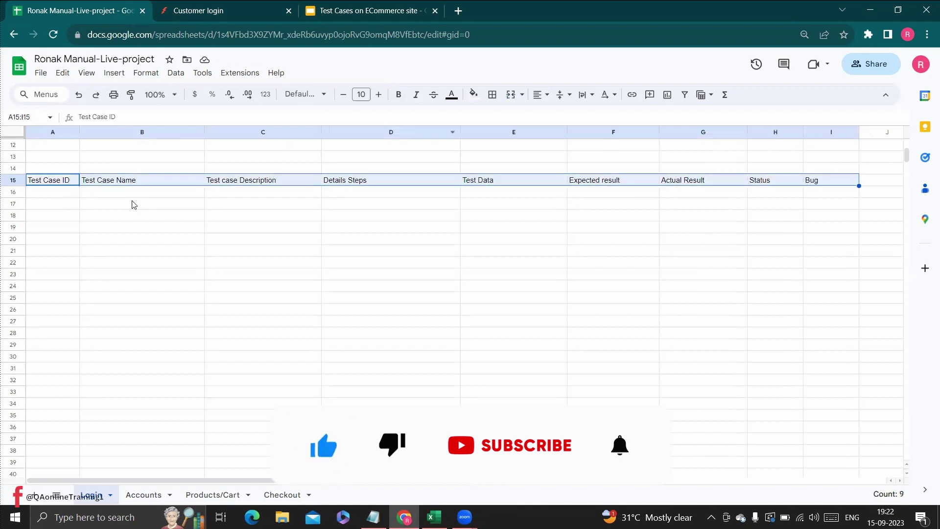
{"action": "key", "text": "ctrl+b"}
{"action": "key", "text": "ctrl+shift+e"}
{"action": "left_click", "coordinate": [137, 251]}
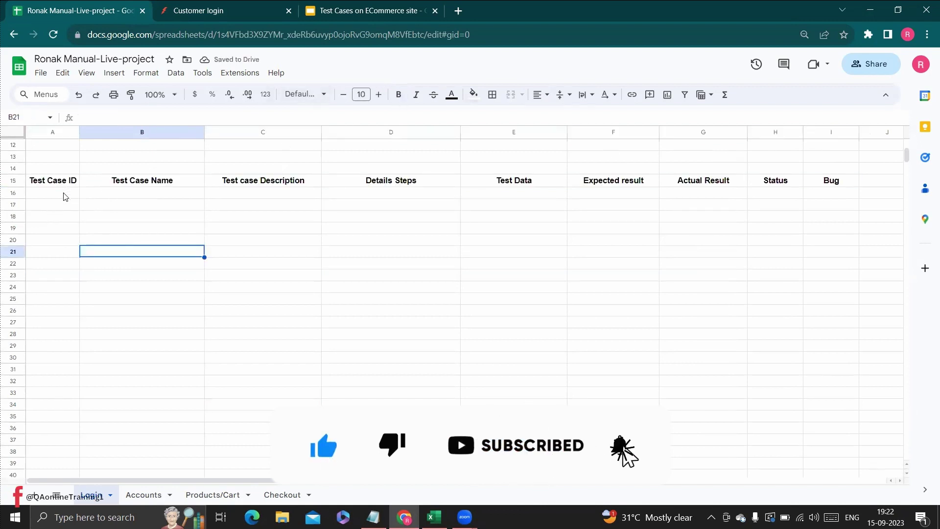
{"action": "left_click", "coordinate": [65, 195]}
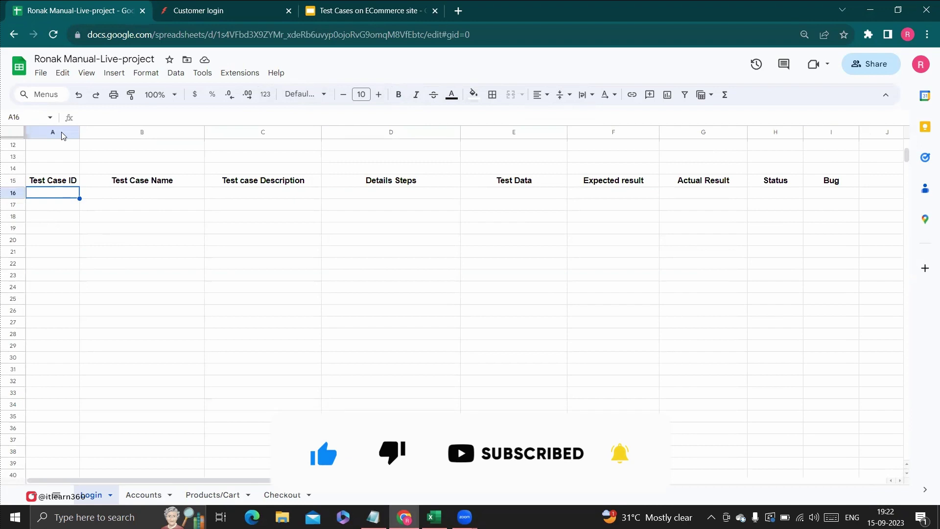
Enter ID 01 in A16 for the first test case, discarding a stray entry in A20.
{"action": "left_click", "coordinate": [212, 6]}
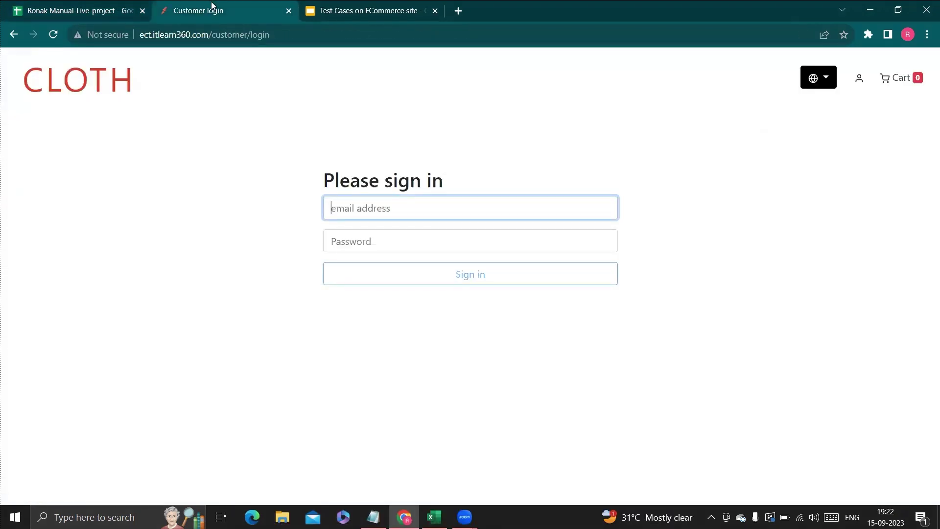
{"action": "left_click", "coordinate": [83, 6]}
{"action": "left_click", "coordinate": [53, 240]}
{"action": "type", "text": "0"}
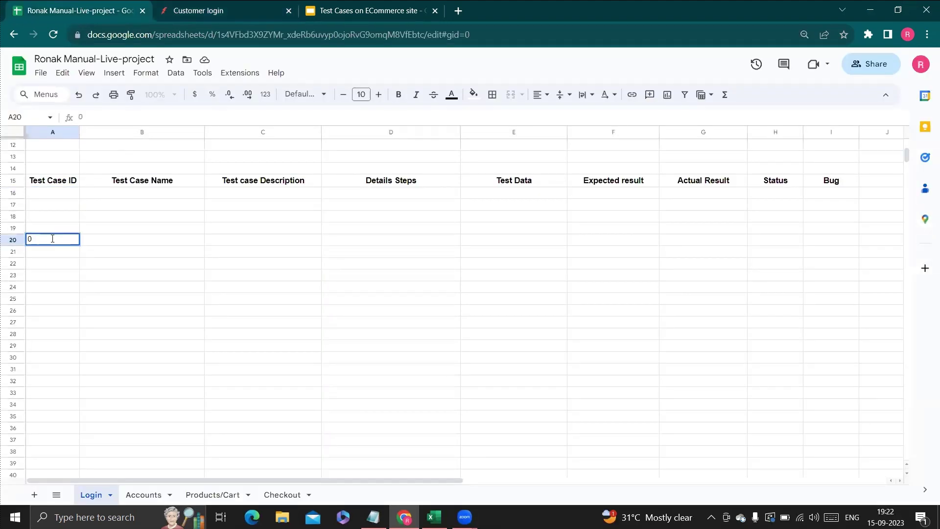
{"action": "key", "text": "Escape"}
{"action": "left_click", "coordinate": [62, 193]}
{"action": "type", "text": "01"}
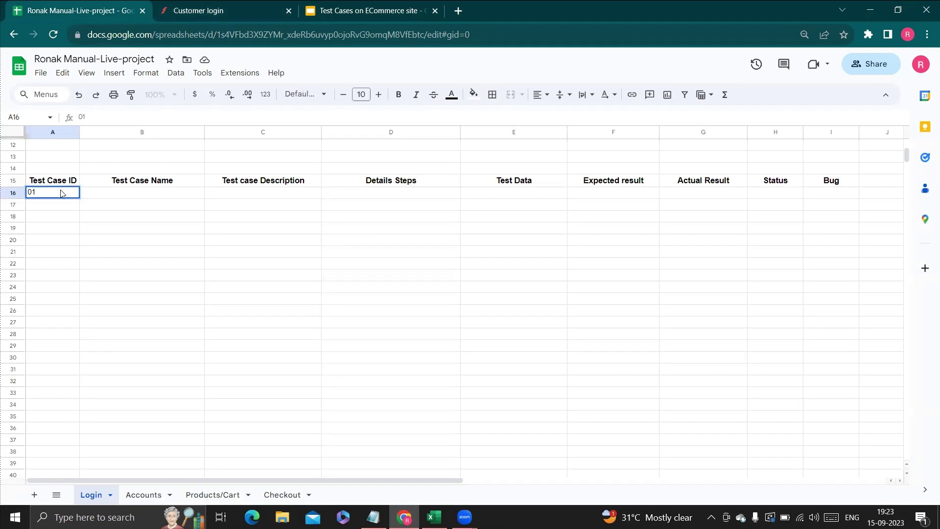
{"action": "key", "text": "Tab"}
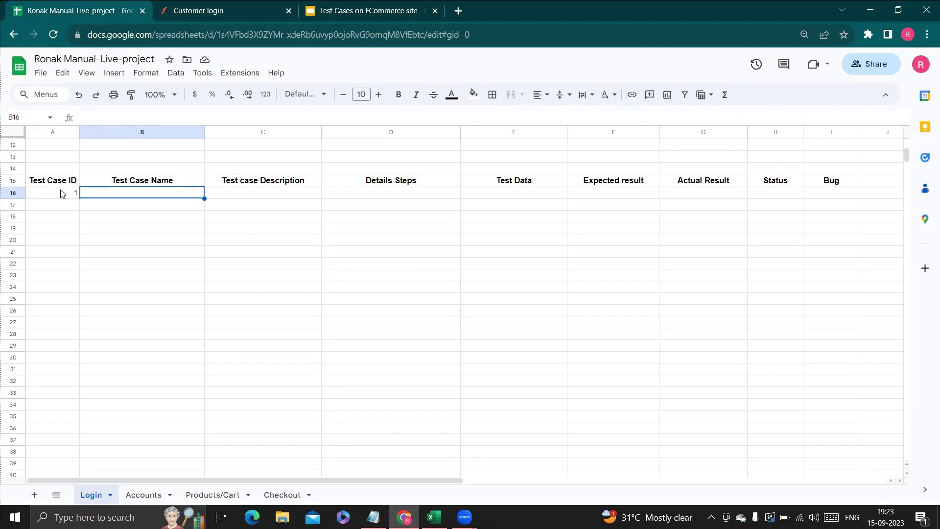
Name the first test case 'TC-Login-01' in B16.
{"action": "left_click", "coordinate": [237, 7]}
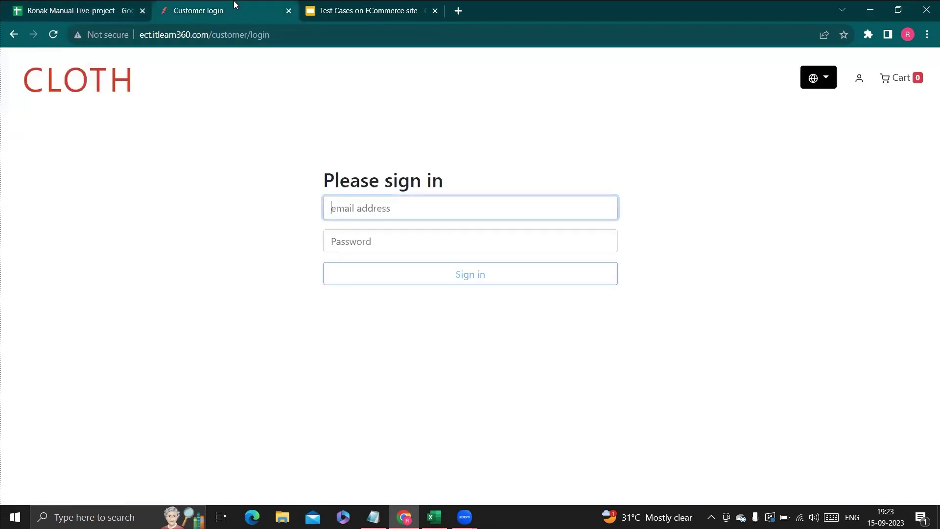
{"action": "left_click", "coordinate": [67, 9]}
{"action": "type", "text": "TC"}
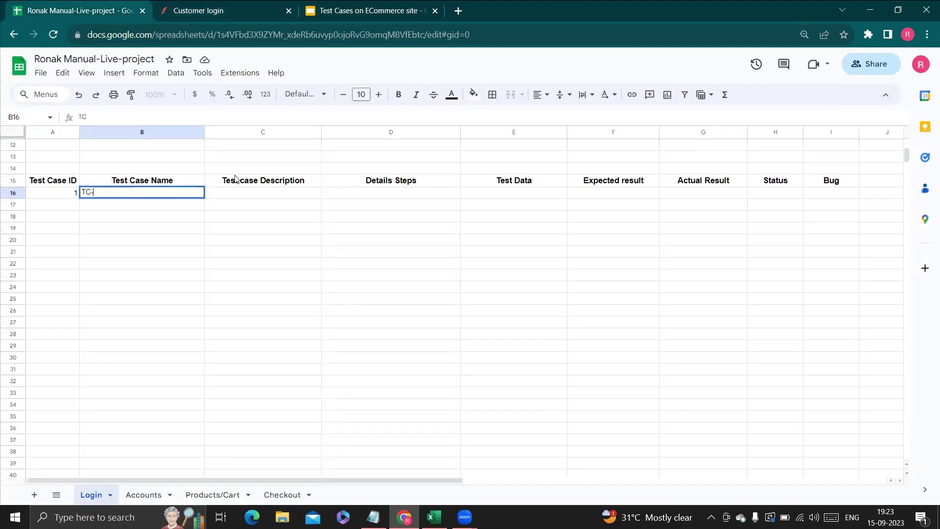
{"action": "type", "text": "-Login-01"}
{"action": "left_click", "coordinate": [128, 235]}
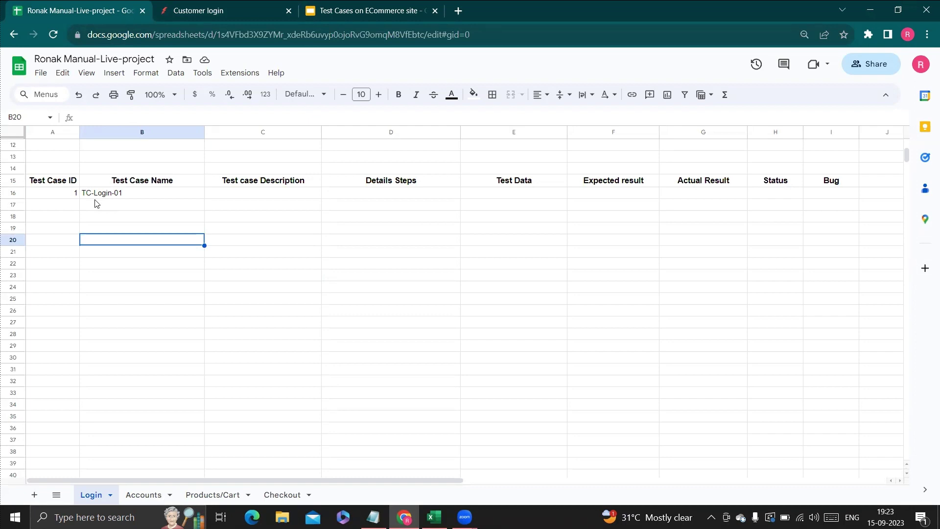
{"action": "left_click", "coordinate": [287, 196]}
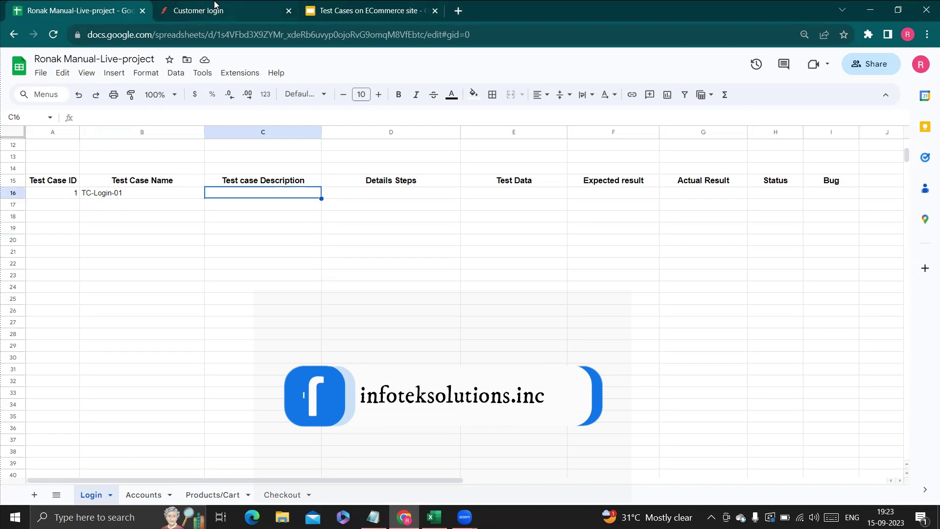
Write 'Testing to check functionality of user login icon' in C16 as TC-Login-01's description.
{"action": "left_click", "coordinate": [268, 10]}
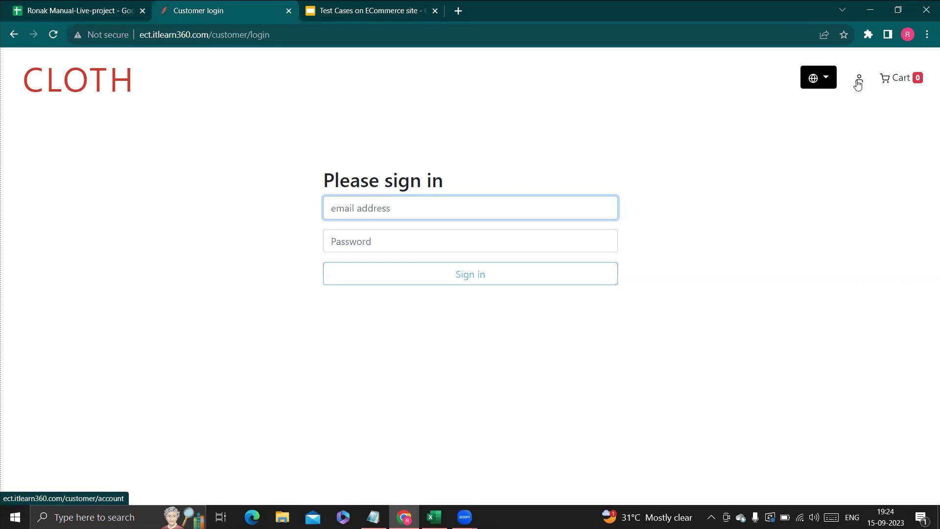
{"action": "left_click", "coordinate": [360, 10]}
{"action": "left_click", "coordinate": [73, 10]}
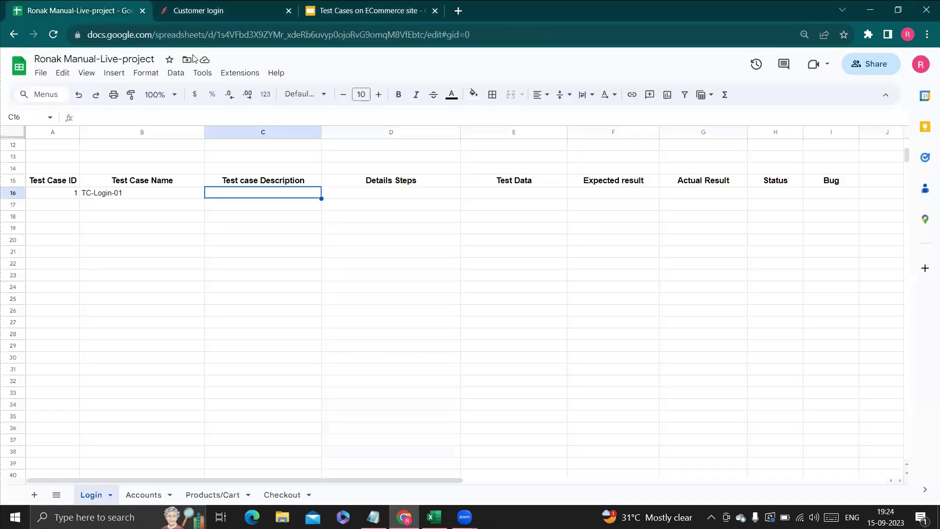
{"action": "double_click", "coordinate": [287, 197]}
{"action": "type", "text": "Test"}
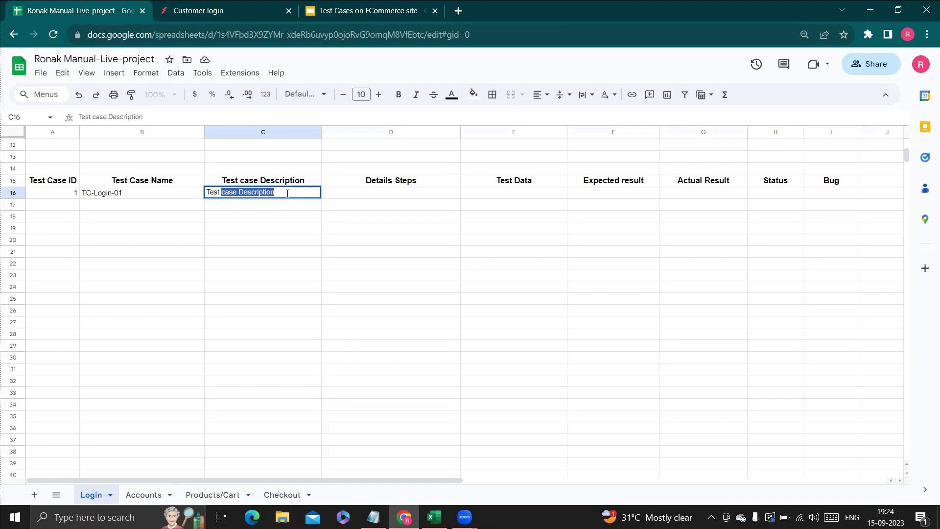
{"action": "key", "text": "BackSpace"}
{"action": "type", "text": "ing to "}
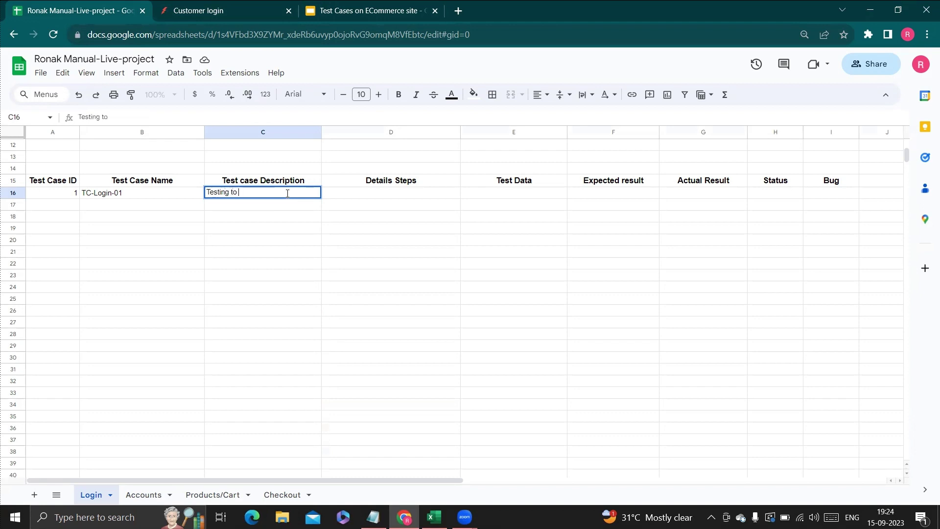
{"action": "type", "text": "checj"}
{"action": "type", "text": "k"}
{"action": "type", "text": " function"}
{"action": "type", "text": "ality"}
{"action": "type", "text": "of"}
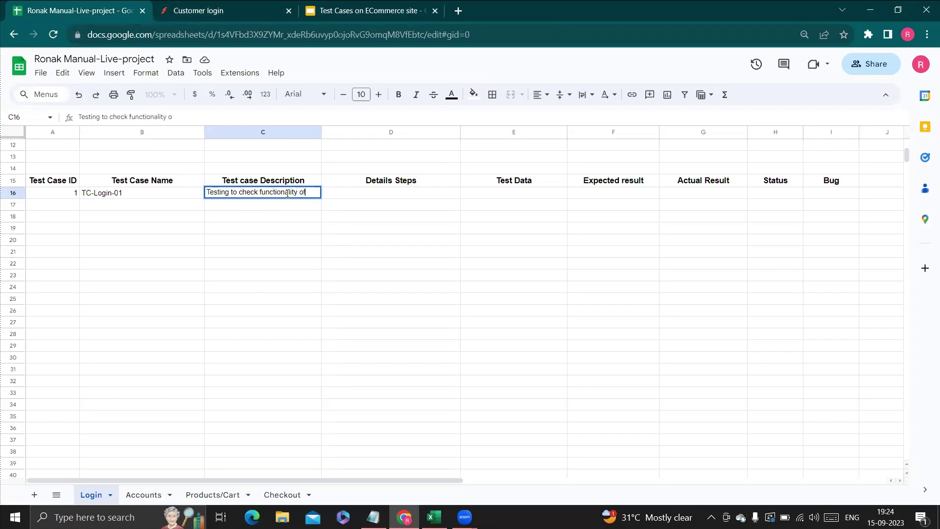
{"action": "type", "text": " user login icon"}
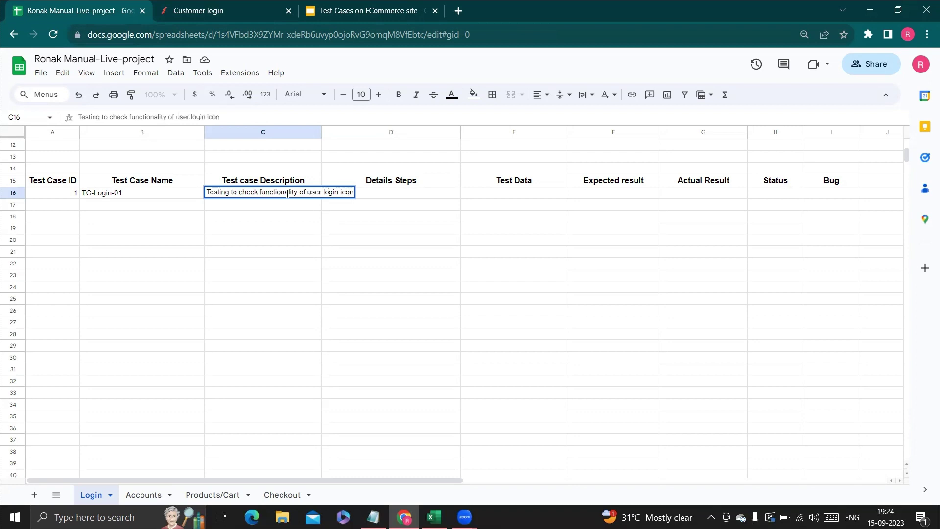
{"action": "left_click", "coordinate": [391, 221]}
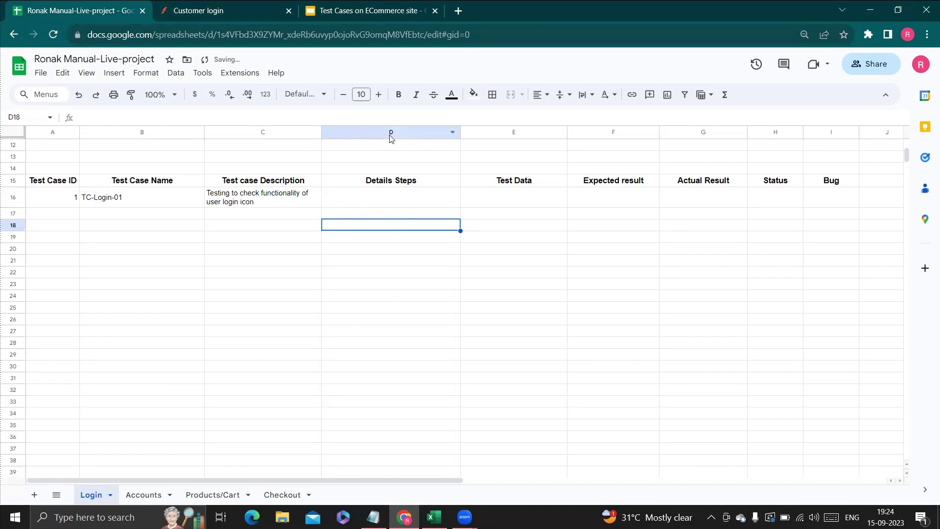
{"action": "left_click", "coordinate": [228, 7]}
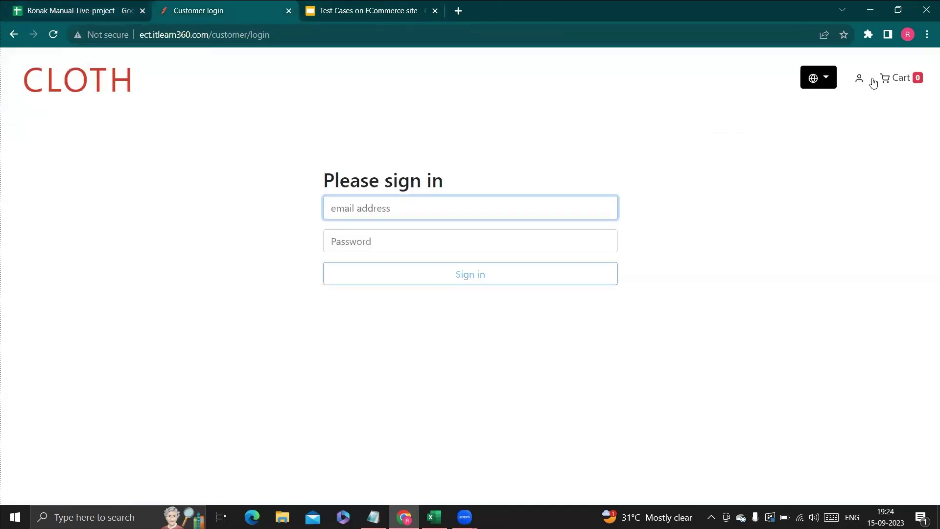
Load the ect.itlearn360.com/ home page and open the customer login page from its account icon.
{"action": "left_click_drag", "start_coordinate": [270, 34], "coordinate": [211, 33]}
{"action": "key", "text": "BackSpace"}
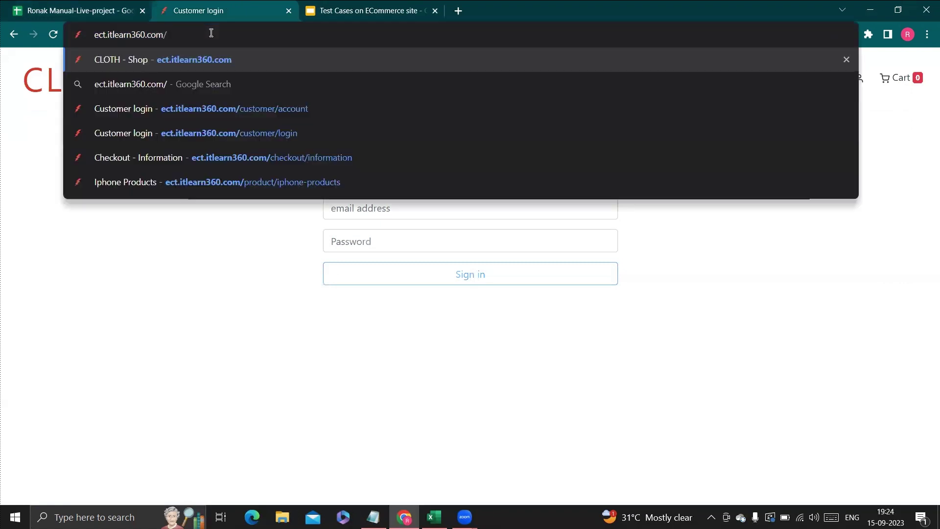
{"action": "key", "text": "Return"}
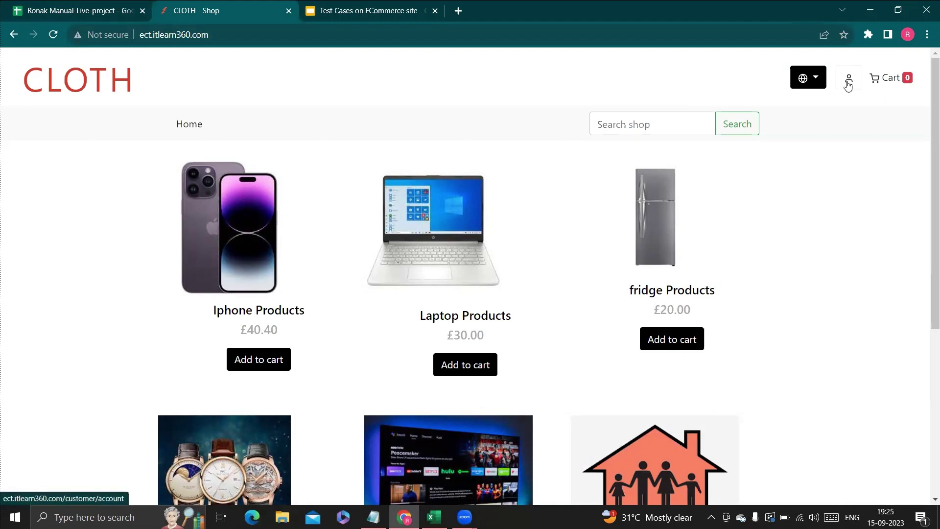
{"action": "left_click", "coordinate": [849, 86]}
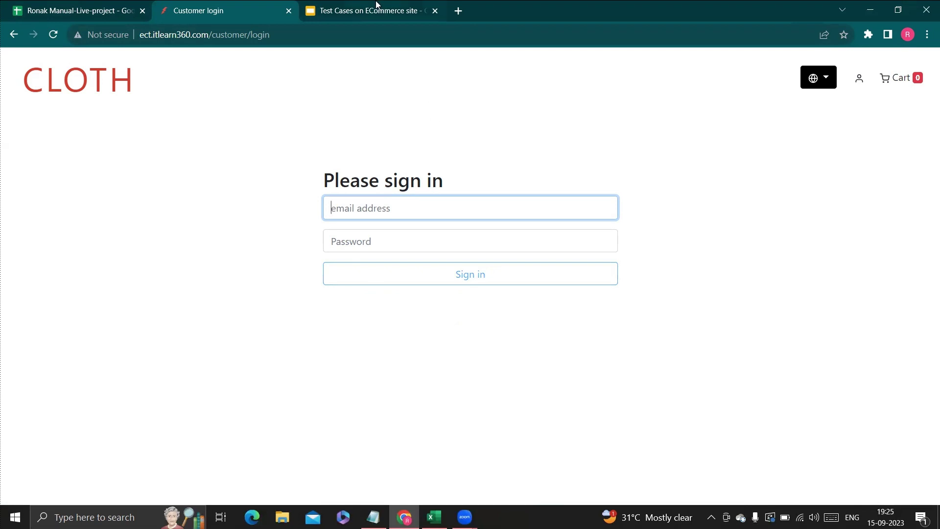
{"action": "left_click", "coordinate": [98, 10]}
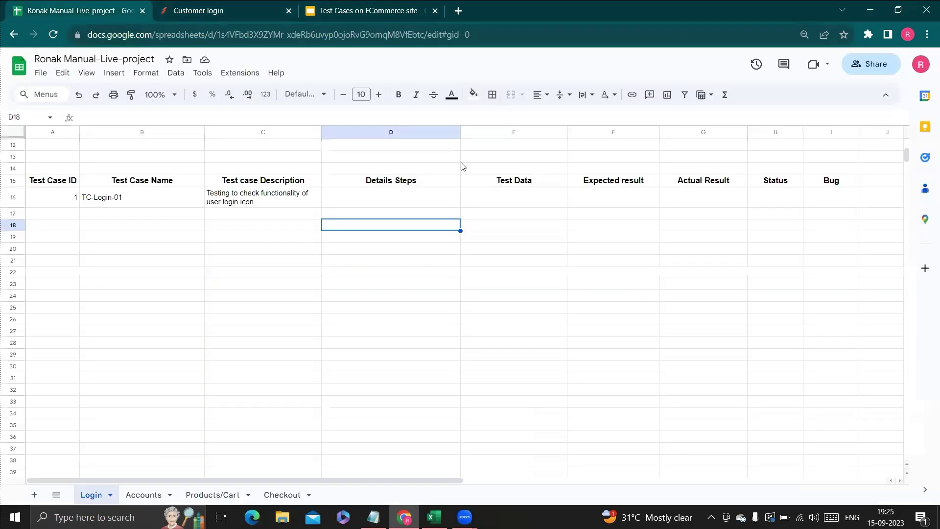
Enter '1. Open the URL in the browser.' and '2. Click on the user login icon.' in D16.
{"action": "left_click", "coordinate": [415, 198]}
{"action": "type", "text": "1."}
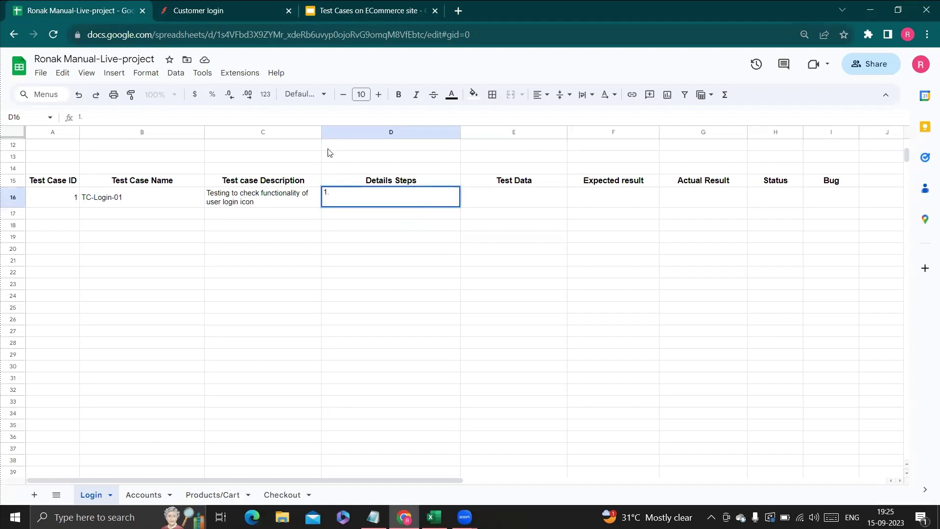
{"action": "left_click", "coordinate": [287, 117]}
{"action": "type", "text": "Open the uRL"}
{"action": "key", "text": "BackSpace"}
{"action": "key", "text": "BackSpace"}
{"action": "key", "text": "BackSpace"}
{"action": "type", "text": "UR"}
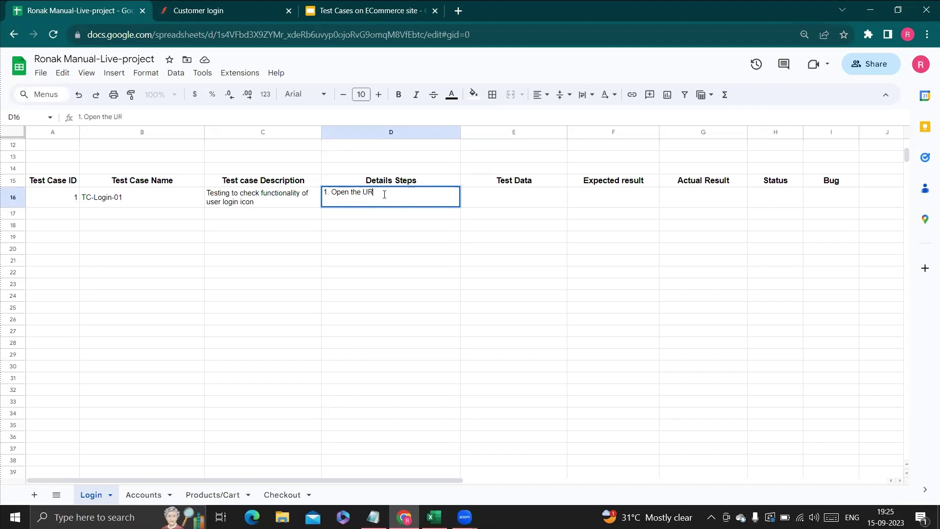
{"action": "type", "text": "L in th"}
{"action": "key", "text": "BackSpace"}
{"action": "key", "text": "BackSpace"}
{"action": "key", "text": "BackSpace"}
{"action": "type", "text": "the browser. 2. Click on the"}
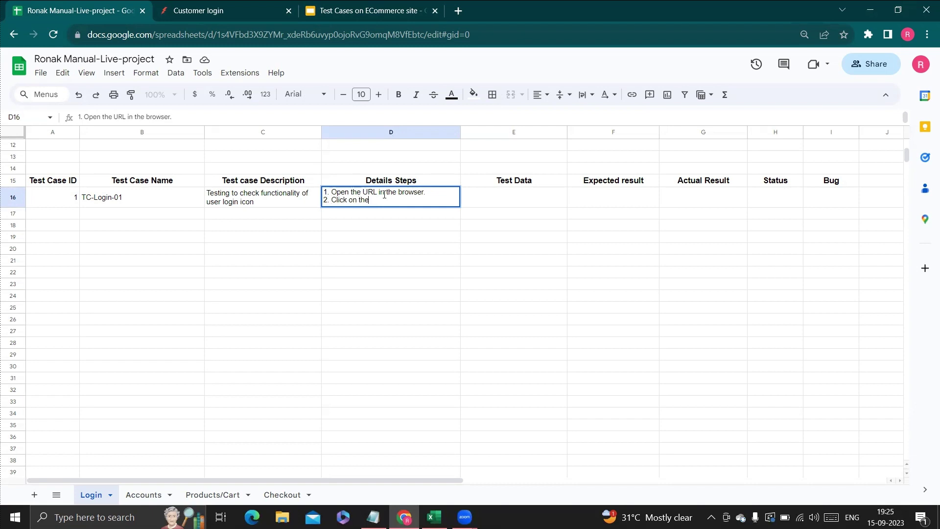
{"action": "type", "text": " user login icon."}
{"action": "key", "text": "Return"}
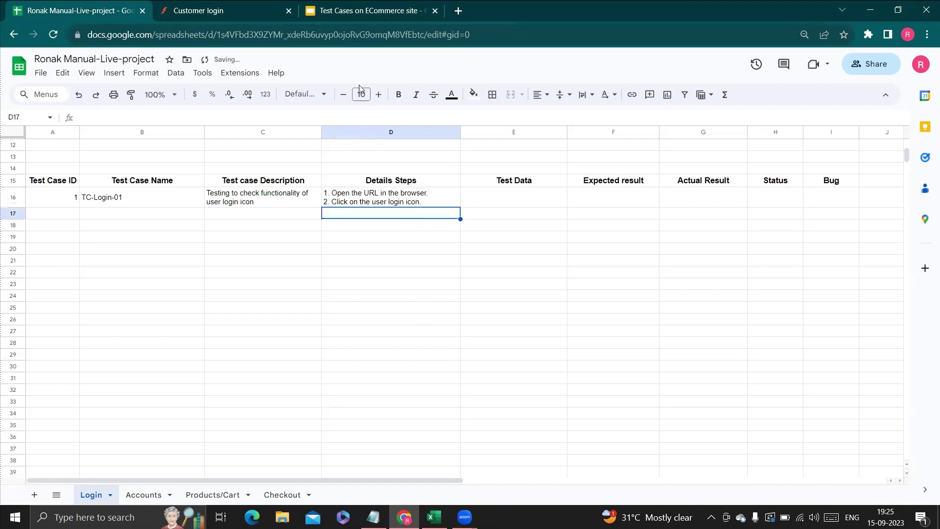
{"action": "left_click", "coordinate": [225, 9]}
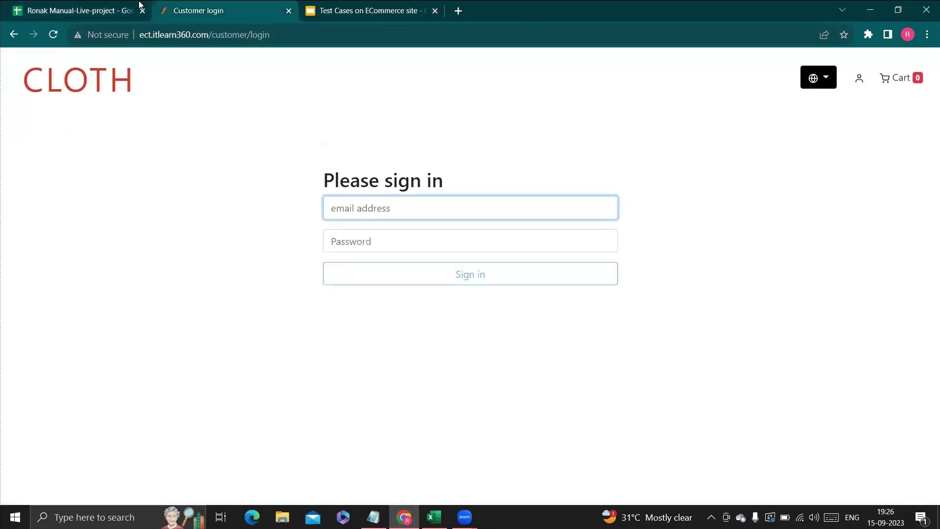
{"action": "left_click", "coordinate": [105, 8]}
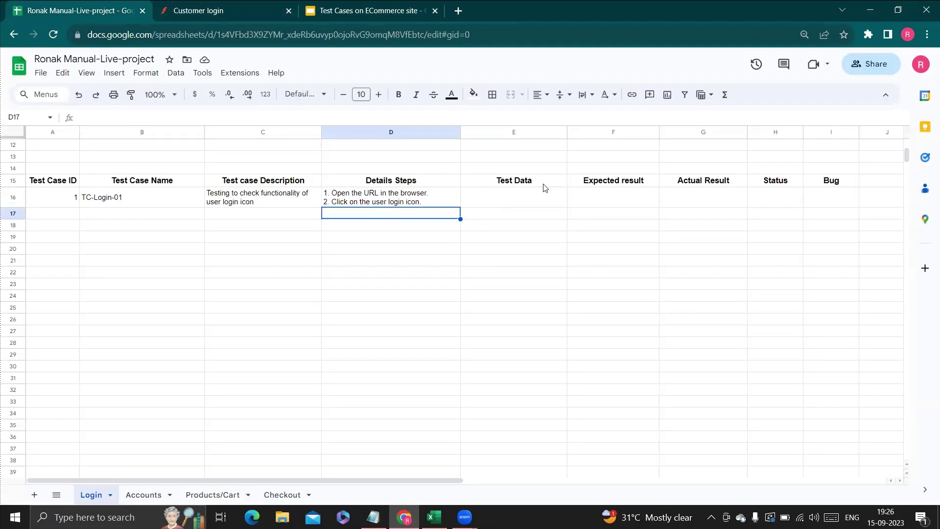
{"action": "left_click", "coordinate": [536, 197]}
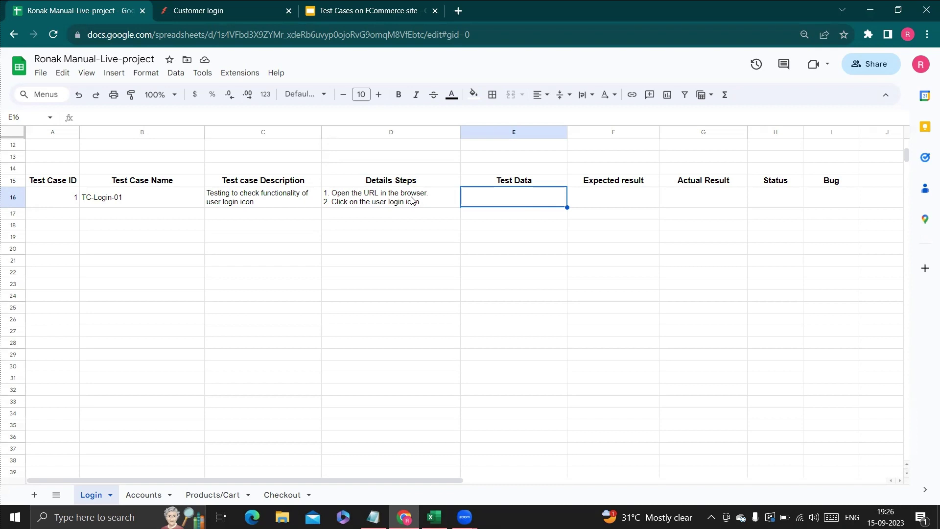
{"action": "left_click", "coordinate": [283, 12]}
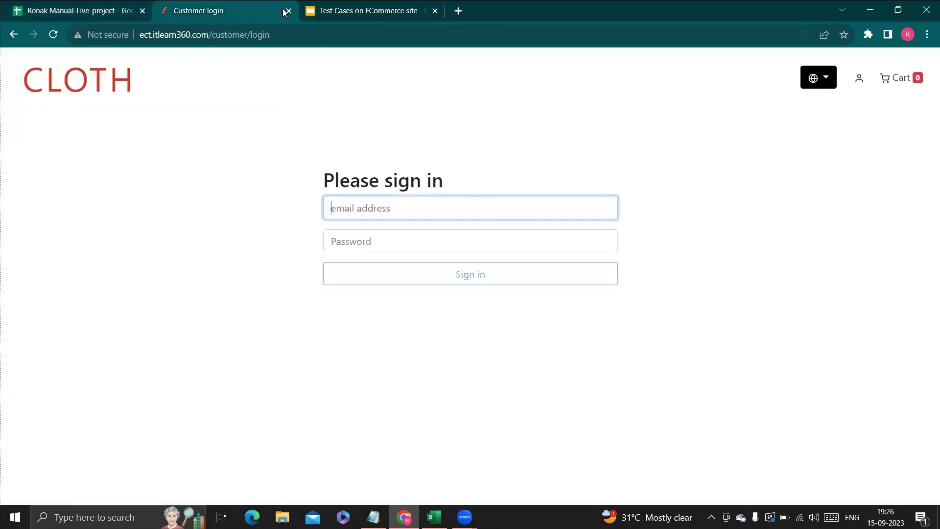
{"action": "left_click_drag", "start_coordinate": [140, 34], "coordinate": [212, 35]}
{"action": "key", "text": "ctrl+shift+Tab"}
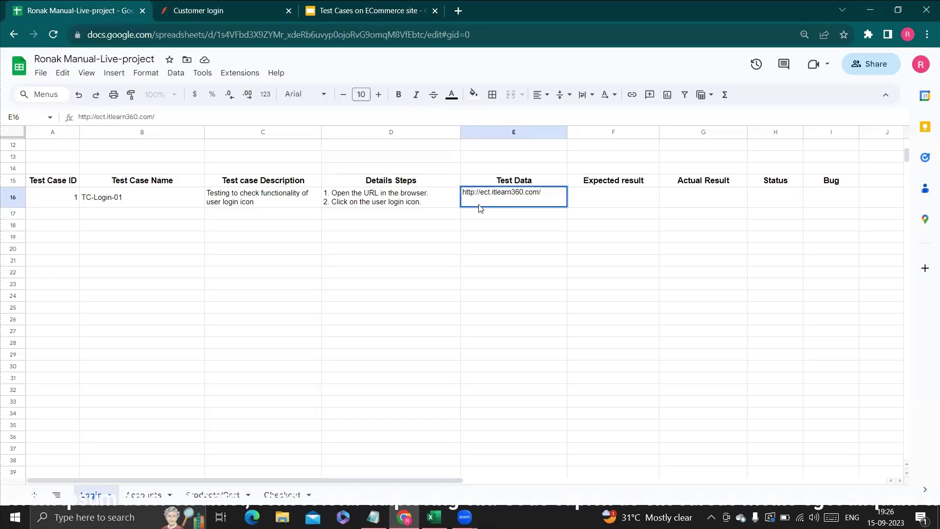
{"action": "left_click", "coordinate": [602, 200]}
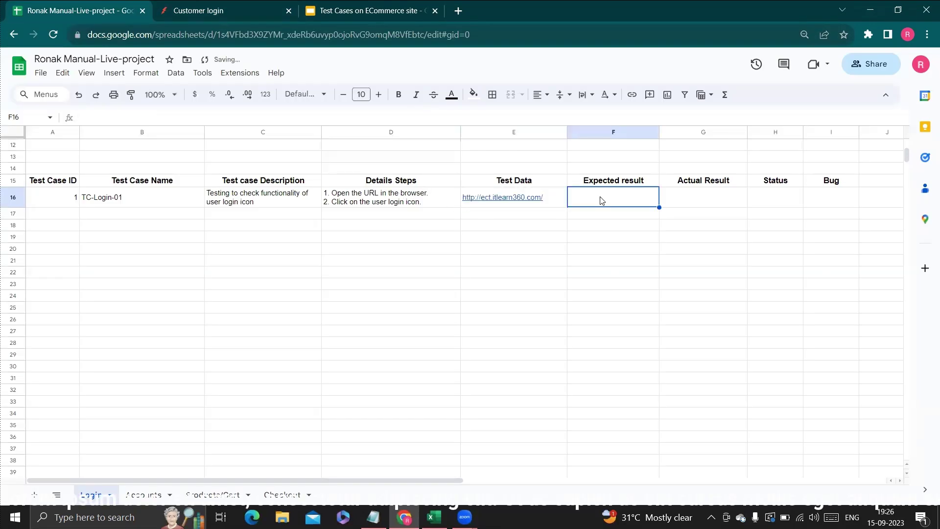
Rename the E15 header from 'Test Data' to 'Test Data (optional)'.
{"action": "left_click", "coordinate": [549, 180]}
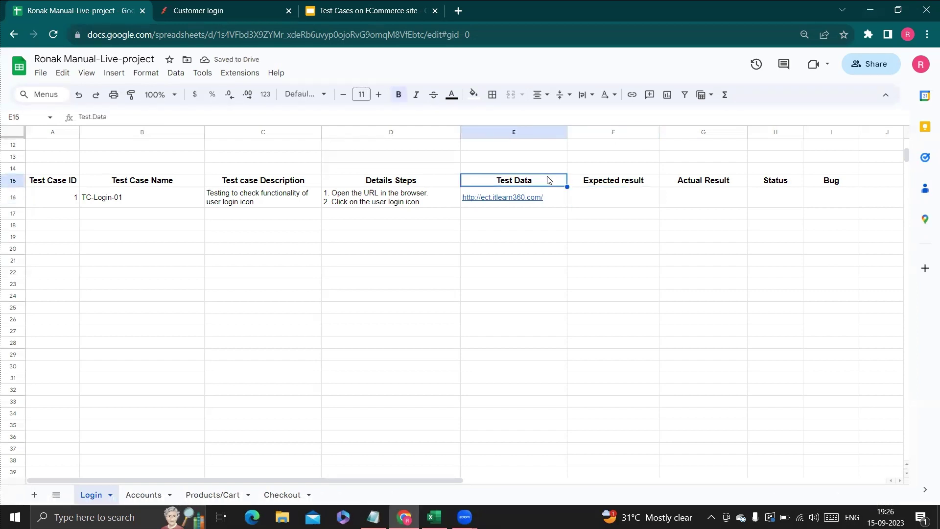
{"action": "double_click", "coordinate": [547, 180]}
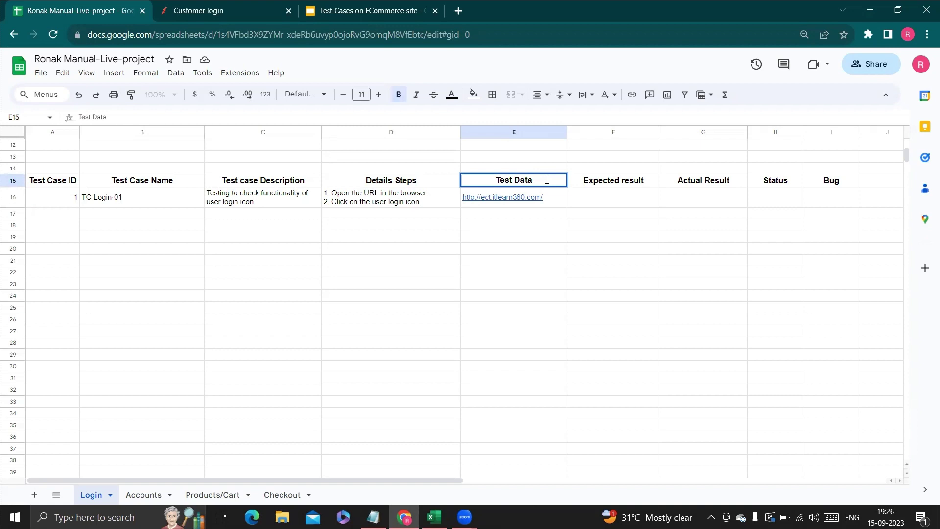
{"action": "type", "text": "("}
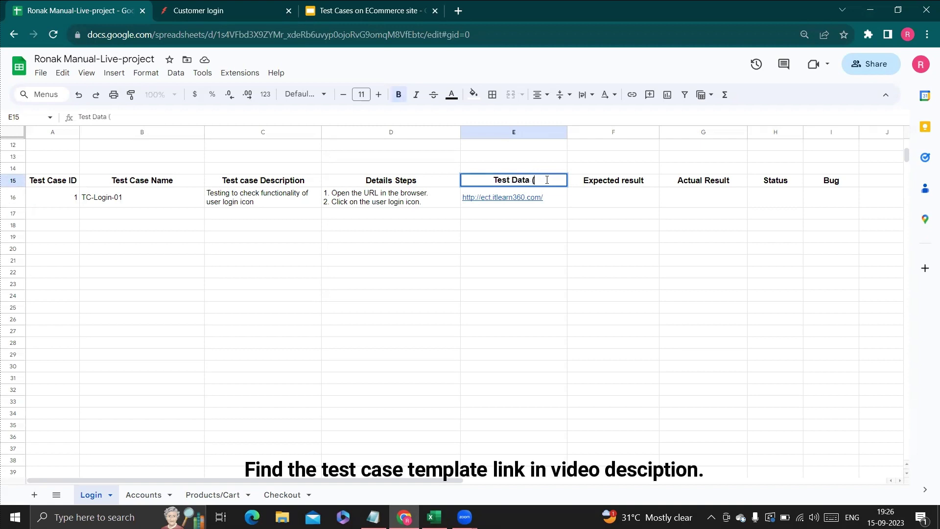
{"action": "type", "text": "optionals"}
{"action": "key", "text": "BackSpace"}
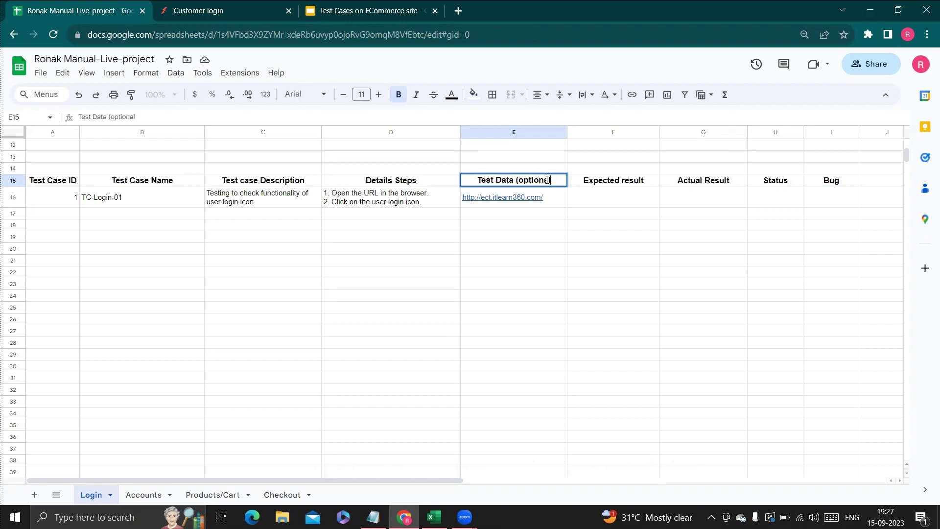
{"action": "type", "text": ")"}
Enter 'Login Page should displayed.' as TC-Login-01's expected result in F16.
{"action": "left_click", "coordinate": [613, 201]}
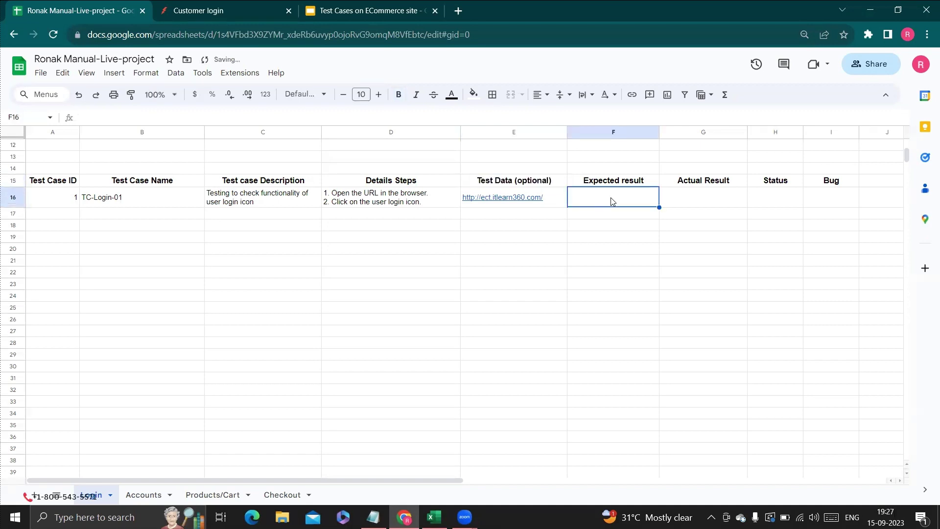
{"action": "type", "text": "Login Page"}
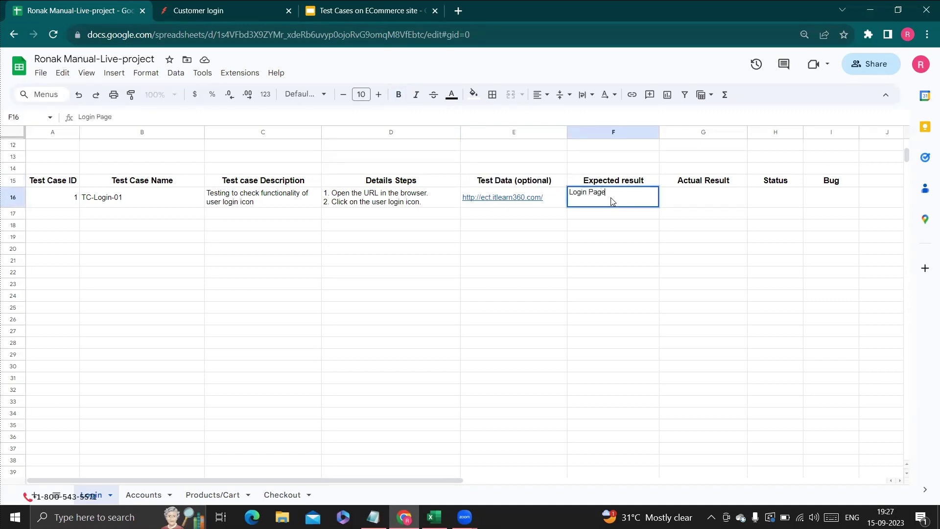
{"action": "type", "text": " should displk"}
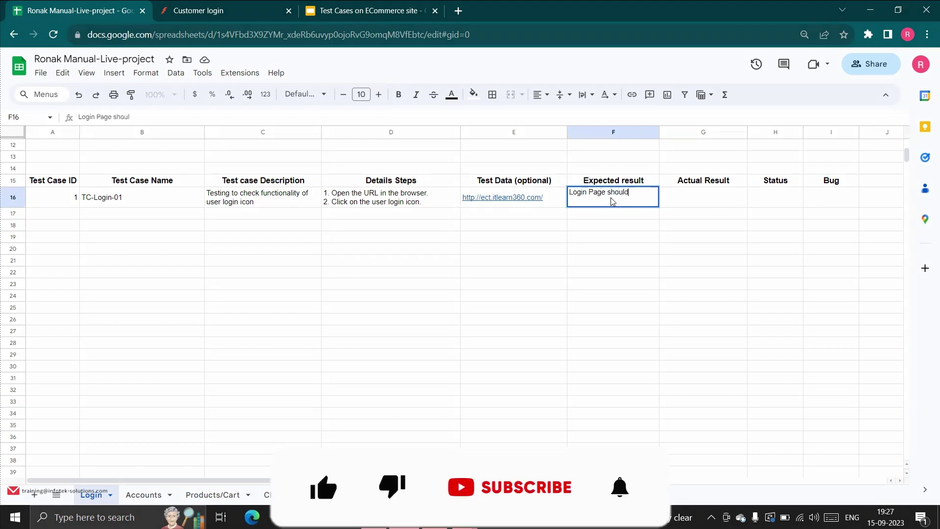
{"action": "key", "text": "BackSpace"}
{"action": "key", "text": "BackSpace"}
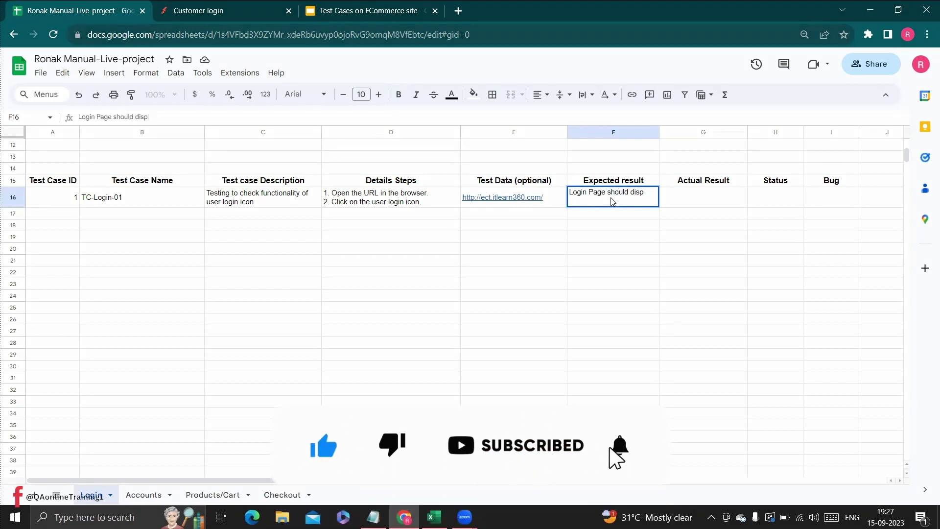
{"action": "type", "text": "layed"}
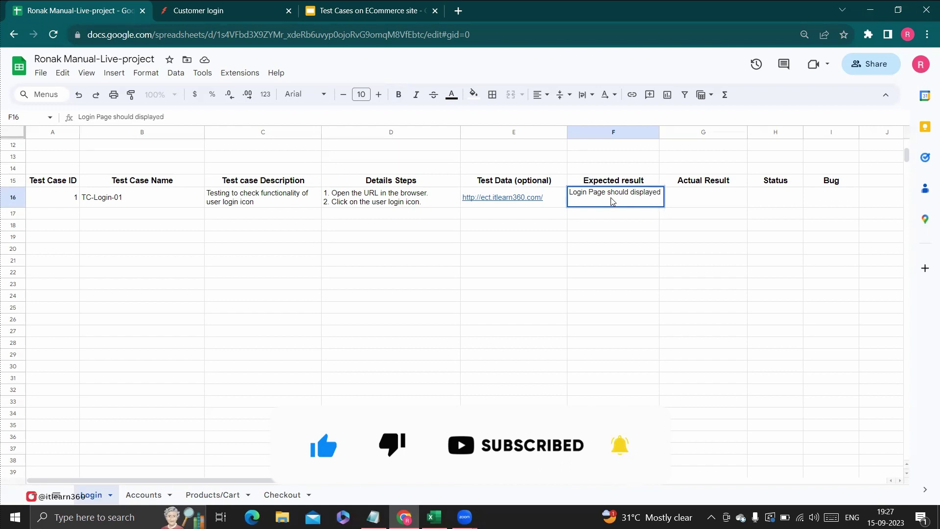
{"action": "type", "text": "."}
{"action": "key", "text": "Tab"}
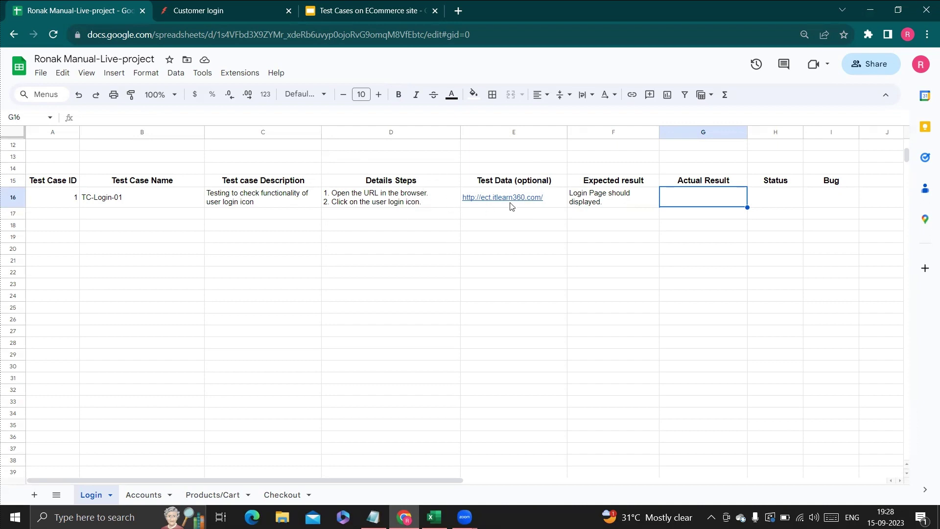
{"action": "mouse_move", "coordinate": [511, 206]}
Reload the CLOTH customer sign-in page from the shop's home page, then go back to the workbook.
{"action": "left_click", "coordinate": [228, 8]}
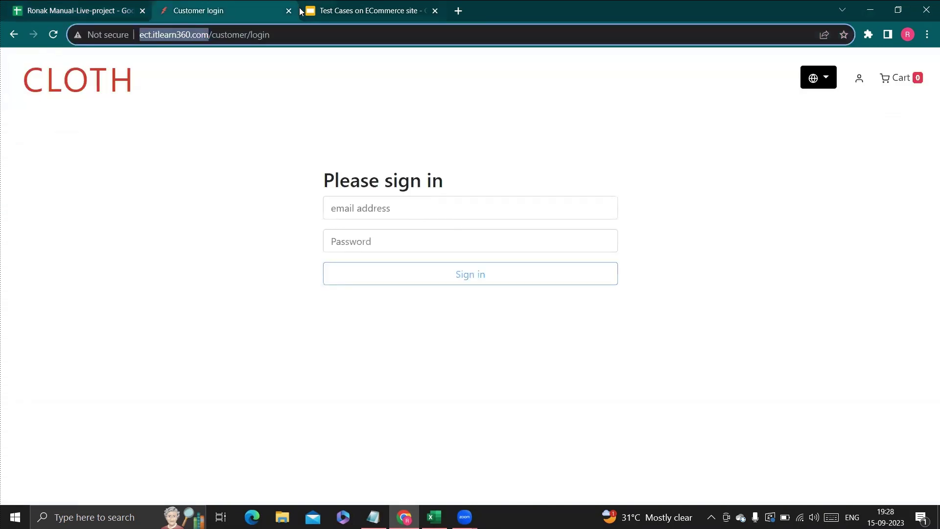
{"action": "left_click_drag", "start_coordinate": [270, 34], "coordinate": [220, 31]}
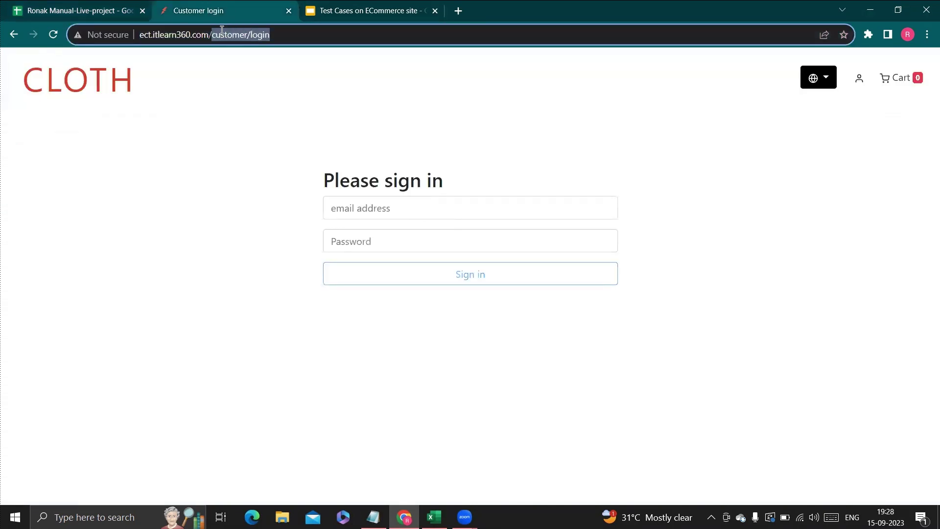
{"action": "key", "text": "BackSpace"}
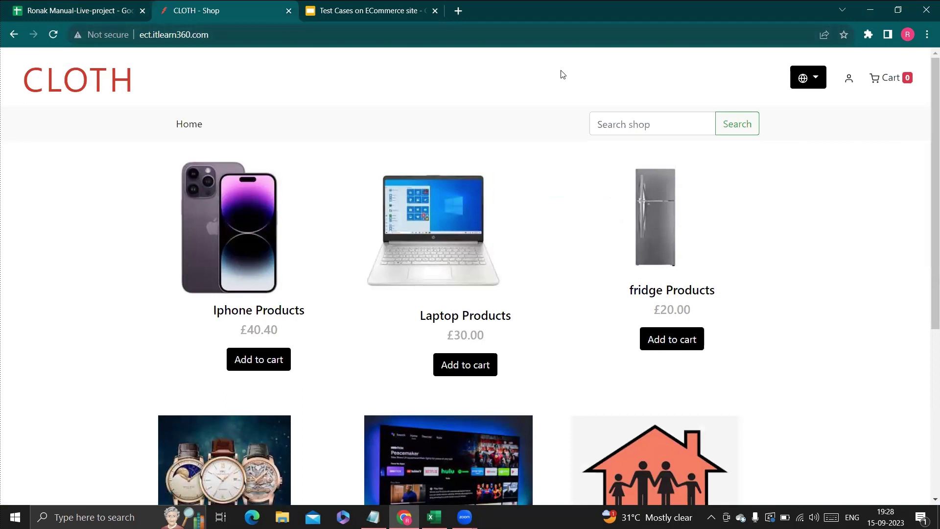
{"action": "left_click", "coordinate": [848, 85]}
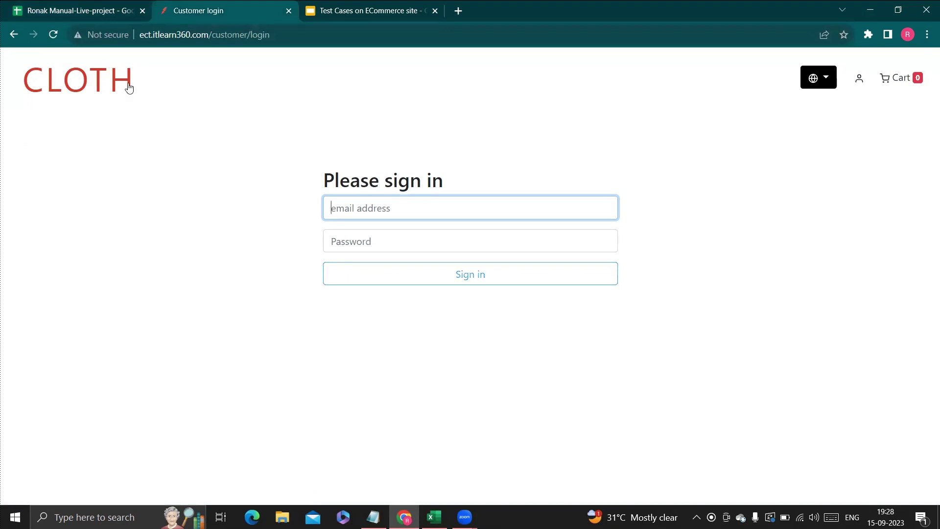
{"action": "left_click", "coordinate": [57, 16]}
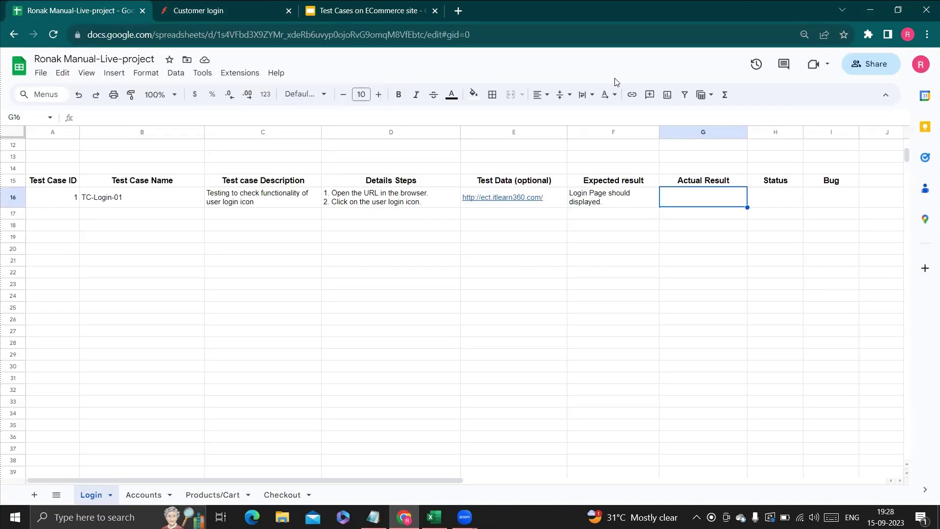
Enter 'Login page displayed' in G16 and Pass in H16 for TC-Login-01.
{"action": "double_click", "coordinate": [693, 192]}
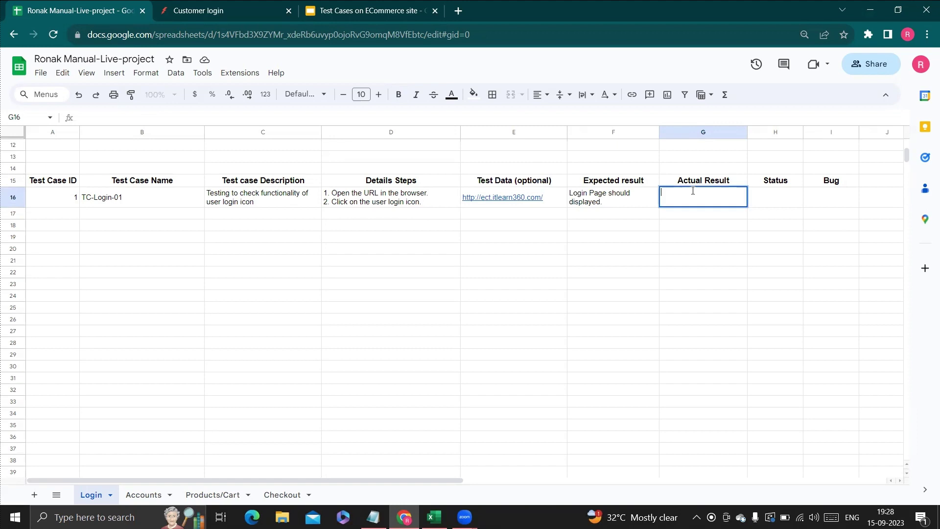
{"action": "type", "text": "Login page displayed."}
{"action": "key", "text": "Tab"}
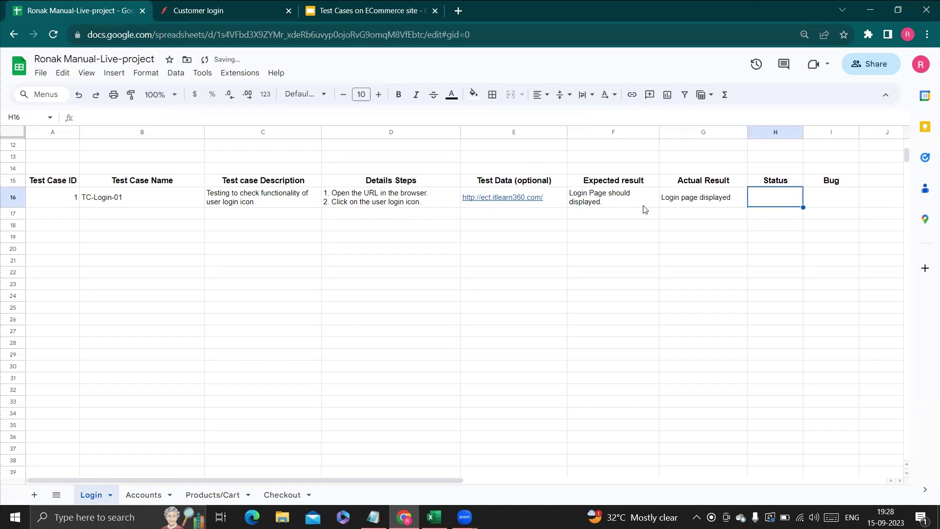
{"action": "type", "text": "Pass"}
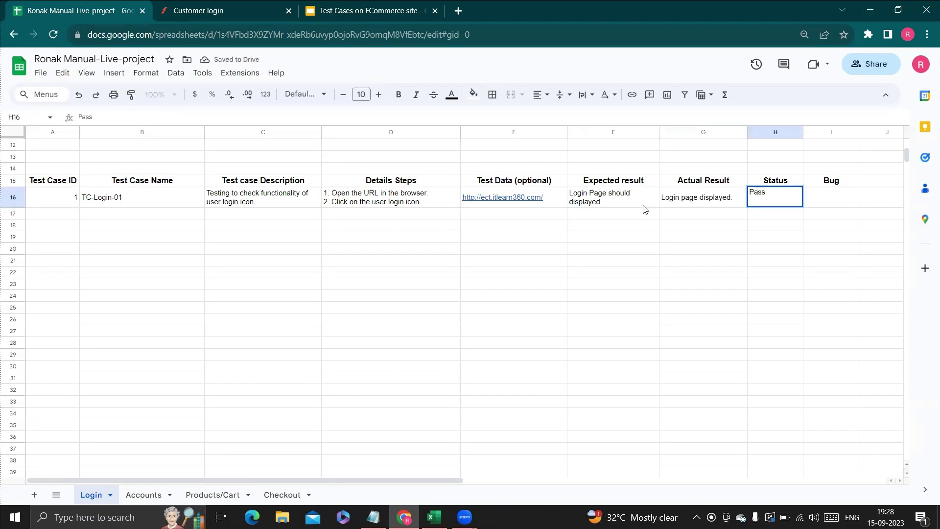
{"action": "left_click", "coordinate": [645, 286]}
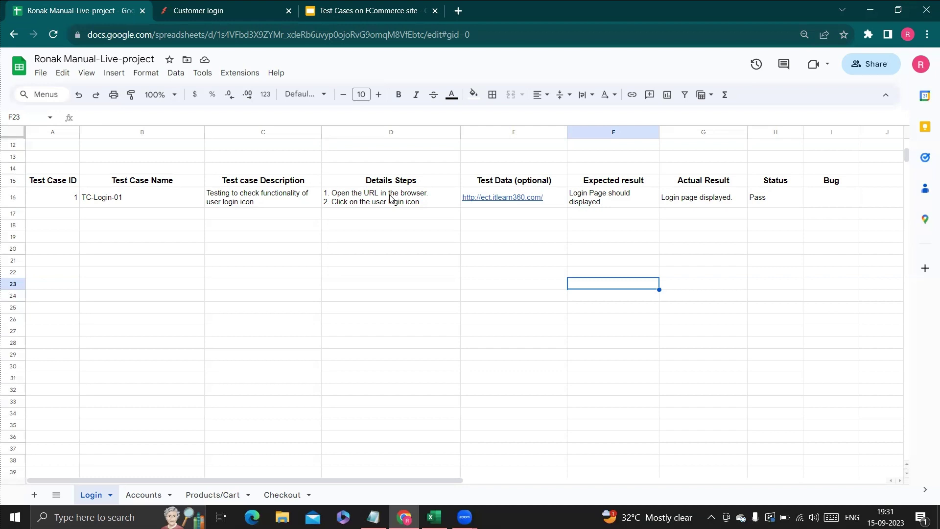
{"action": "key", "text": "ctrl+Tab"}
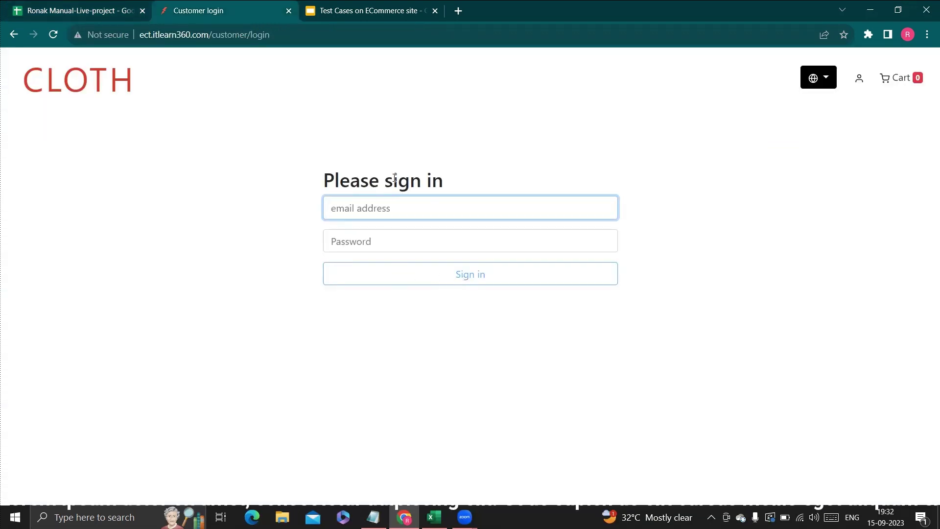
{"action": "left_click", "coordinate": [393, 207]}
{"action": "left_click", "coordinate": [89, 20]}
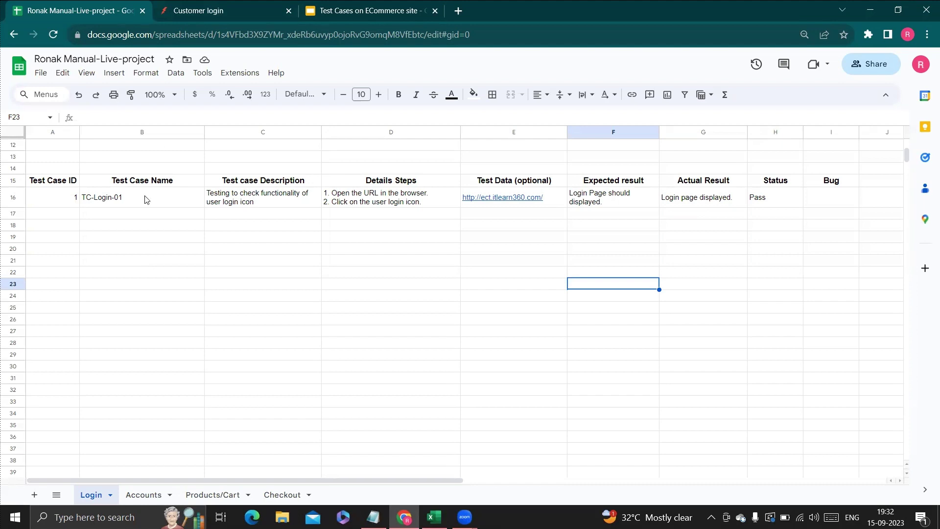
{"action": "left_click", "coordinate": [236, 9]}
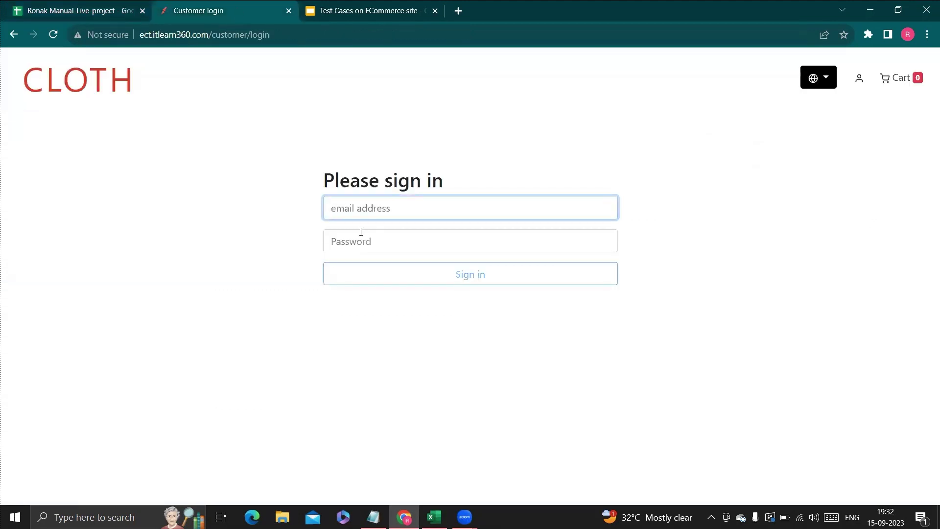
{"action": "left_click", "coordinate": [367, 207]}
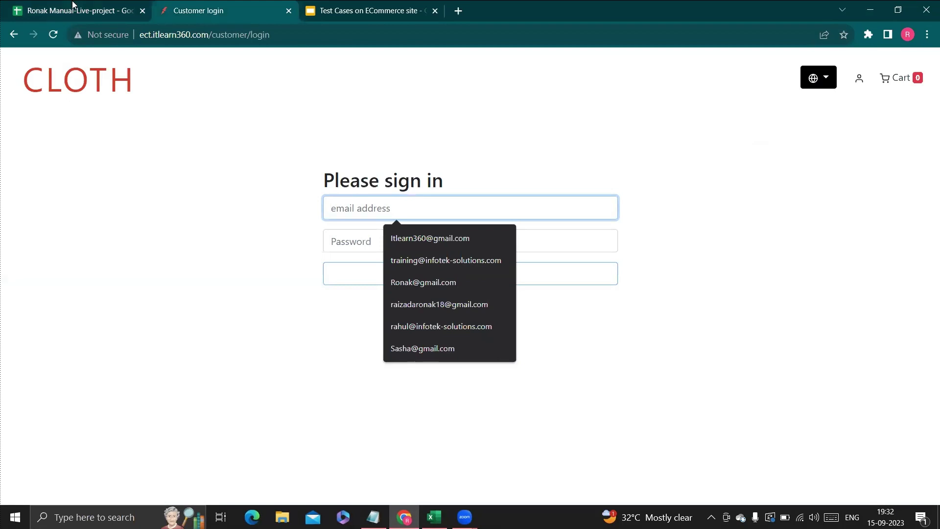
{"action": "left_click", "coordinate": [73, 6]}
{"action": "scroll", "coordinate": [177, 178], "scroll_direction": "up", "scroll_amount": 6}
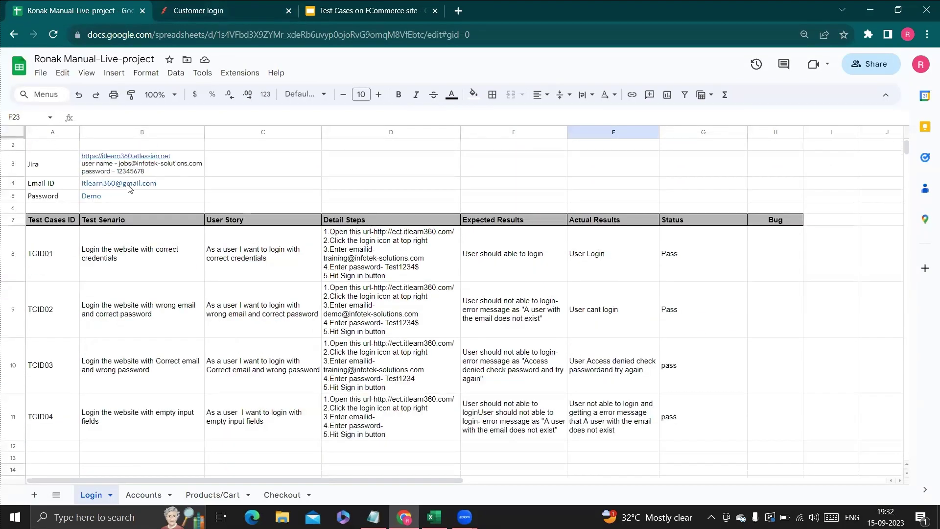
{"action": "mouse_move", "coordinate": [162, 188]}
{"action": "left_click", "coordinate": [223, 10]}
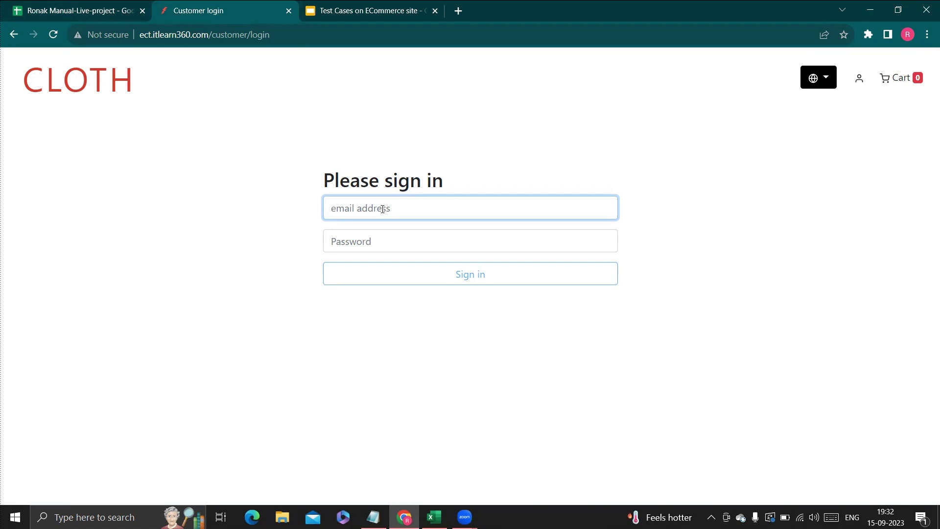
{"action": "left_click", "coordinate": [79, 11]}
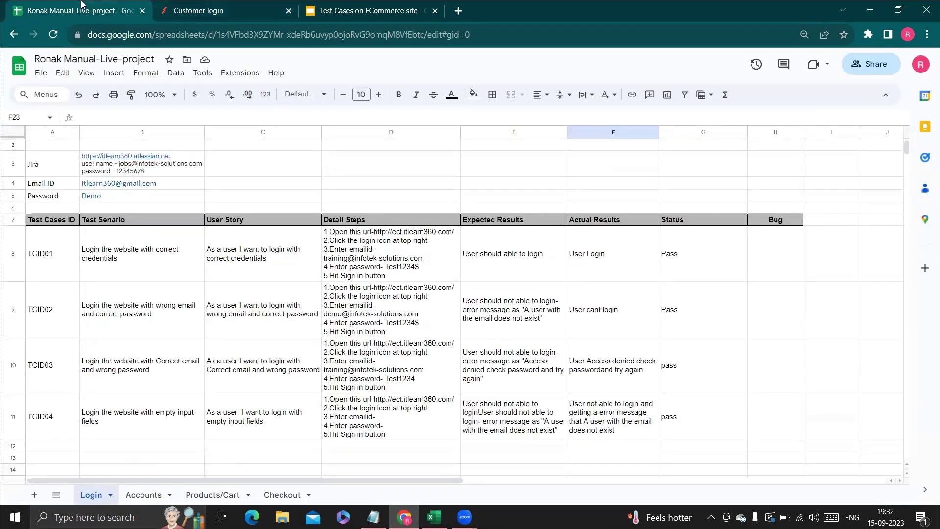
{"action": "scroll", "coordinate": [137, 288], "scroll_direction": "down", "scroll_amount": 1}
{"action": "scroll", "coordinate": [138, 288], "scroll_direction": "down", "scroll_amount": 5}
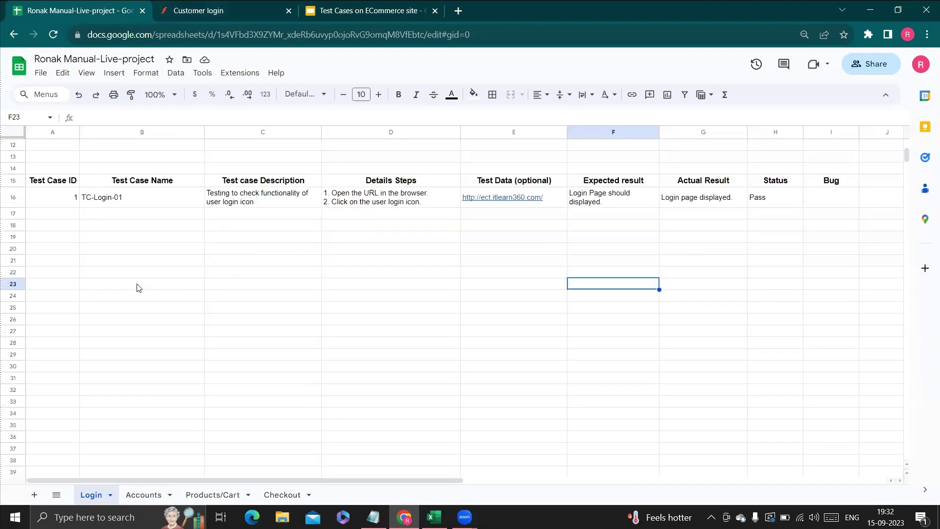
Fill row 17 with ID 2, name TC-Login-02 and description 'Testing to check input fields with valid data'.
{"action": "left_click", "coordinate": [72, 214]}
{"action": "type", "text": "2"}
{"action": "key", "text": "Tab"}
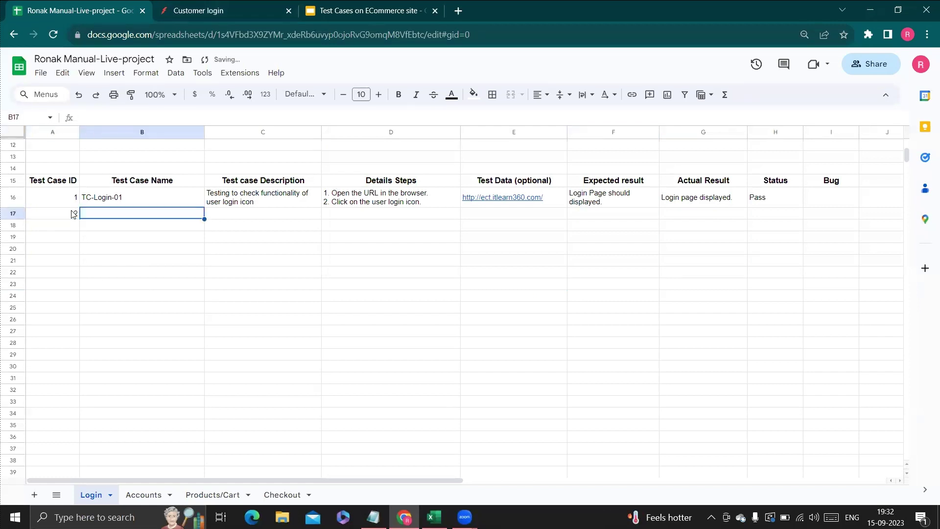
{"action": "type", "text": "TC-Logi"}
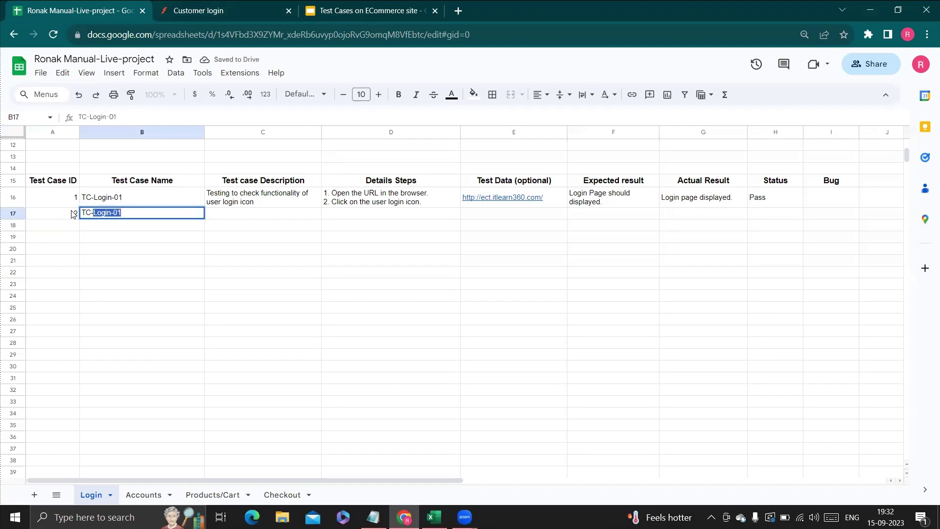
{"action": "type", "text": "n02"}
{"action": "key", "text": "BackSpace"}
{"action": "key", "text": "BackSpace"}
{"action": "type", "text": "-"}
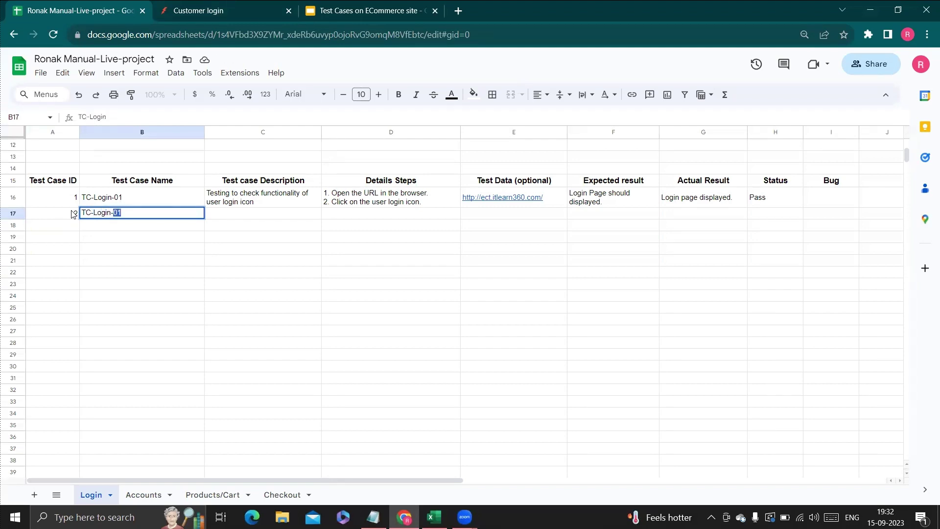
{"action": "type", "text": "02"}
{"action": "key", "text": "Tab"}
{"action": "type", "text": "T"}
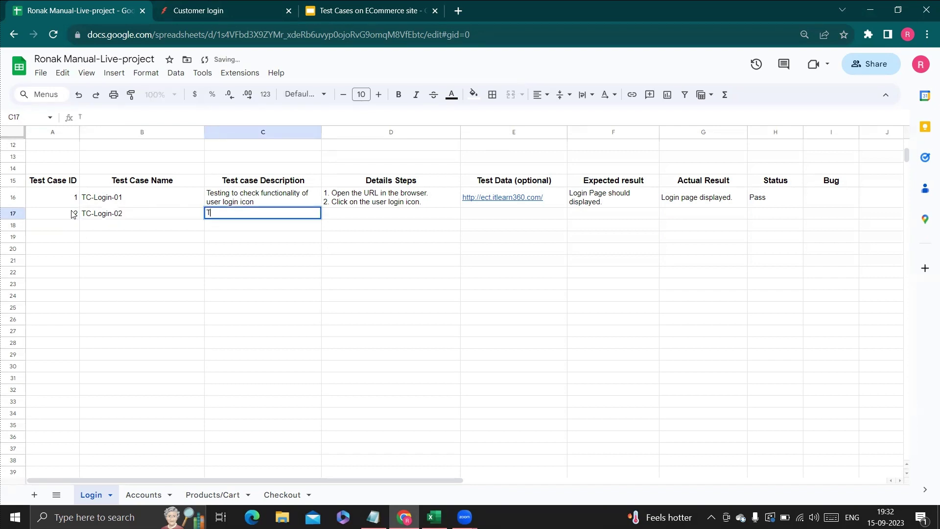
{"action": "type", "text": "esting"}
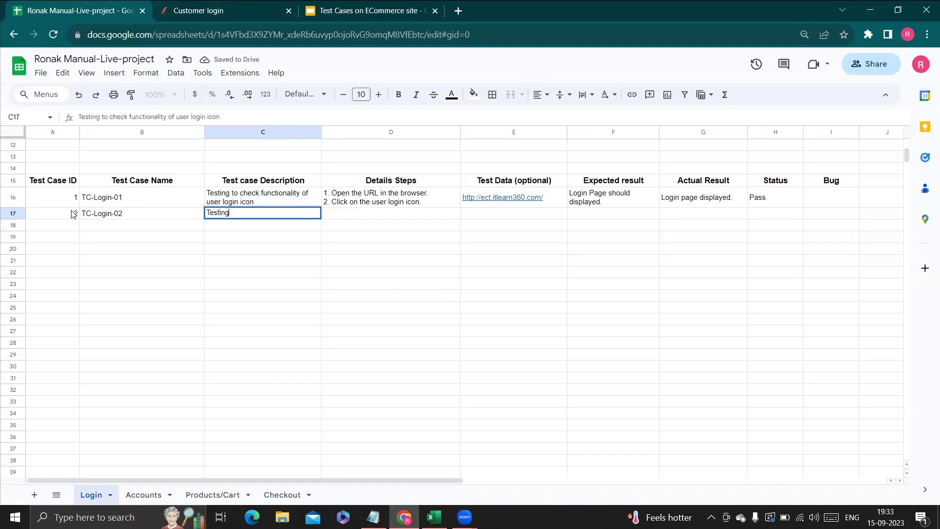
{"action": "type", "text": " to chec"}
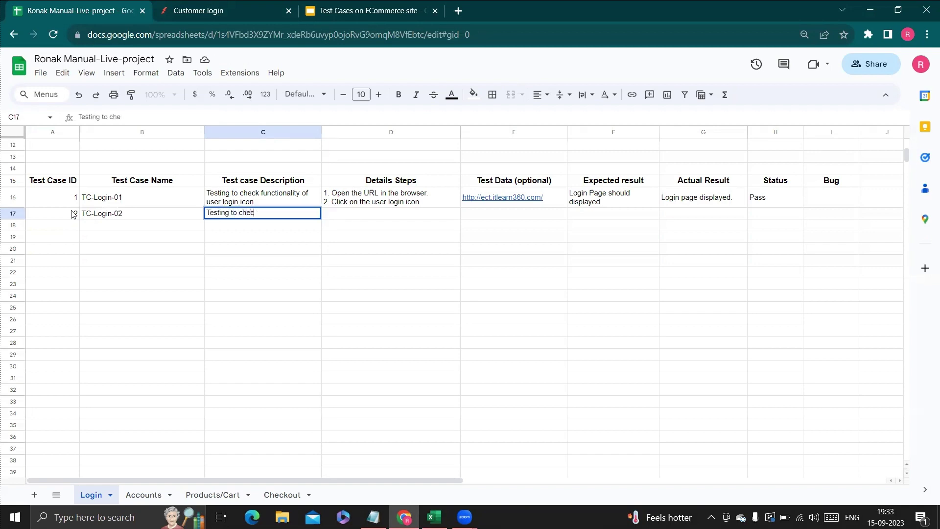
{"action": "type", "text": "k input fields with va"}
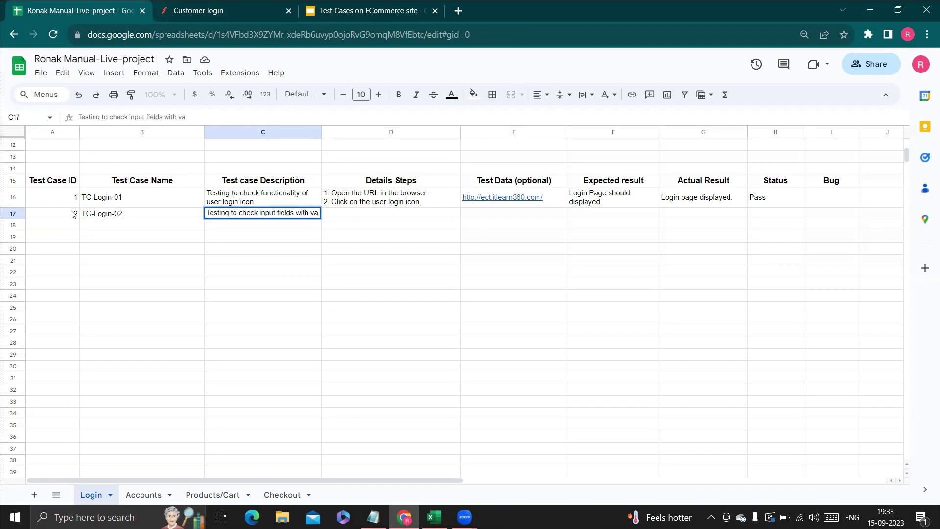
{"action": "type", "text": "lid data"}
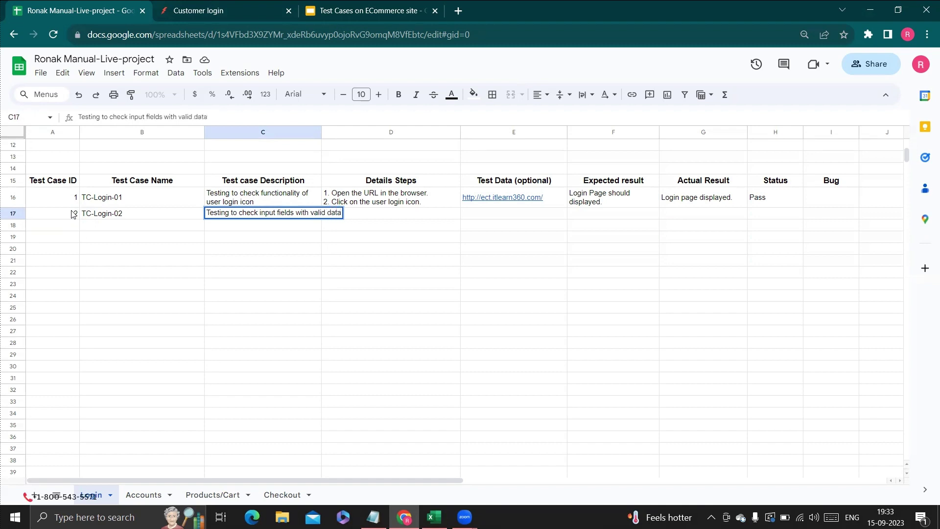
{"action": "key", "text": "Tab"}
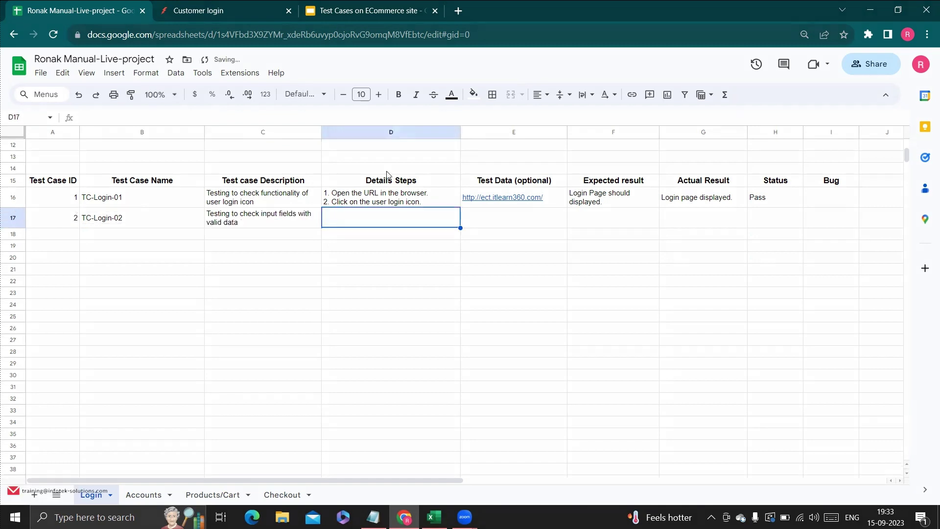
Copy TC-Login-01's detail steps into TC-Login-02's steps cell D17.
{"action": "left_click", "coordinate": [431, 203]}
{"action": "double_click", "coordinate": [431, 204]}
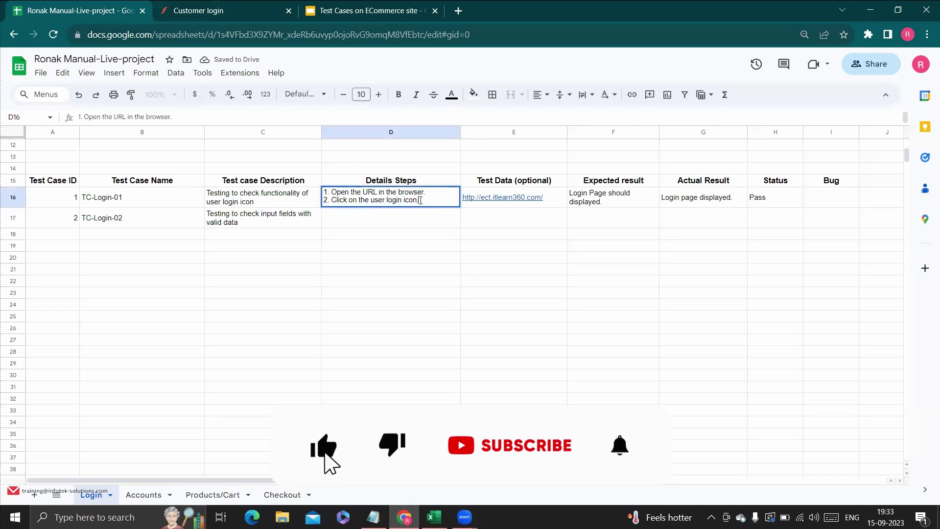
{"action": "key", "text": "ctrl+a"}
{"action": "key", "text": "ctrl+c"}
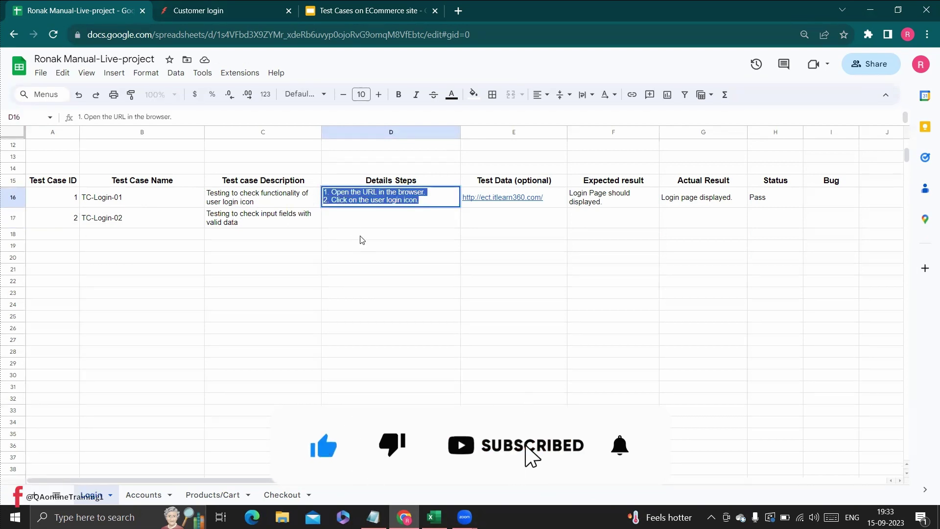
{"action": "left_click", "coordinate": [361, 226]}
{"action": "double_click", "coordinate": [361, 226]}
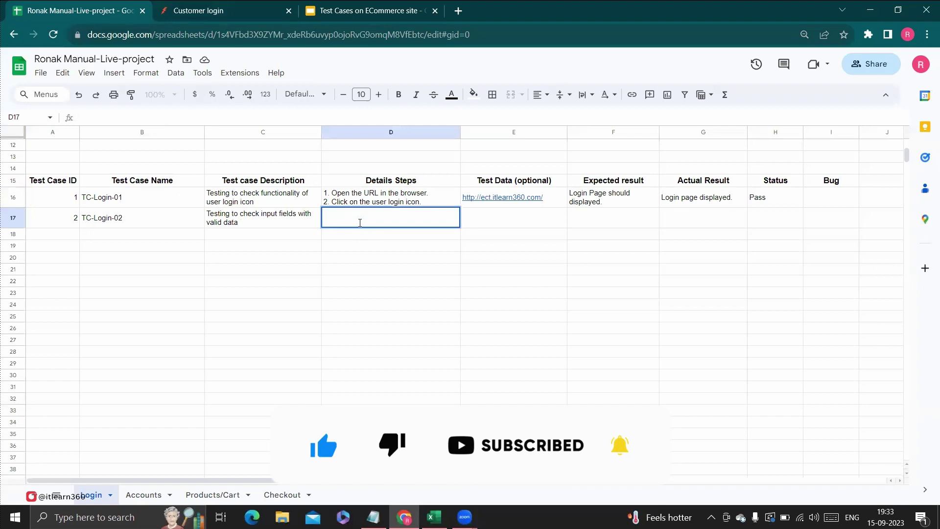
{"action": "key", "text": "ctrl+v"}
Add steps '3. Enter valid data.' and '4. Click on Login button.', then begin E17 with 'Username- abc'.
{"action": "key", "text": "alt+Return"}
{"action": "type", "text": "3."}
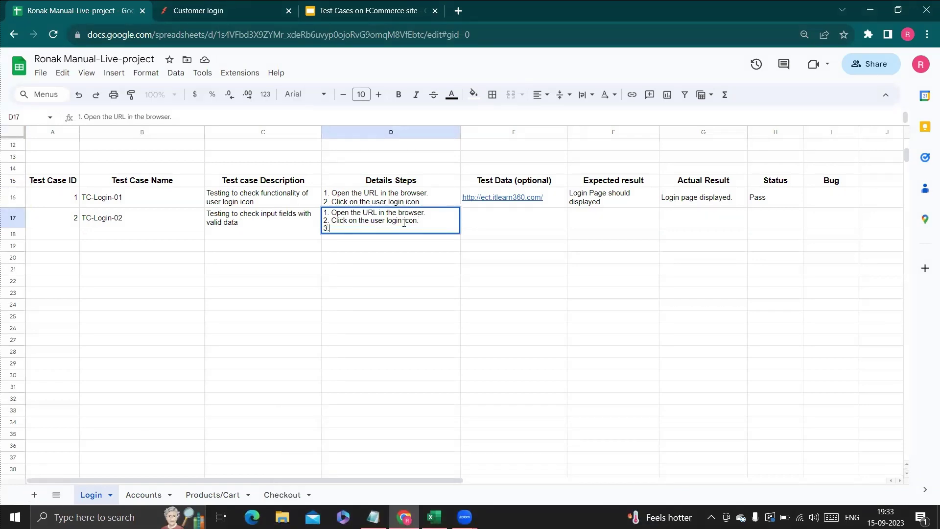
{"action": "type", "text": " En"}
{"action": "key", "text": "BackSpace"}
{"action": "type", "text": "ne"}
{"action": "type", "text": "ter"}
{"action": "type", "text": " valid "}
{"action": "type", "text": "data"}
{"action": "type", "text": "."}
{"action": "key", "text": "alt+Return"}
{"action": "type", "text": "4. Click on Login button."}
{"action": "key", "text": "Tab"}
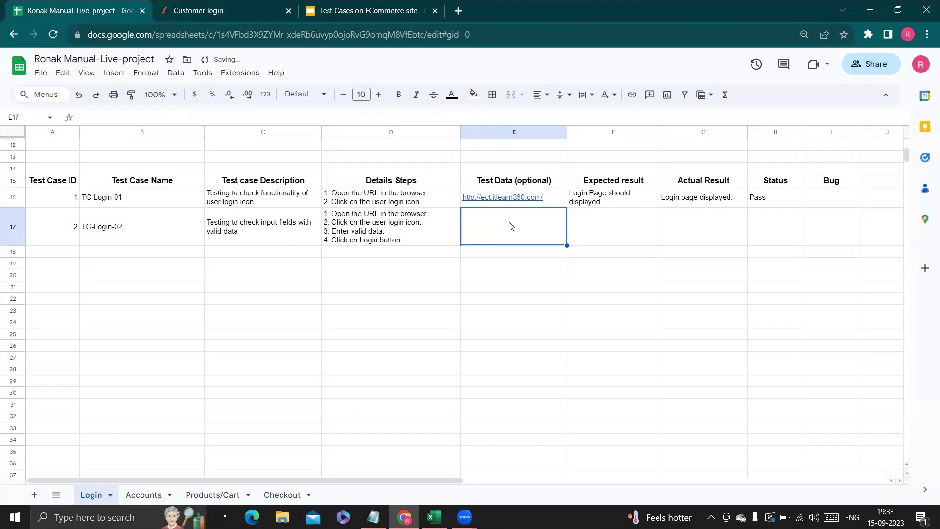
{"action": "double_click", "coordinate": [509, 228]}
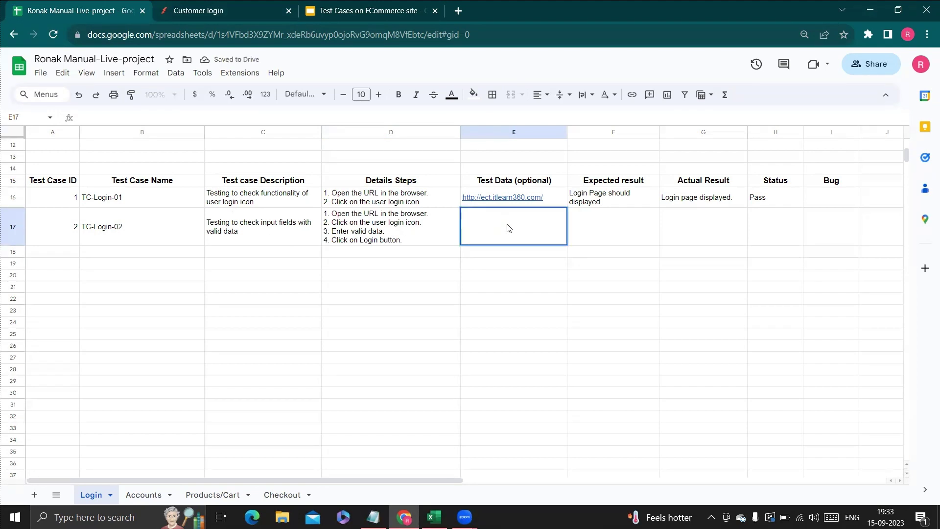
{"action": "type", "text": "Username- abc"}
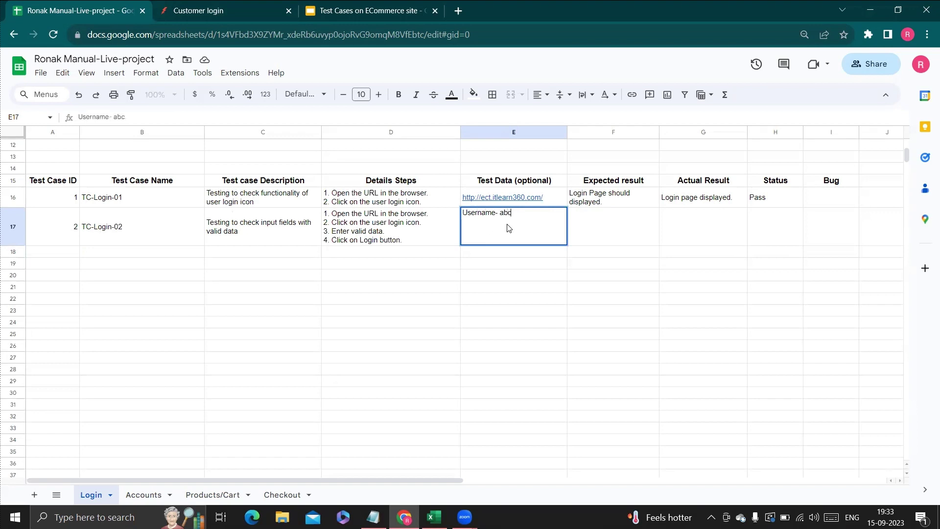
Add the sample password as a second line of TC-Login-02's test data.
{"action": "key", "text": "Return"}
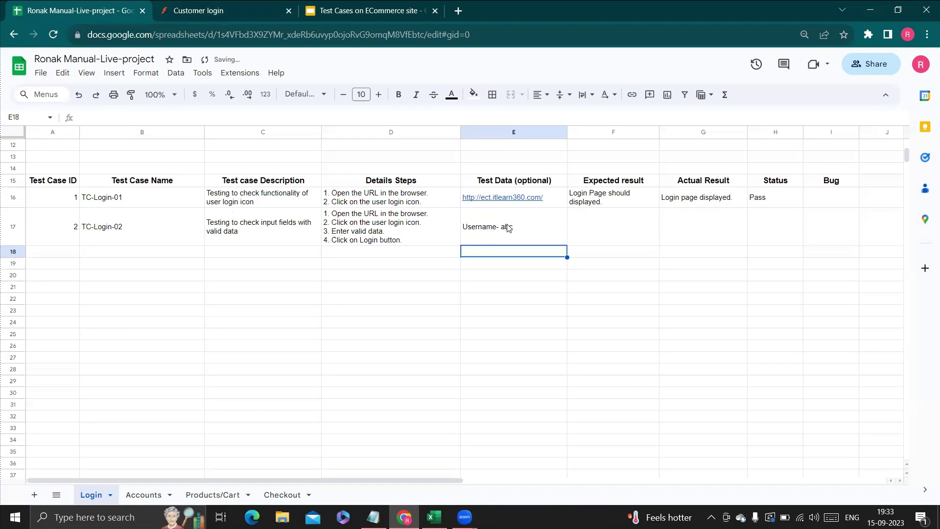
{"action": "double_click", "coordinate": [528, 237]}
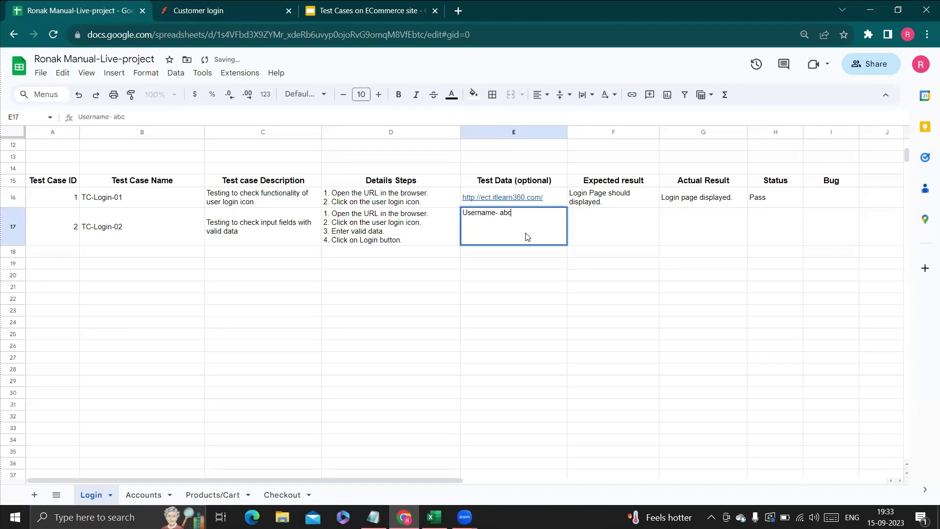
{"action": "type", "text": "password"}
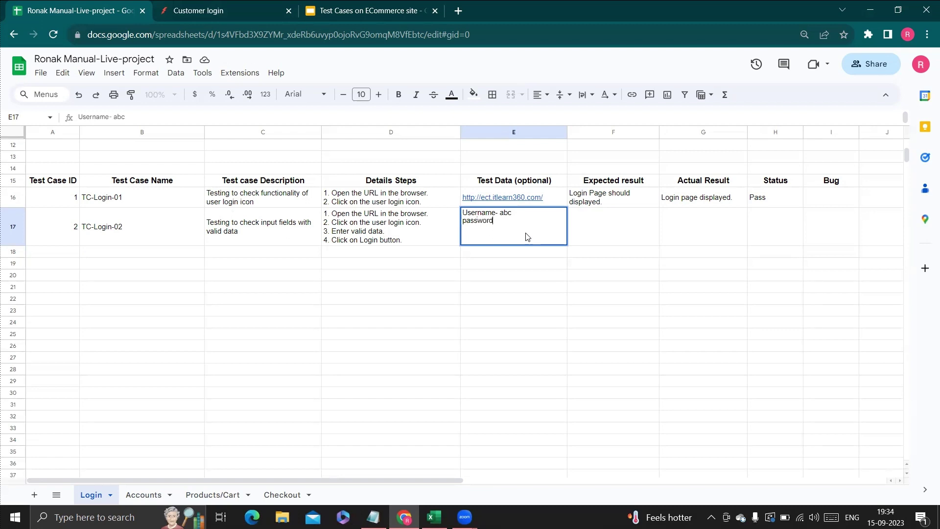
{"action": "type", "text": "- 123"}
Set TC-Login-02's expected result in F17 to 'User should able to login'.
{"action": "left_click", "coordinate": [640, 232]}
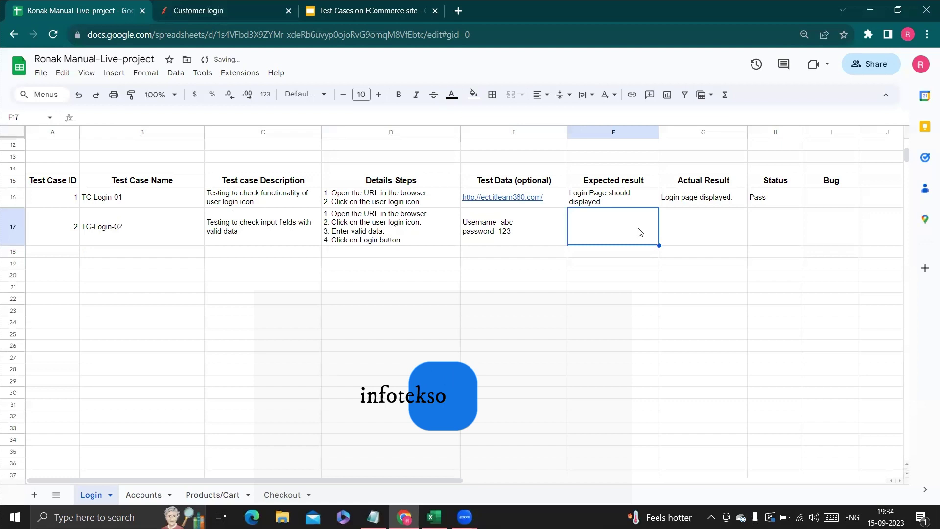
{"action": "double_click", "coordinate": [594, 225]}
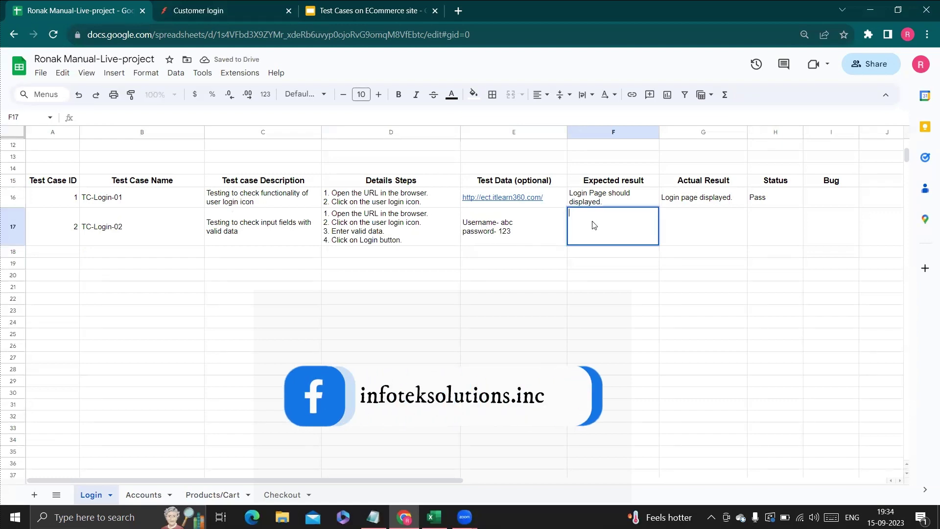
{"action": "type", "text": "UI"}
{"action": "type", "text": "se"}
{"action": "key", "text": "BackSpace"}
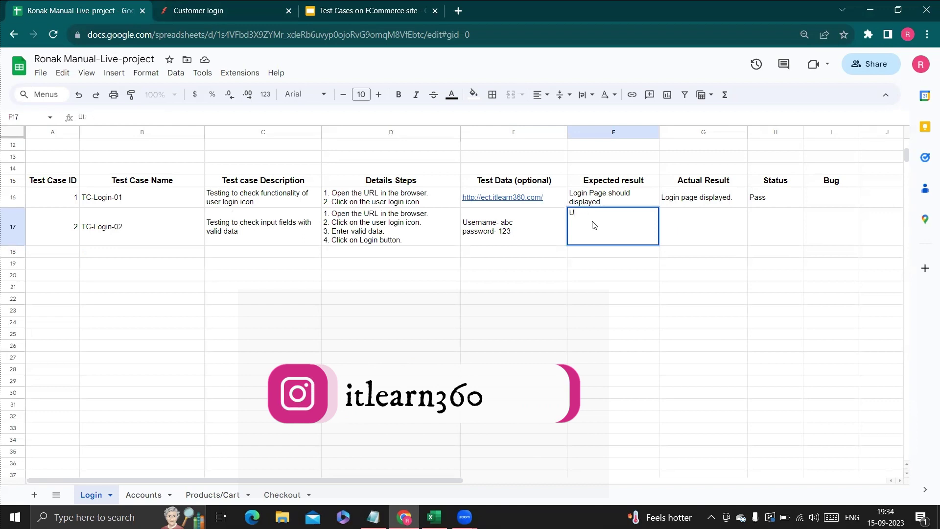
{"action": "type", "text": "ser should able to login"}
{"action": "key", "text": "Tab"}
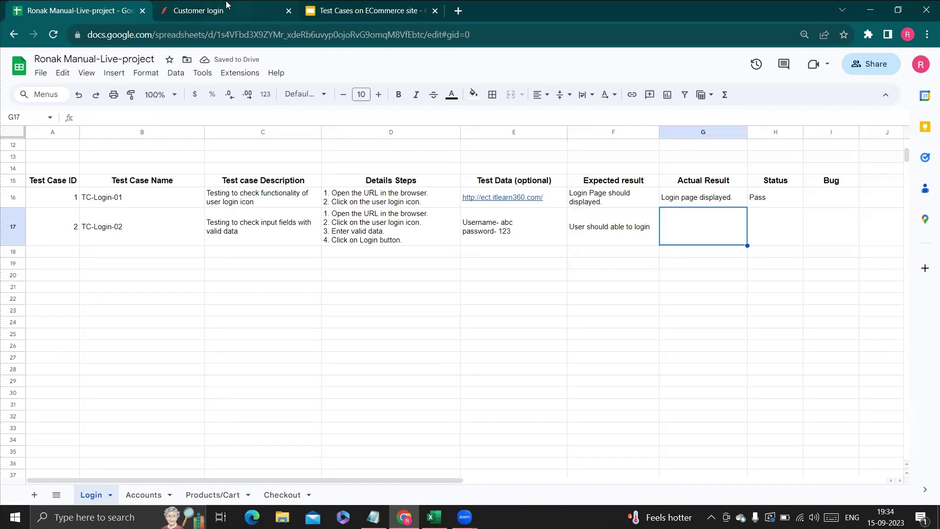
After checking the CLOTH sign-in page, record 'User is logged in' and pass for TC-Login-02.
{"action": "left_click", "coordinate": [247, 10]}
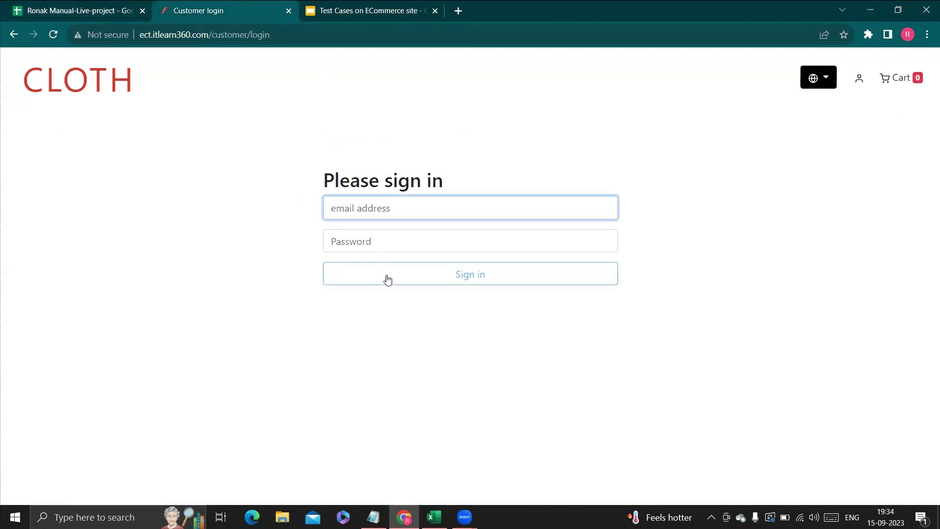
{"action": "left_click", "coordinate": [42, 11]}
{"action": "double_click", "coordinate": [697, 233]}
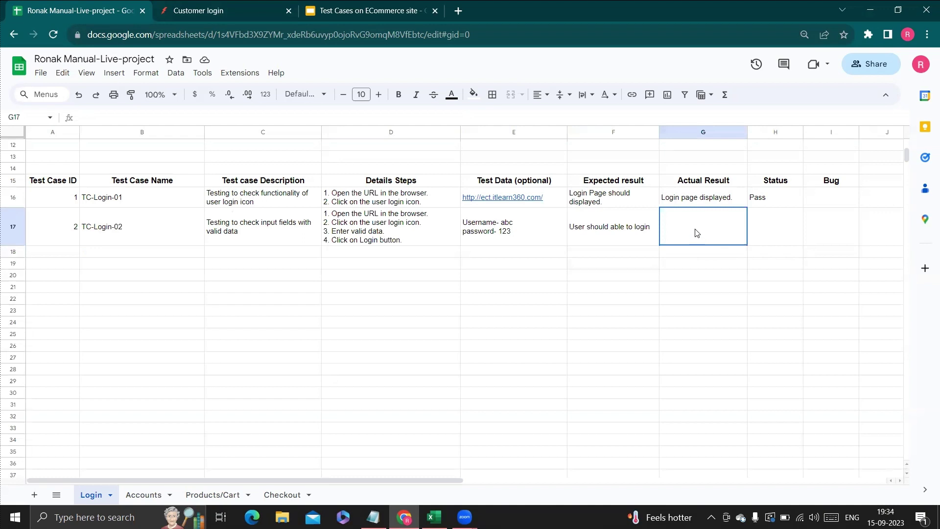
{"action": "type", "text": "Us"}
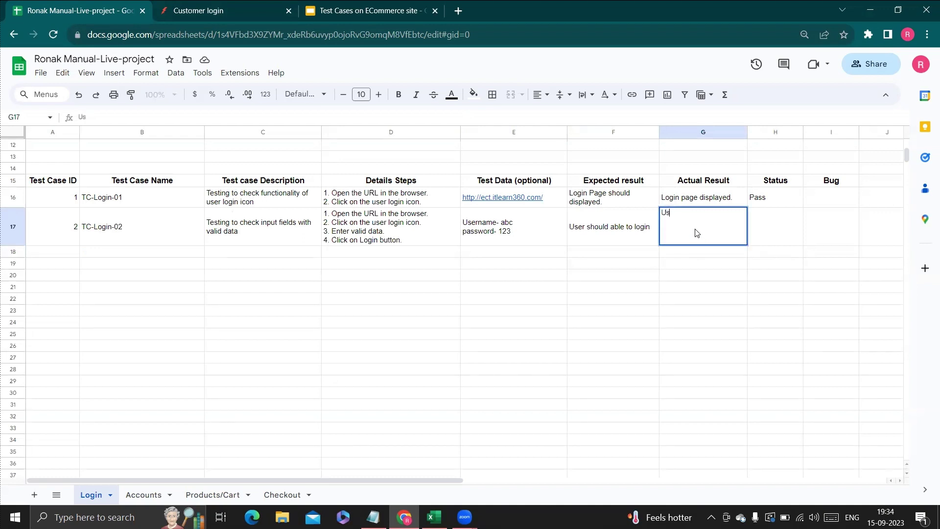
{"action": "type", "text": "er is logged in."}
{"action": "key", "text": "Tab"}
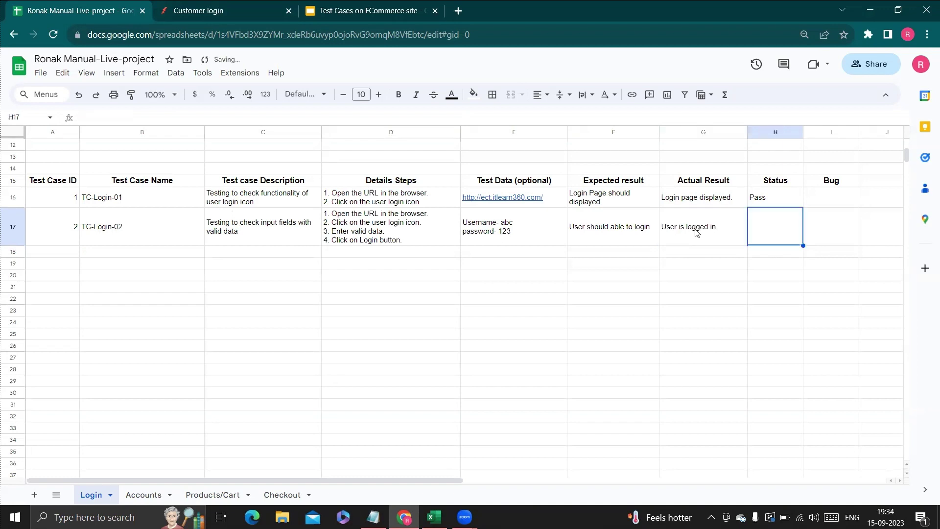
{"action": "type", "text": "pass"}
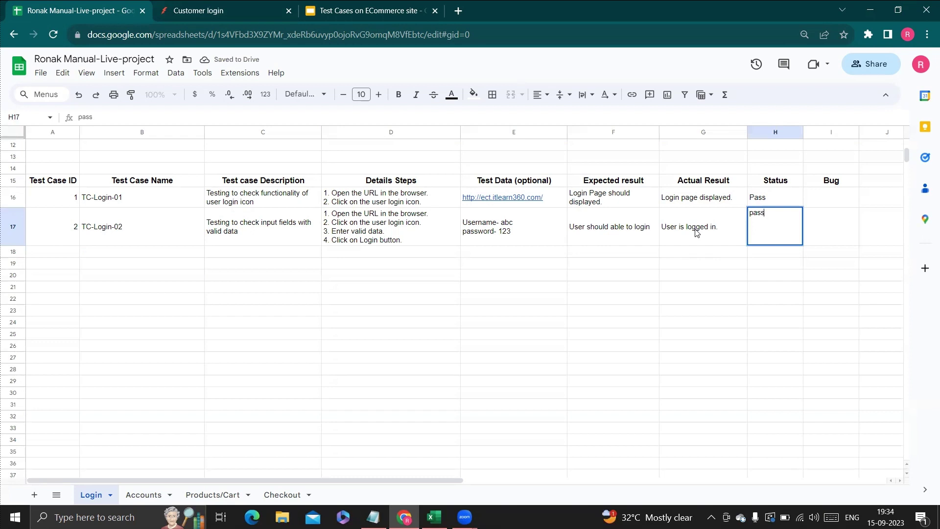
{"action": "key", "text": "Tab"}
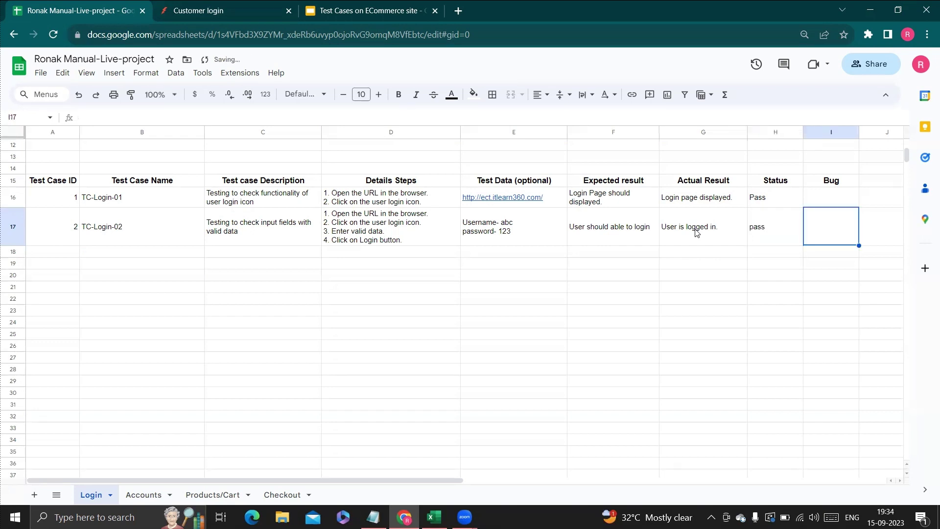
Add test case 3, TC-Login-03, 'Testint to check input fields with invalid data', copying D17's steps to D18.
{"action": "left_click", "coordinate": [68, 251]}
{"action": "type", "text": "3"}
{"action": "key", "text": "Tab"}
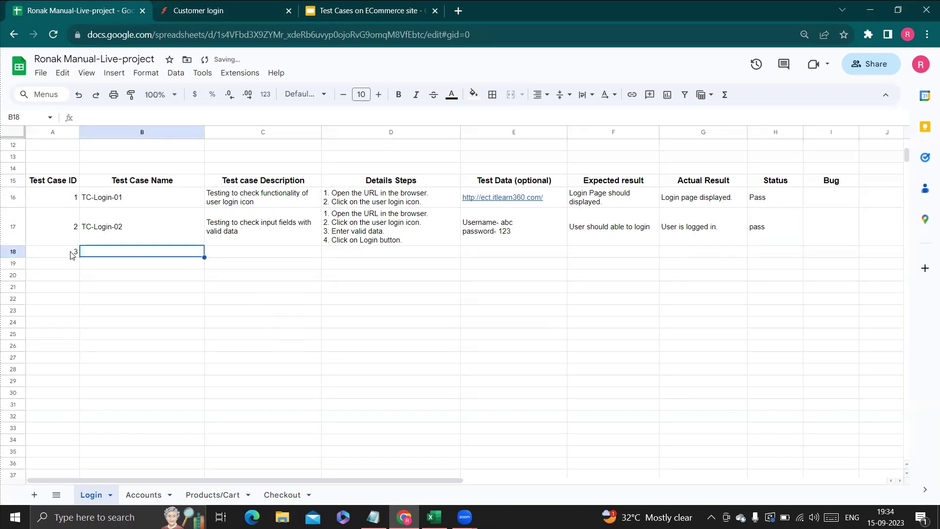
{"action": "type", "text": "T"}
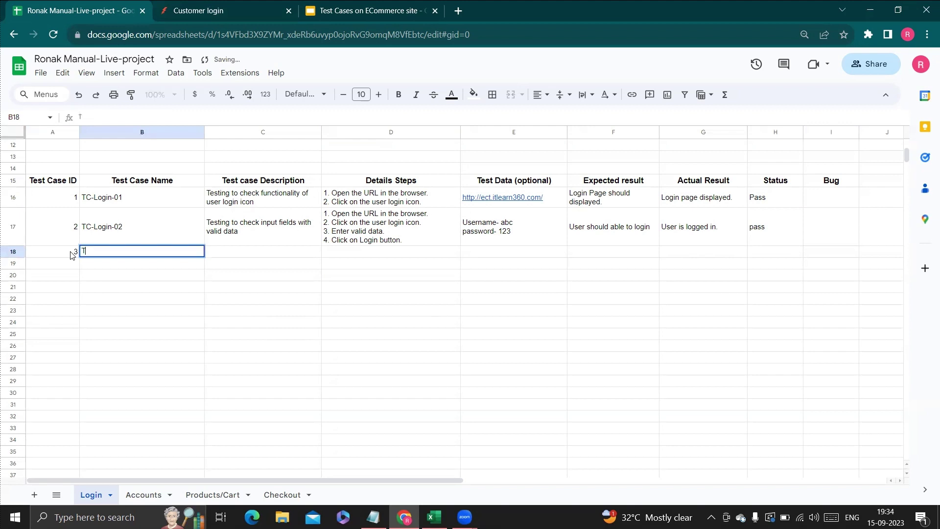
{"action": "type", "text": "C-Login-03"}
{"action": "key", "text": "Tab"}
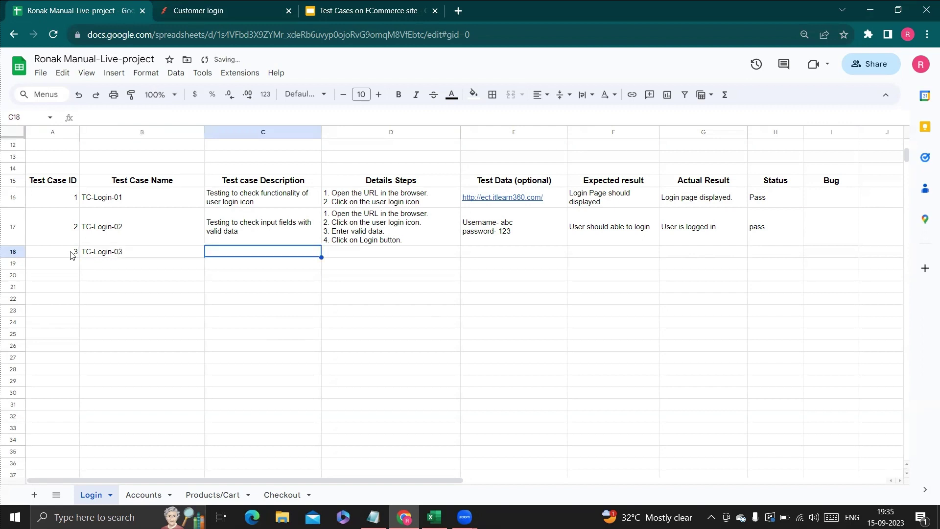
{"action": "type", "text": "Test"}
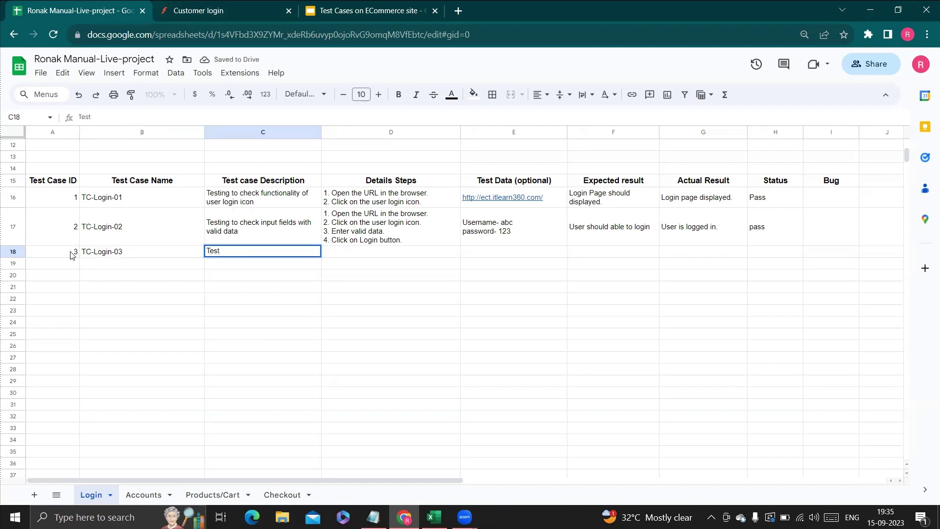
{"action": "type", "text": "int to check in"}
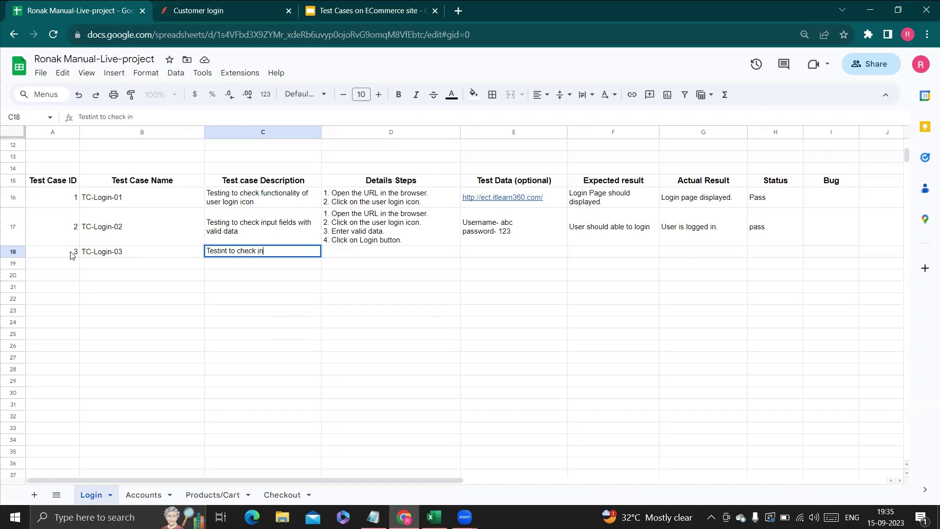
{"action": "type", "text": "put fields with inv"}
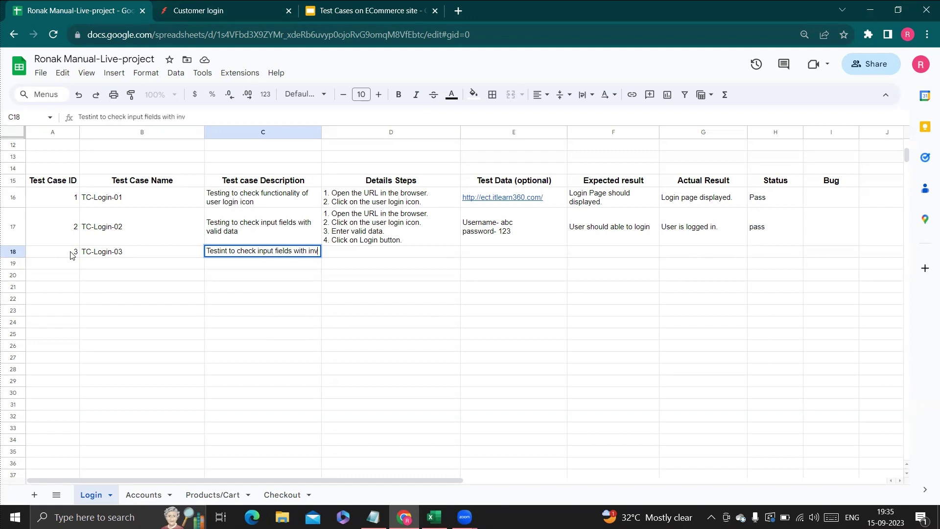
{"action": "type", "text": "alid data"}
{"action": "key", "text": "Tab"}
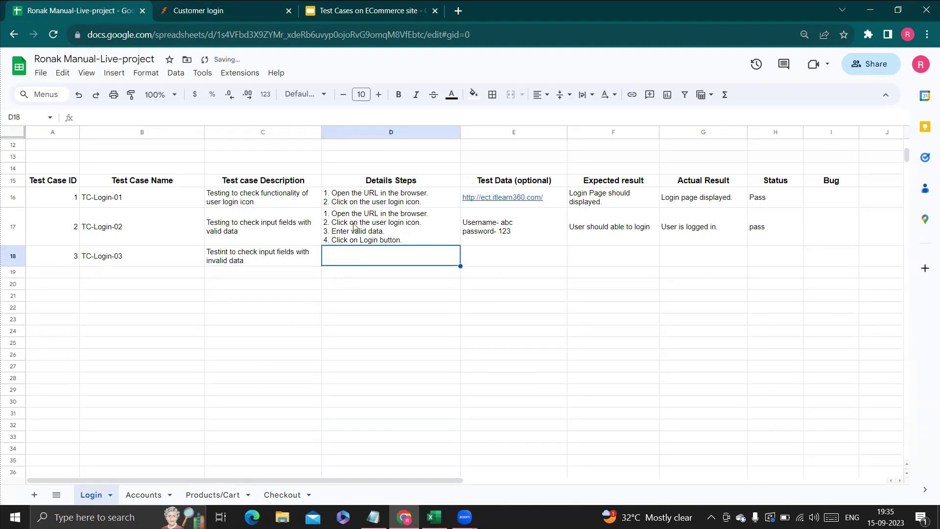
{"action": "left_click", "coordinate": [425, 234]}
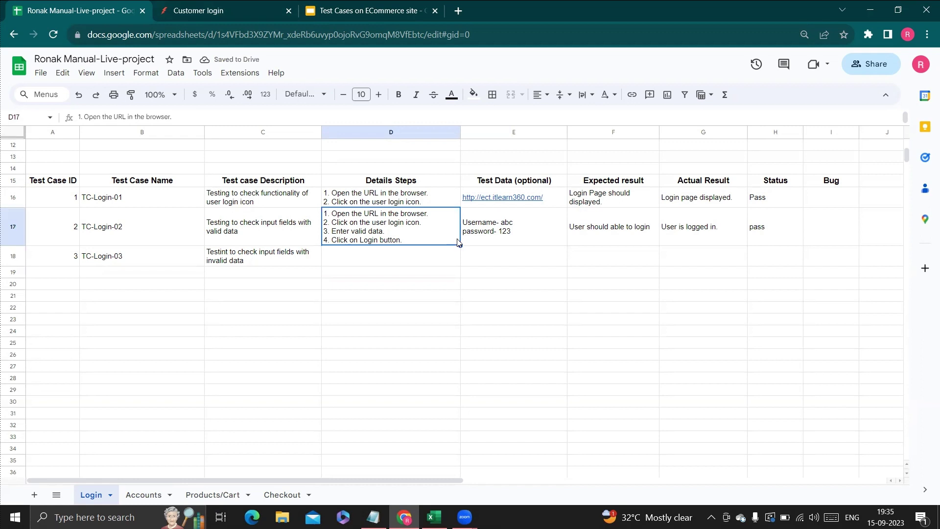
{"action": "left_click_drag", "start_coordinate": [461, 246], "coordinate": [460, 271]}
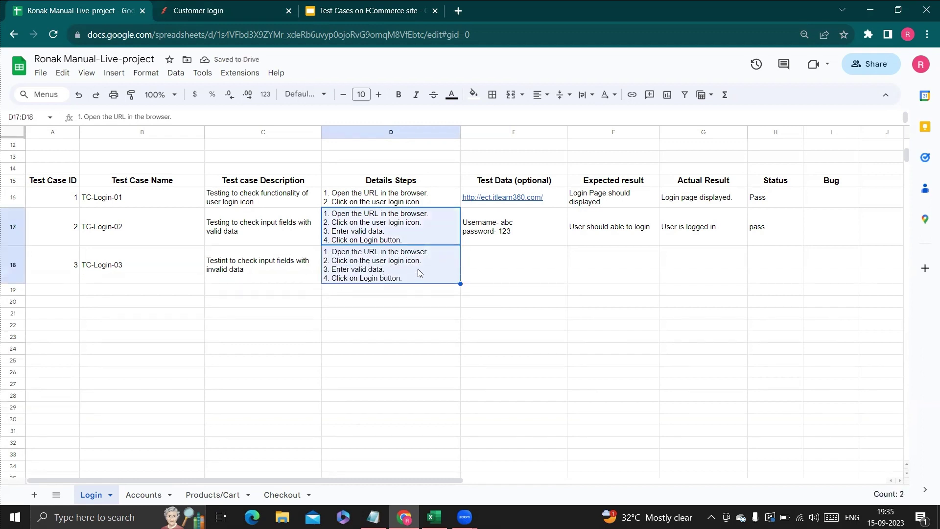
Enter TC-Login-03's test data in E18: 'Username- 123' plus a sample password line.
{"action": "double_click", "coordinate": [478, 265]}
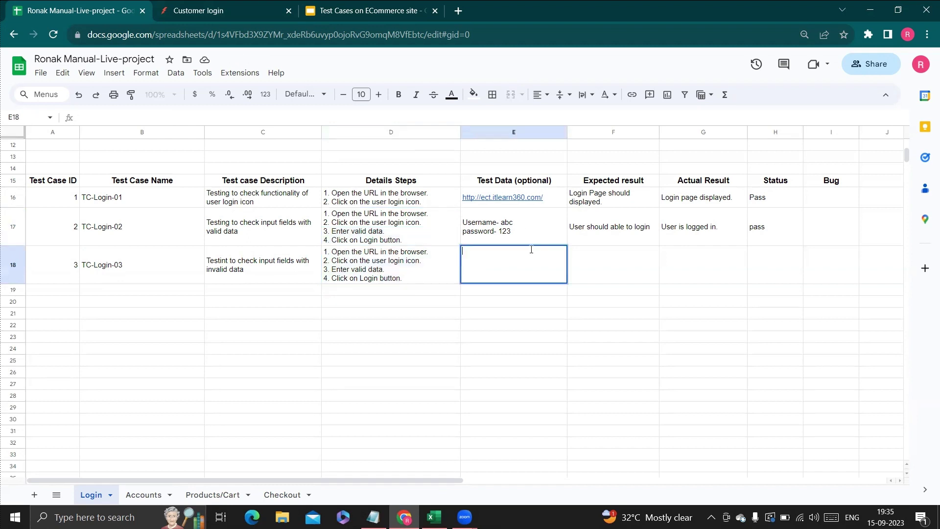
{"action": "type", "text": "USer"}
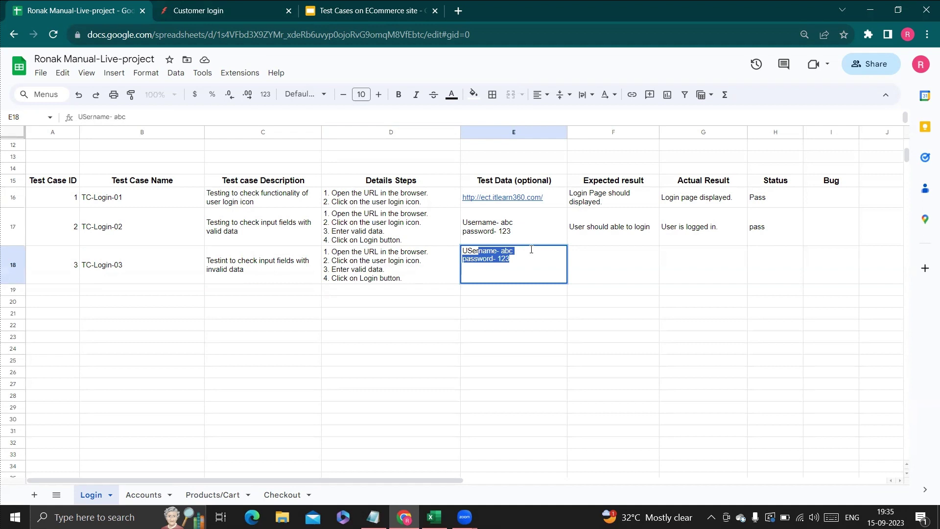
{"action": "key", "text": "BackSpace"}
{"action": "key", "text": "BackSpace"}
{"action": "key", "text": "BackSpace"}
{"action": "key", "text": "BackSpace"}
{"action": "type", "text": "rname"}
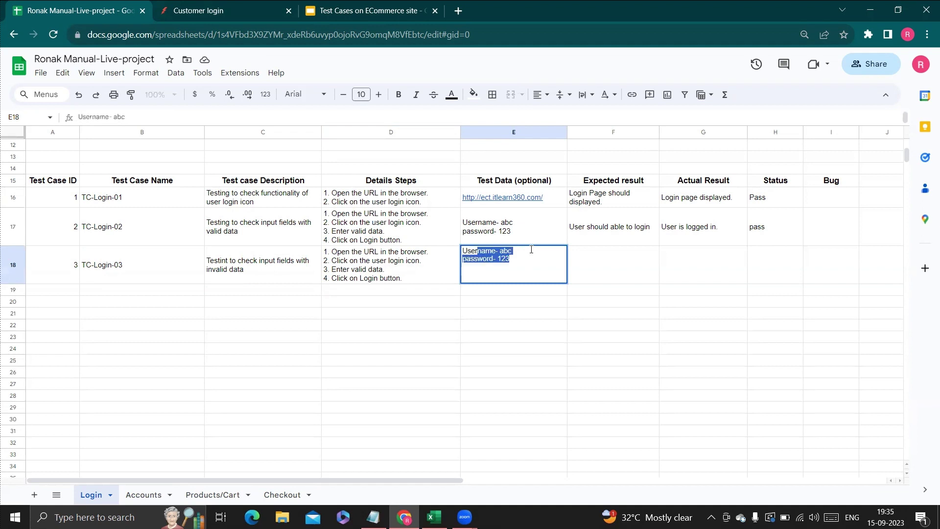
{"action": "type", "text": "- 123"}
{"action": "key", "text": "Return"}
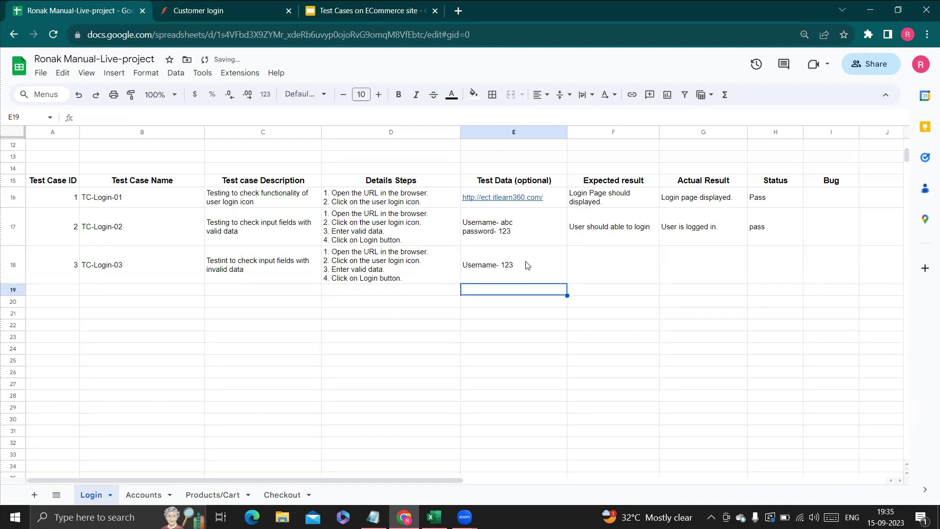
{"action": "double_click", "coordinate": [527, 265]}
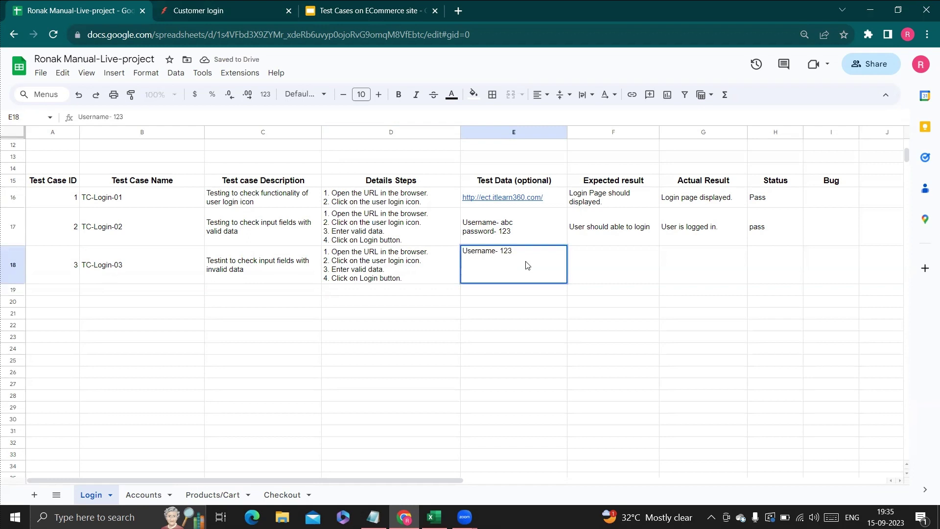
{"action": "key", "text": "alt+Return"}
{"action": "type", "text": "Password"}
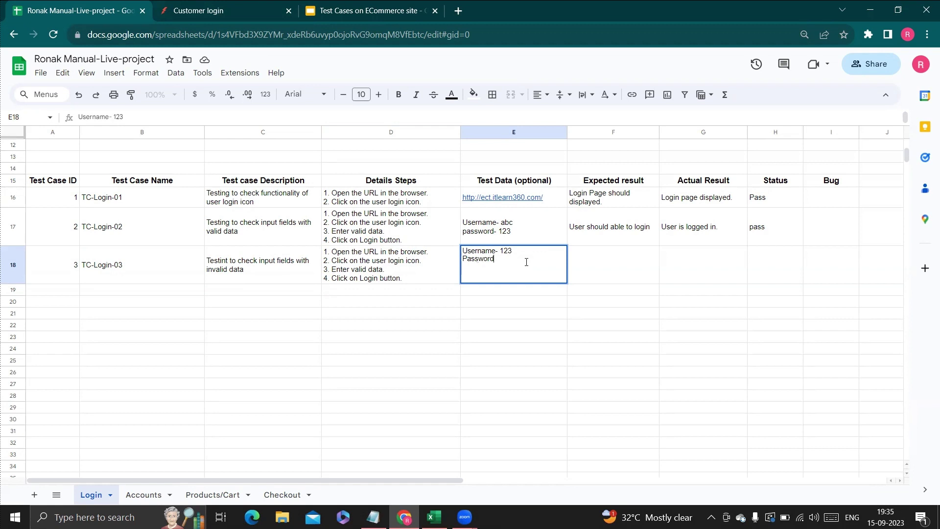
{"action": "type", "text": "- abc"}
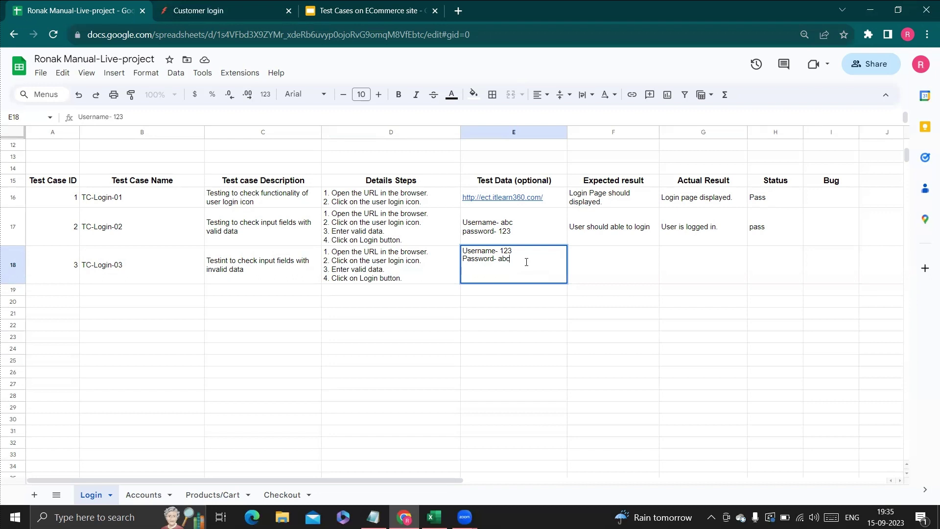
Set TC-Login-03's expected result in F18 to 'User shoiuld not able to login'.
{"action": "left_click", "coordinate": [602, 260]}
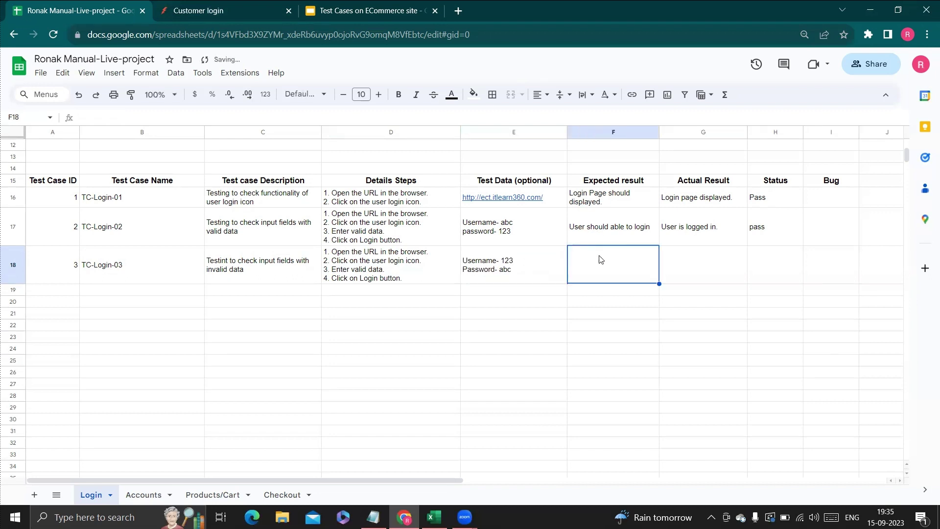
{"action": "type", "text": "User"}
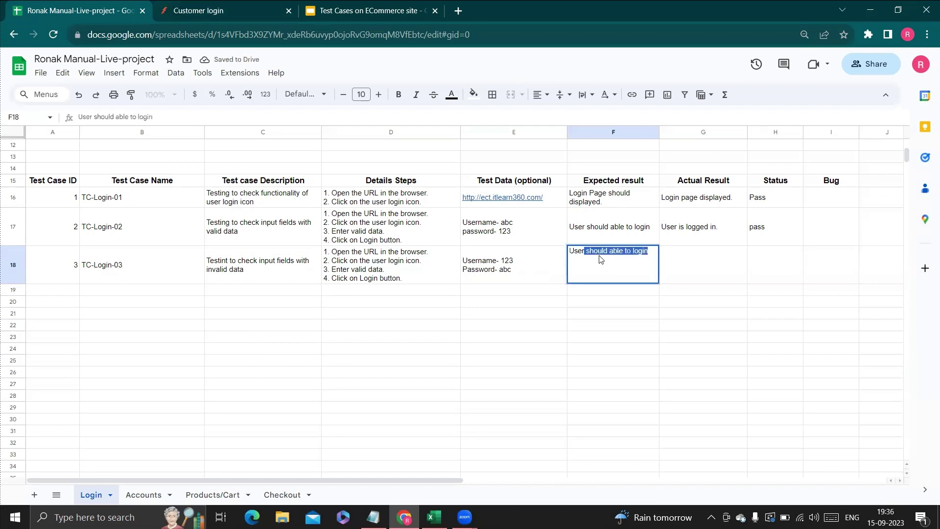
{"action": "type", "text": " shoiuld "}
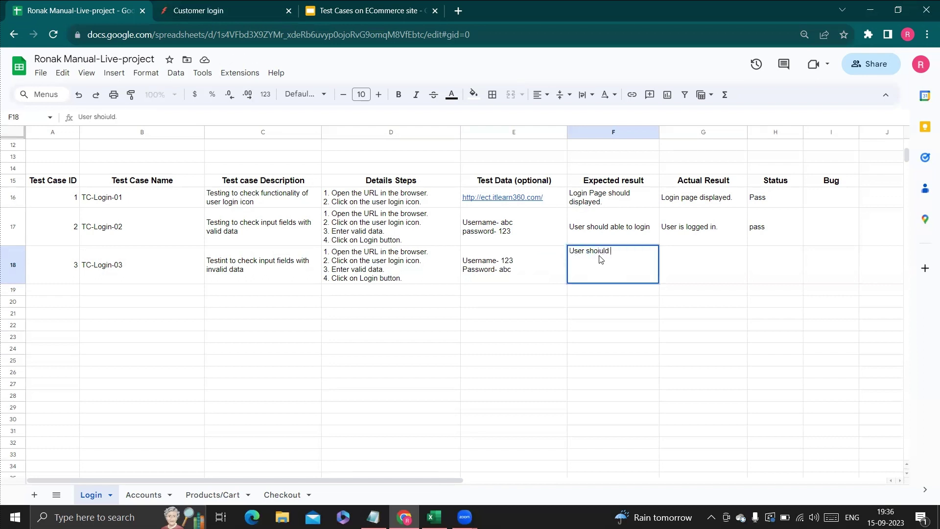
{"action": "type", "text": "not able to login"}
{"action": "key", "text": "Tab"}
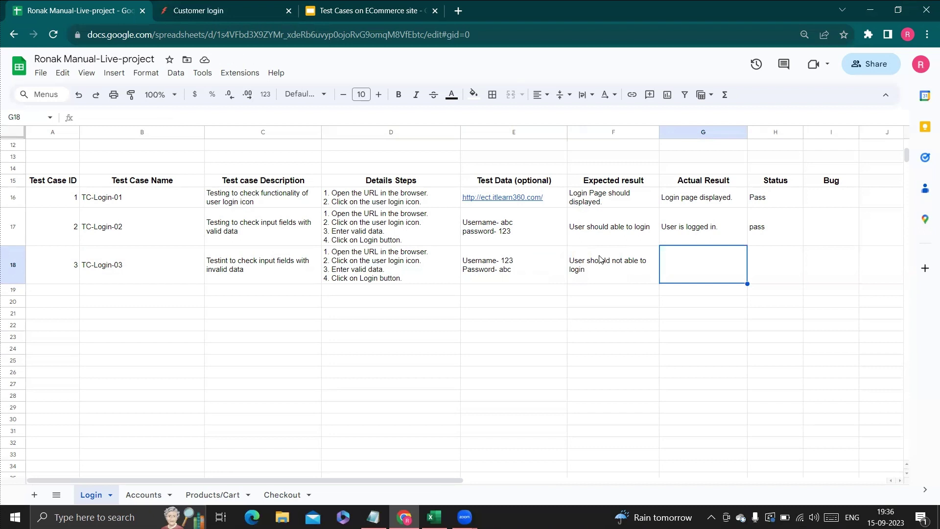
Try signing in to CLOTH with 123 as email and a test password, then start noting 'email does not exist.' in the sheet.
{"action": "left_click", "coordinate": [196, 9]}
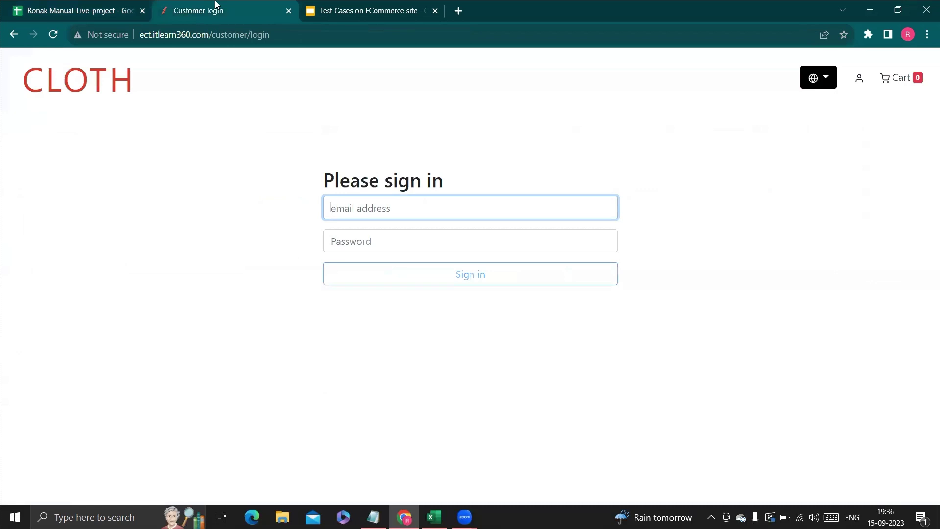
{"action": "left_click", "coordinate": [469, 214]}
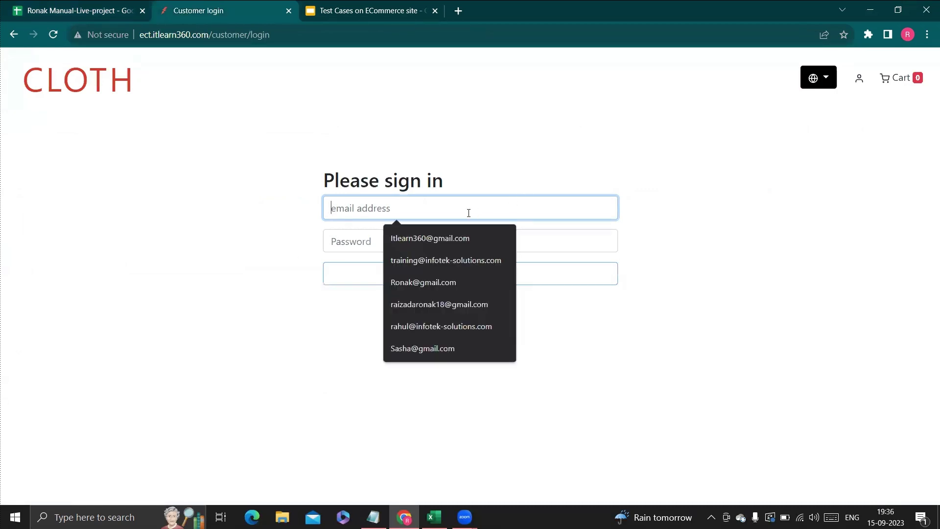
{"action": "type", "text": "123"}
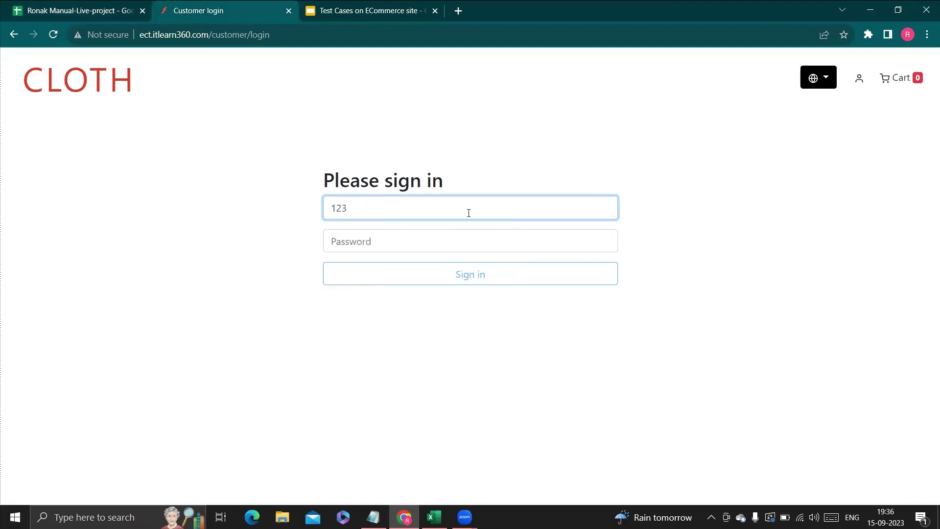
{"action": "key", "text": "Tab"}
{"action": "type", "text": "123"}
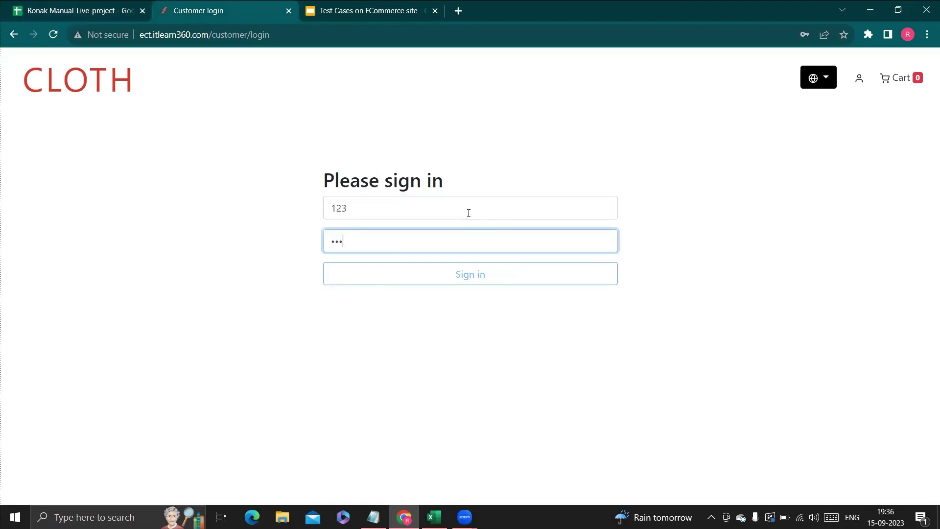
{"action": "left_click", "coordinate": [460, 276]}
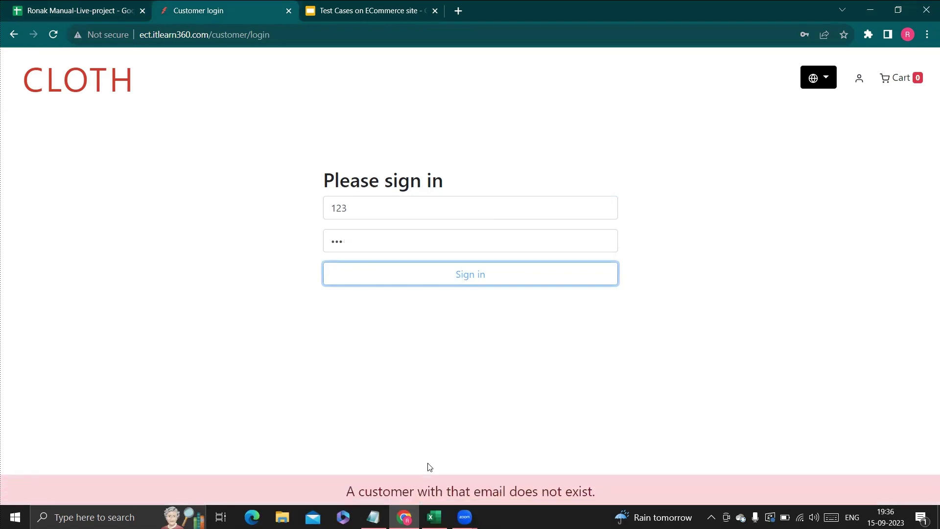
{"action": "key", "text": "ctrl+shift+Tab"}
{"action": "type", "text": "e"}
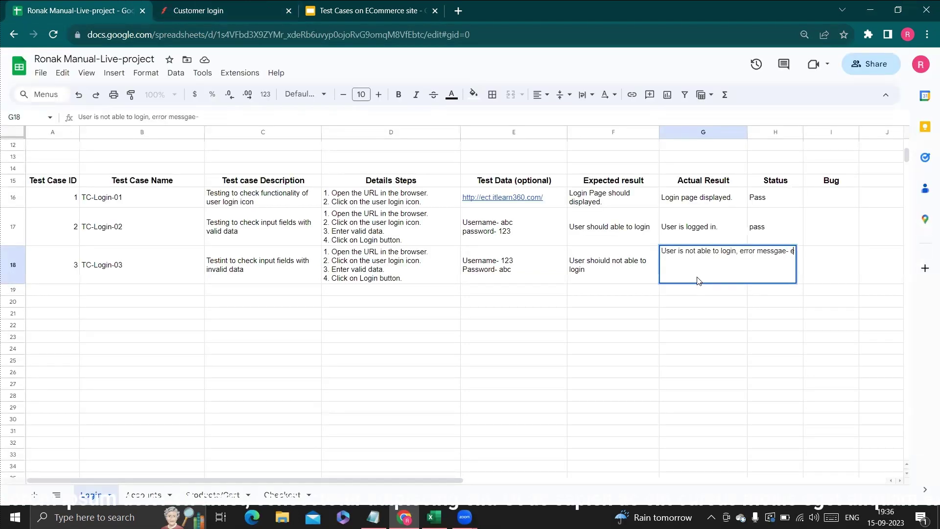
{"action": "type", "text": "mail"}
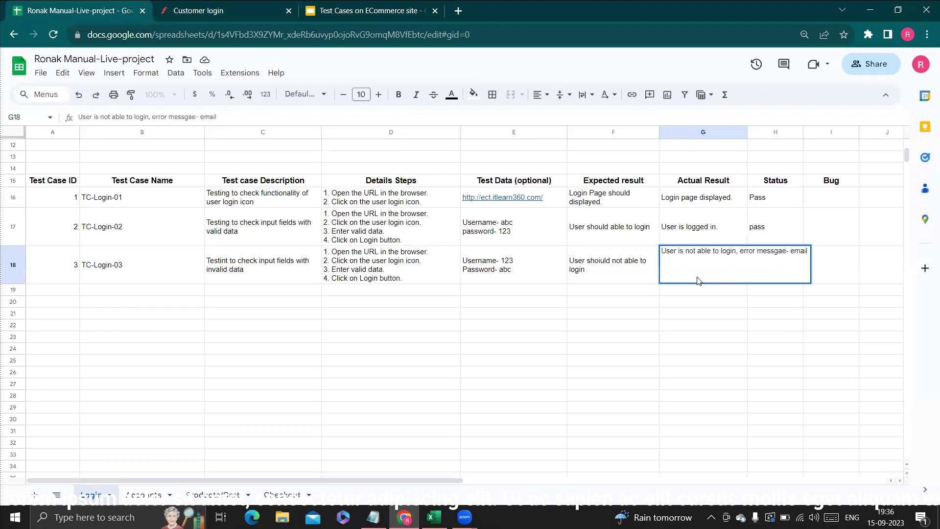
{"action": "type", "text": " does not exist"}
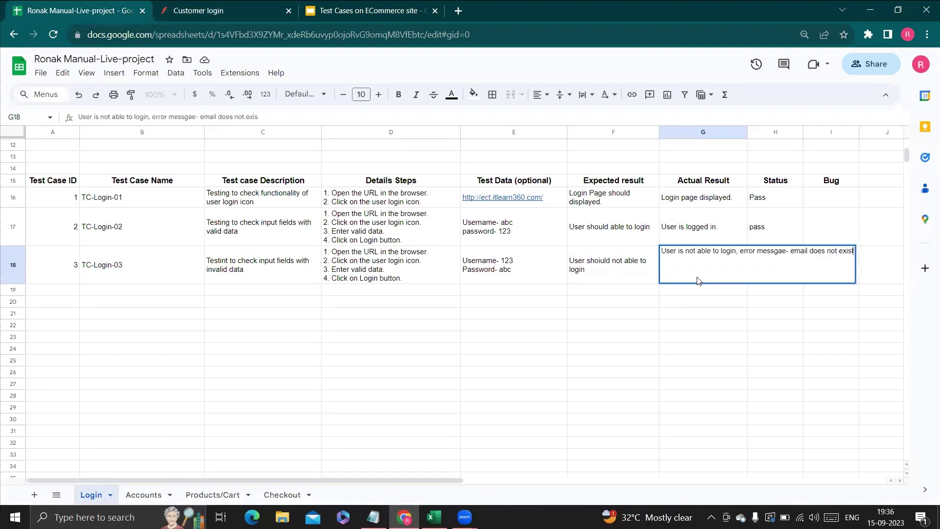
{"action": "type", "text": "."}
Commit TC-Login-03's actual result in G18 and set its status in H18 to Pass.
{"action": "key", "text": "Tab"}
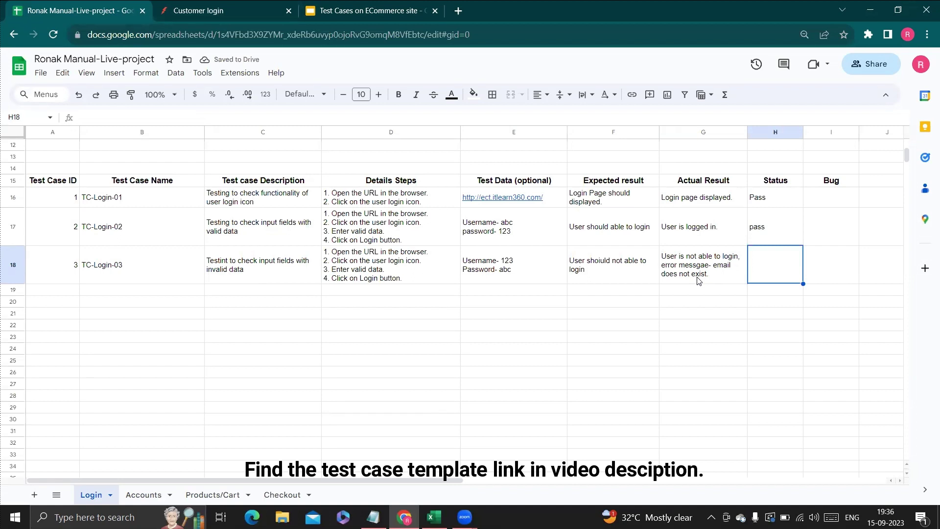
{"action": "type", "text": "Pass"}
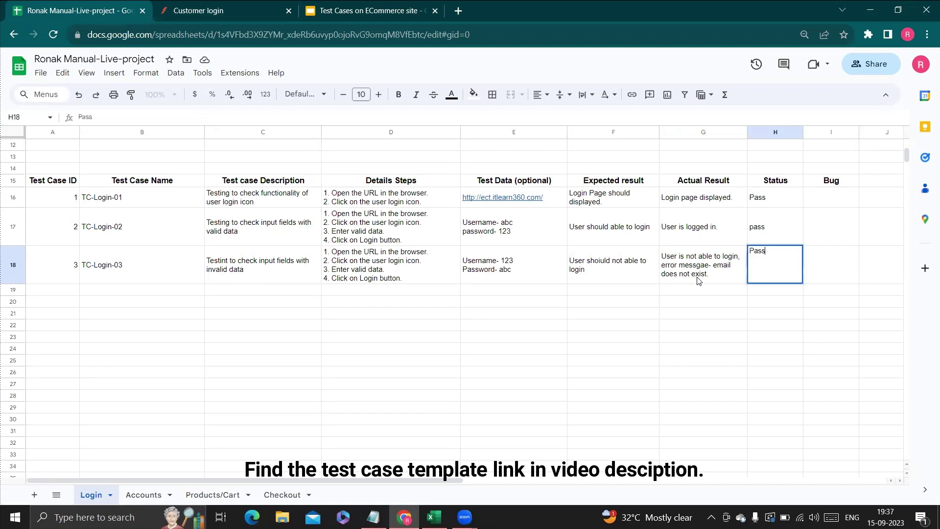
{"action": "left_click", "coordinate": [415, 383]}
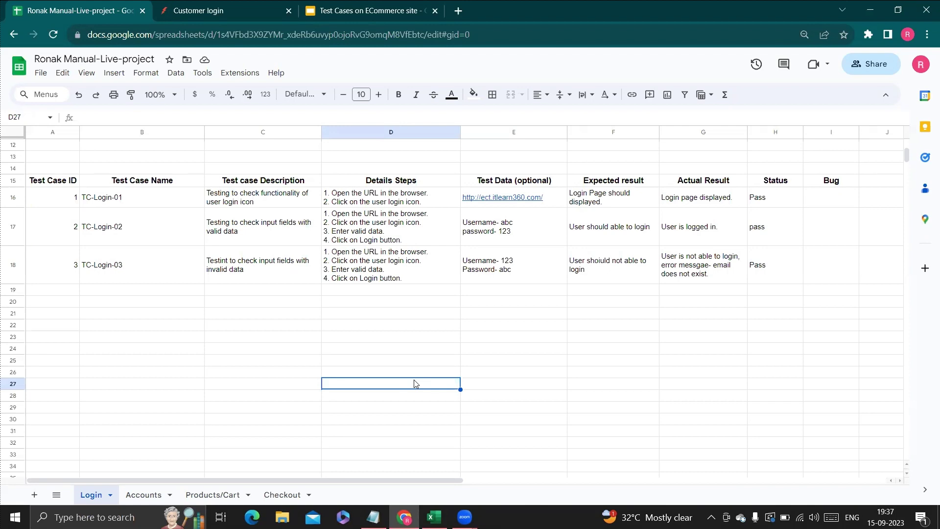
Review TC-Login-03's expected and actual results in F18 and G18.
{"action": "left_click", "coordinate": [613, 274]}
{"action": "left_click", "coordinate": [693, 277]}
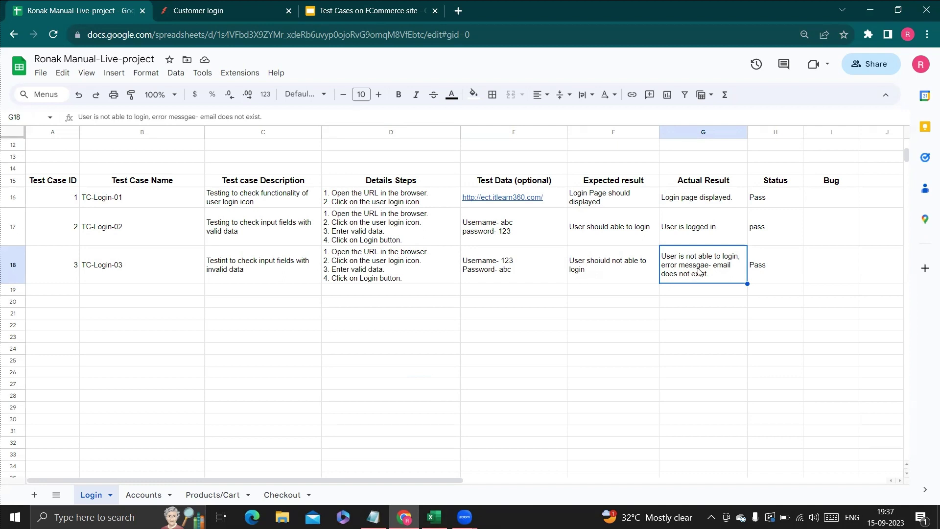
{"action": "left_click", "coordinate": [711, 294]}
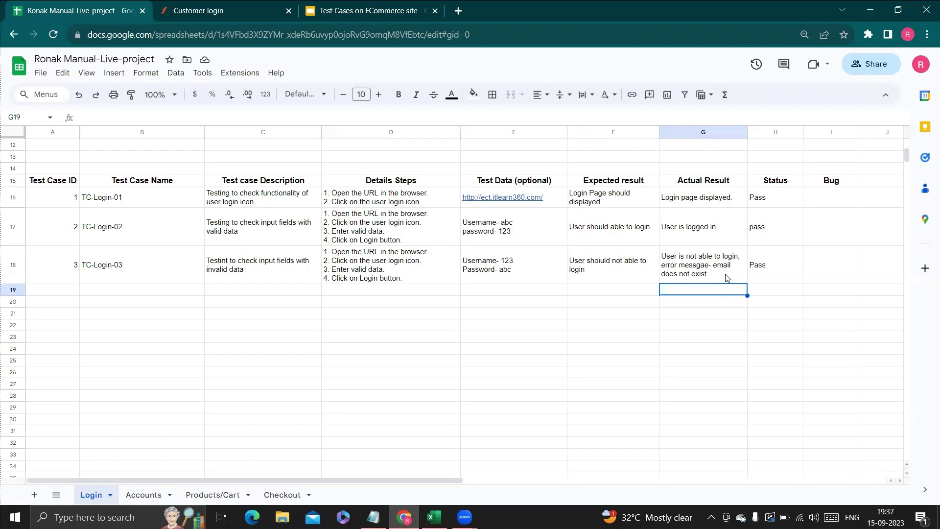
{"action": "left_click", "coordinate": [728, 278]}
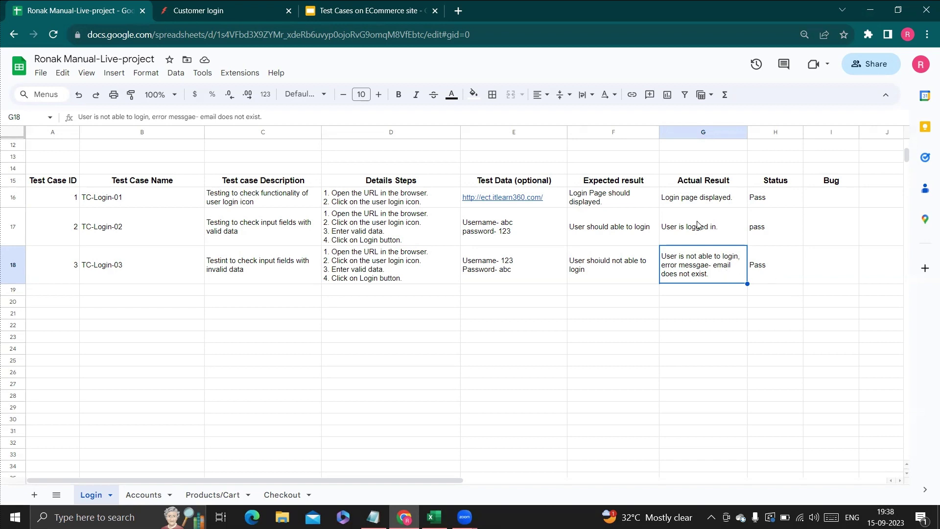
{"action": "left_click", "coordinate": [698, 225]}
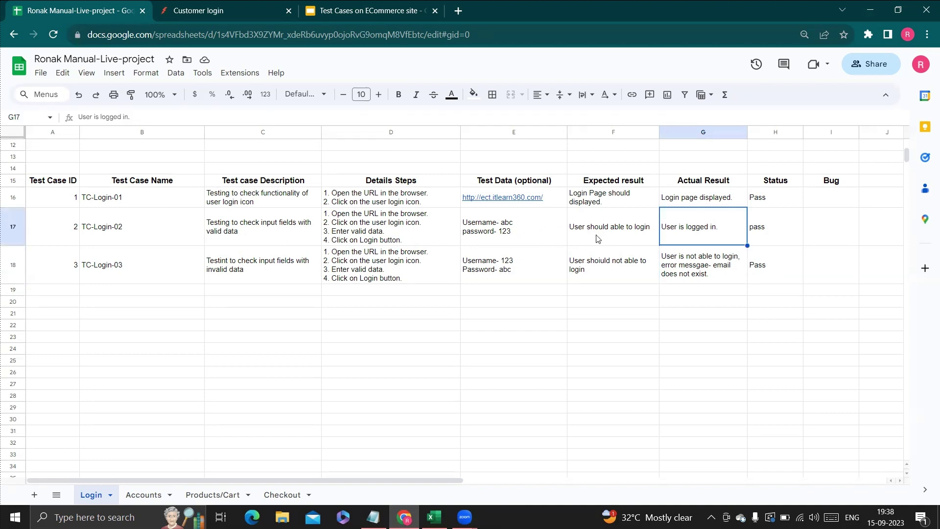
Replace 'logged in.' in TC-Login-02's actual result with 'not able to login'.
{"action": "double_click", "coordinate": [689, 236]}
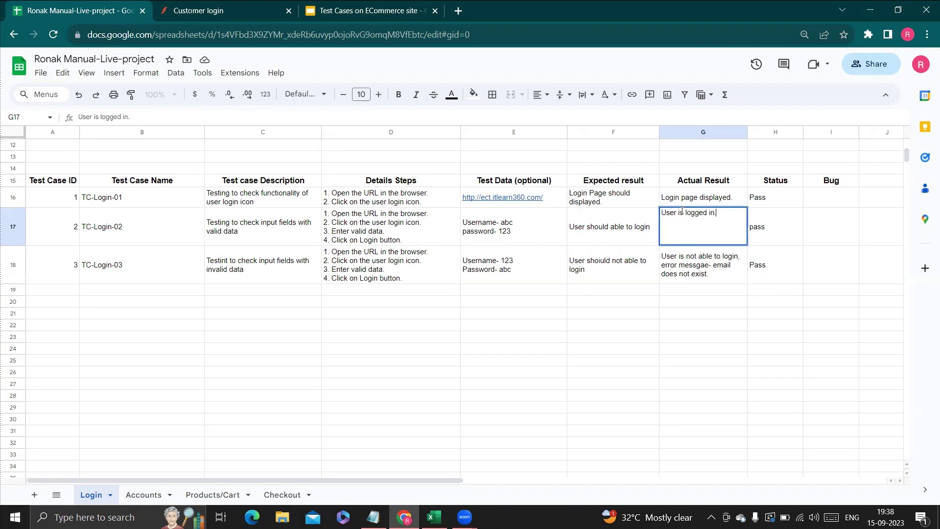
{"action": "left_click_drag", "start_coordinate": [717, 214], "coordinate": [686, 221]}
{"action": "type", "text": "not a"}
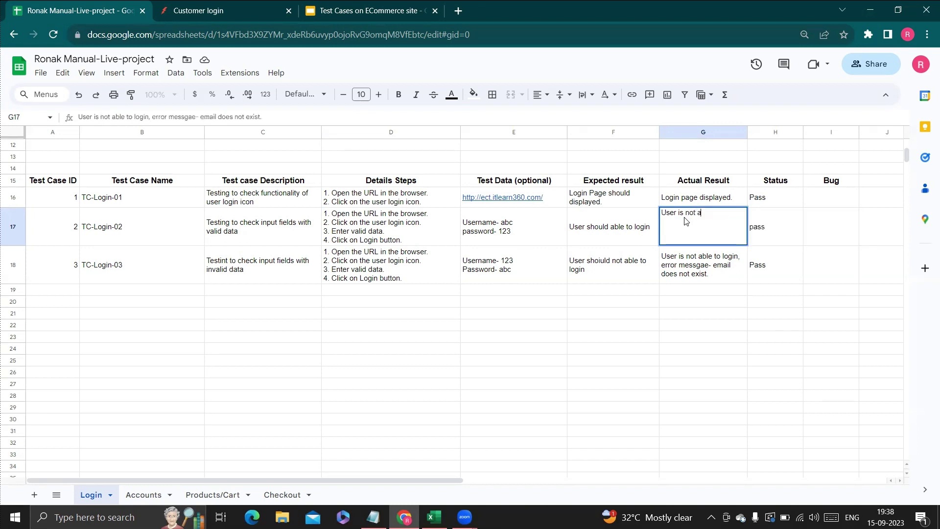
{"action": "type", "text": "ble t"}
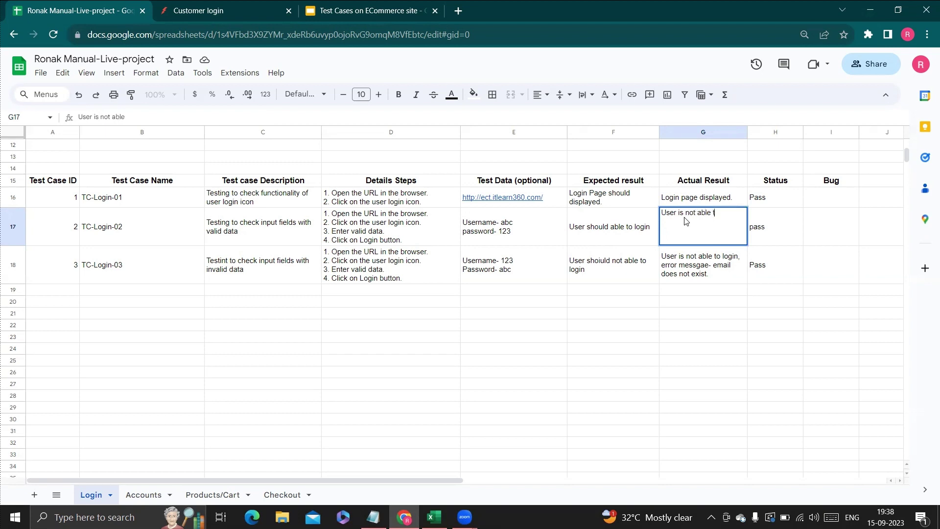
{"action": "type", "text": "o login"}
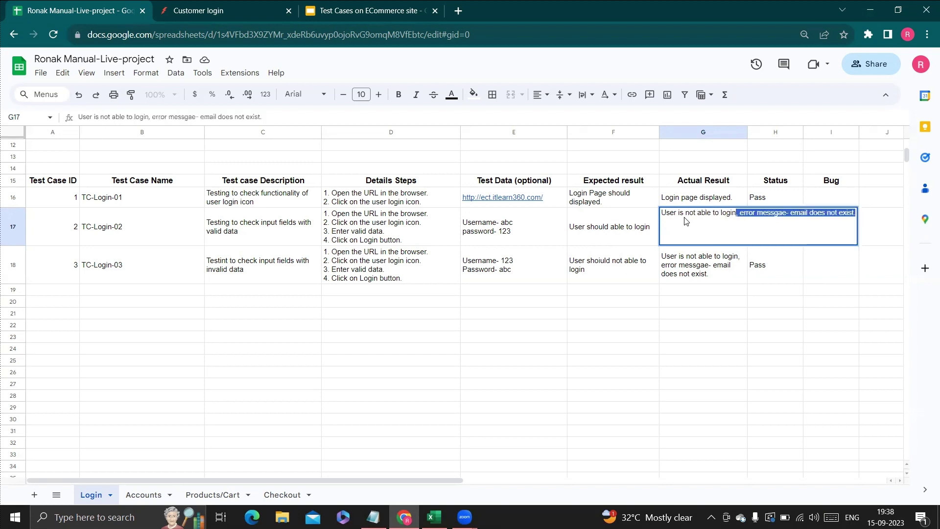
{"action": "key", "text": "Return"}
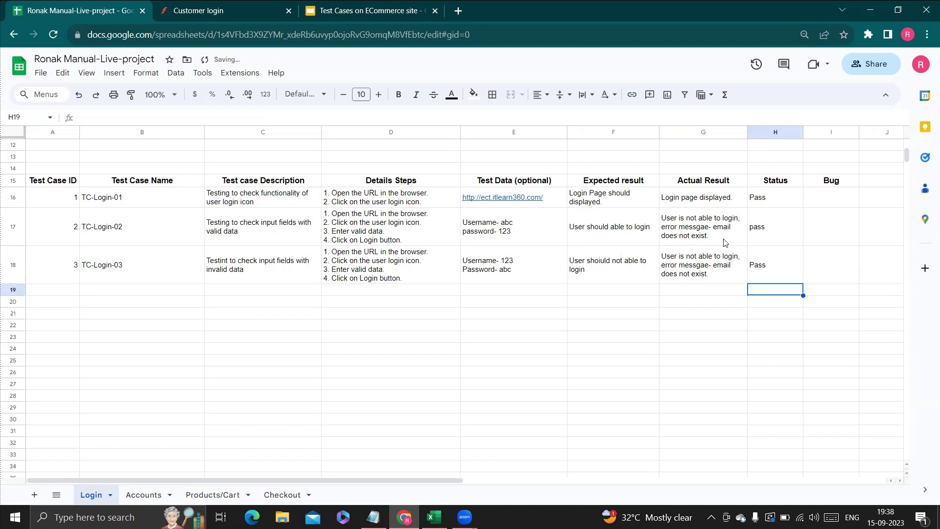
Change TC-Login-02's status in H17 from pass to Fail.
{"action": "double_click", "coordinate": [785, 236]}
{"action": "key", "text": "BackSpace"}
{"action": "key", "text": "BackSpace"}
{"action": "key", "text": "BackSpace"}
{"action": "key", "text": "BackSpace"}
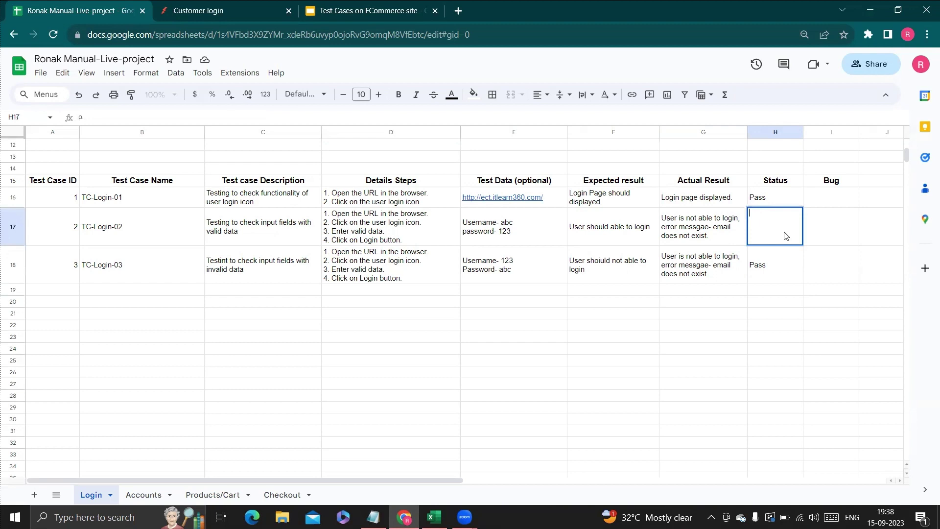
{"action": "type", "text": "Fail"}
{"action": "left_click", "coordinate": [857, 231]}
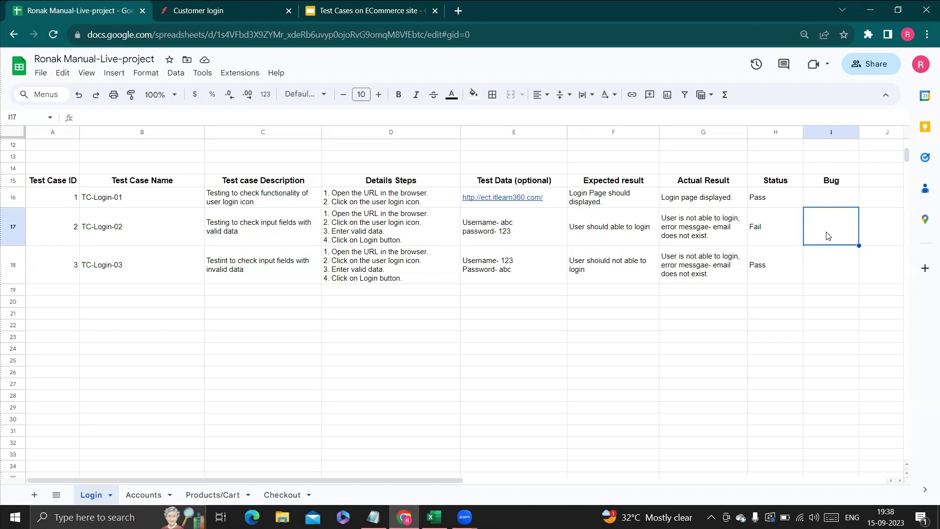
Enter Bug-01 in I17, correcting the mistyped capitals along the way.
{"action": "type", "text": "BU"}
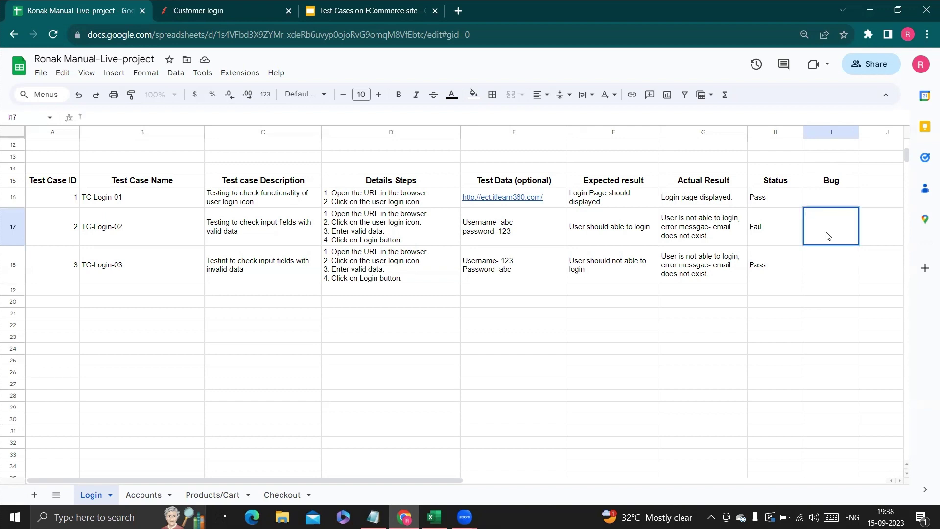
{"action": "type", "text": "g"}
{"action": "key", "text": "BackSpace"}
{"action": "key", "text": "BackSpace"}
{"action": "type", "text": "ug-01"}
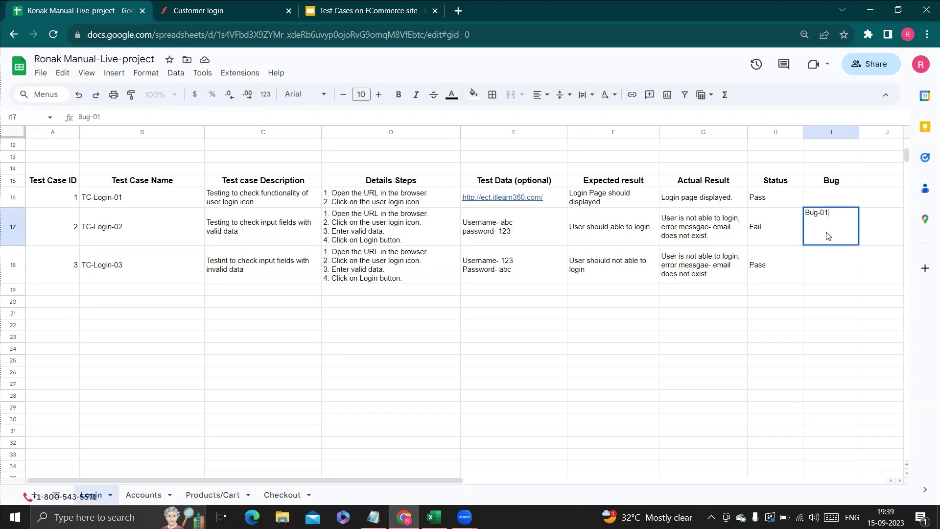
{"action": "left_click", "coordinate": [849, 281]}
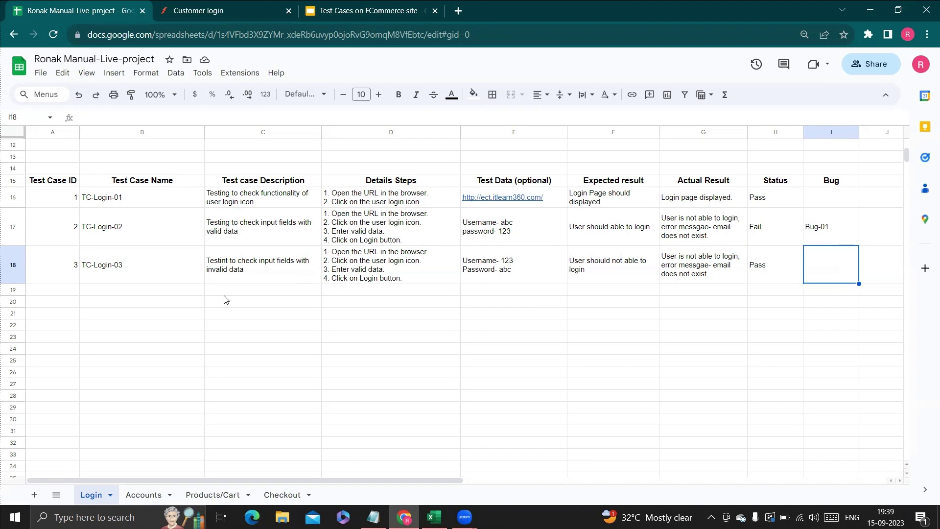
{"action": "left_click", "coordinate": [14, 230]}
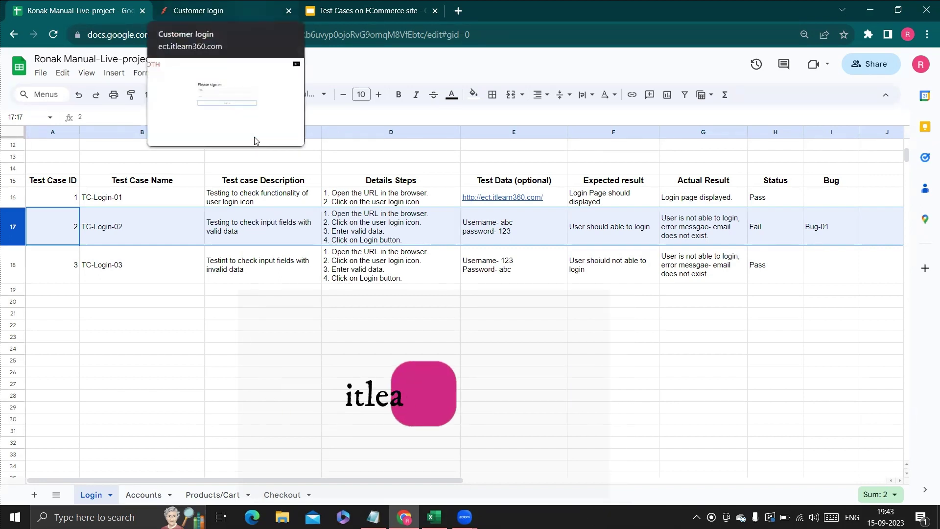
On the CLOTH customer login page, clear the leftover password and the 123 email entry.
{"action": "left_click", "coordinate": [198, 10]}
{"action": "left_click_drag", "start_coordinate": [350, 237], "coordinate": [277, 233]}
{"action": "key", "text": "BackSpace"}
{"action": "left_click_drag", "start_coordinate": [352, 206], "coordinate": [305, 210]}
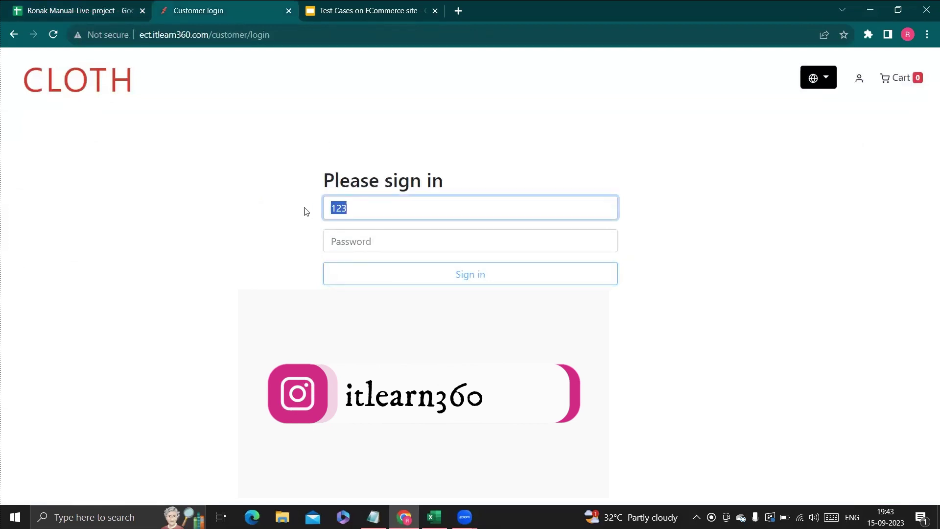
{"action": "key", "text": "BackSpace"}
Sign in with the saved test account's email, then return to the test-case spreadsheet.
{"action": "left_click", "coordinate": [351, 209]}
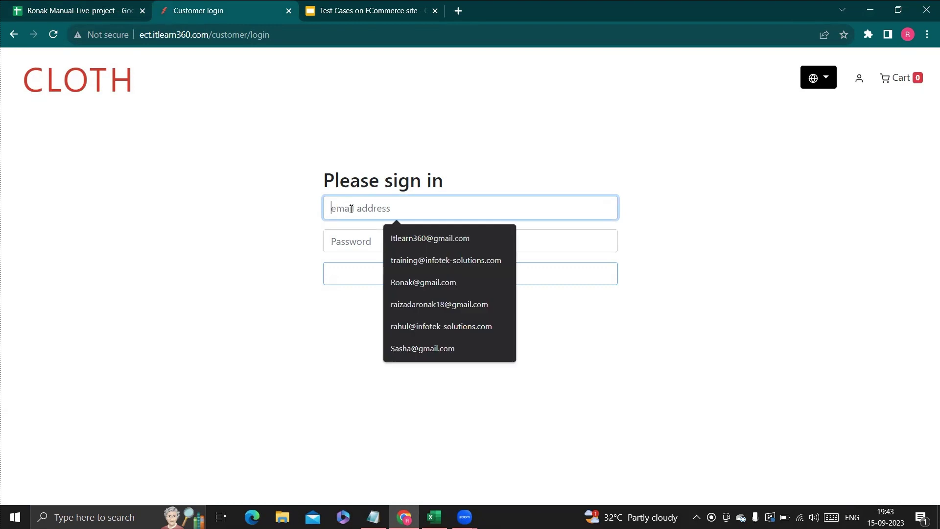
{"action": "left_click", "coordinate": [418, 239]}
{"action": "left_click", "coordinate": [470, 274]}
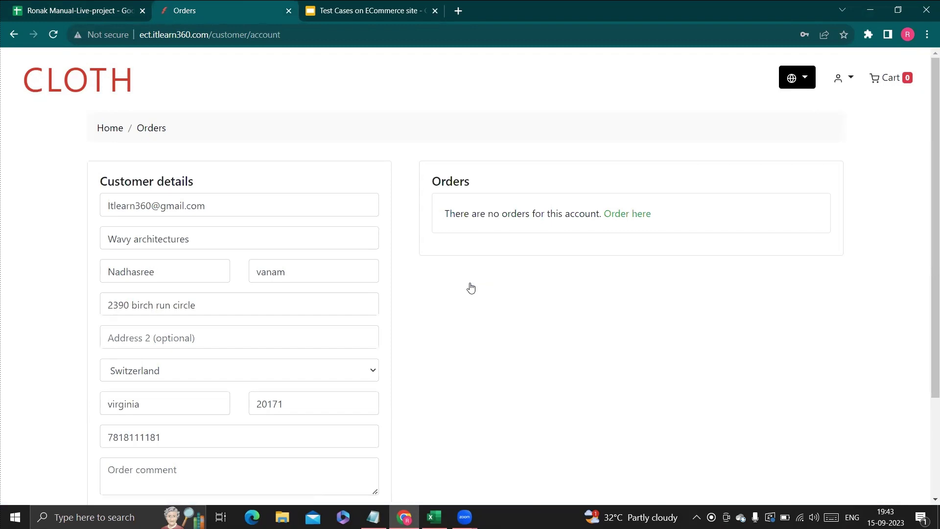
{"action": "scroll", "coordinate": [279, 253], "scroll_direction": "down", "scroll_amount": 1}
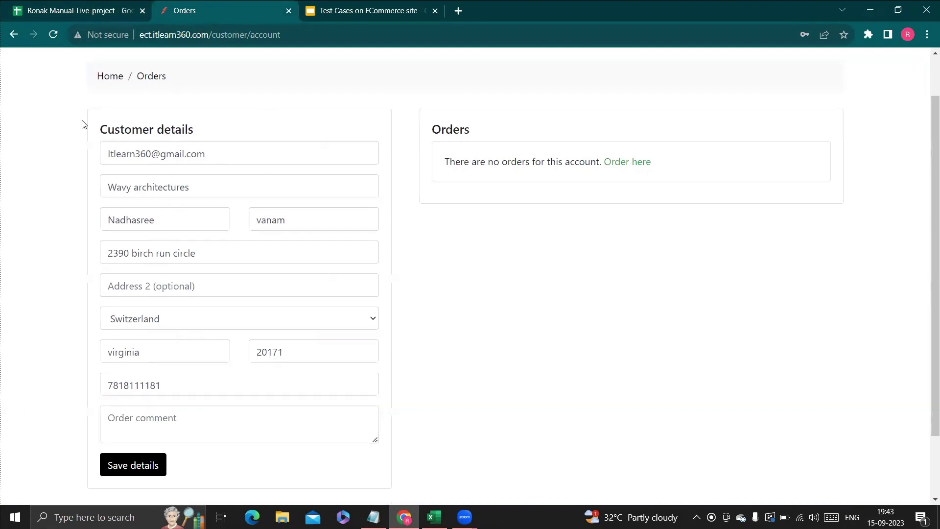
{"action": "left_click", "coordinate": [13, 7]}
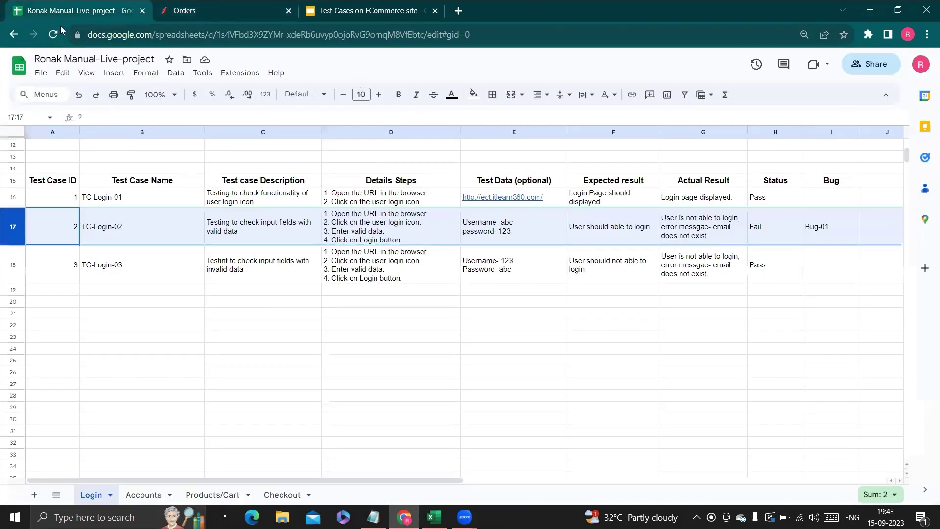
{"action": "left_click", "coordinate": [144, 501]}
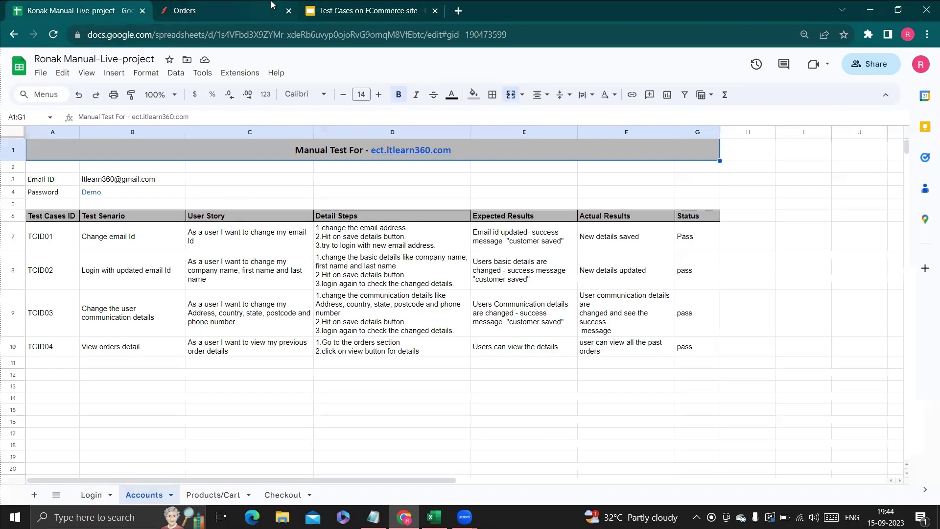
{"action": "left_click", "coordinate": [233, 4]}
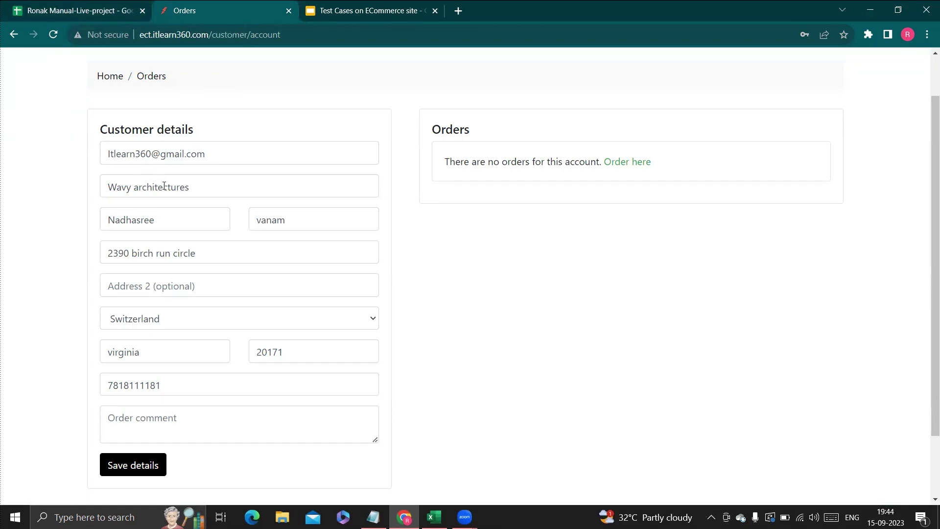
{"action": "left_click", "coordinate": [174, 189]}
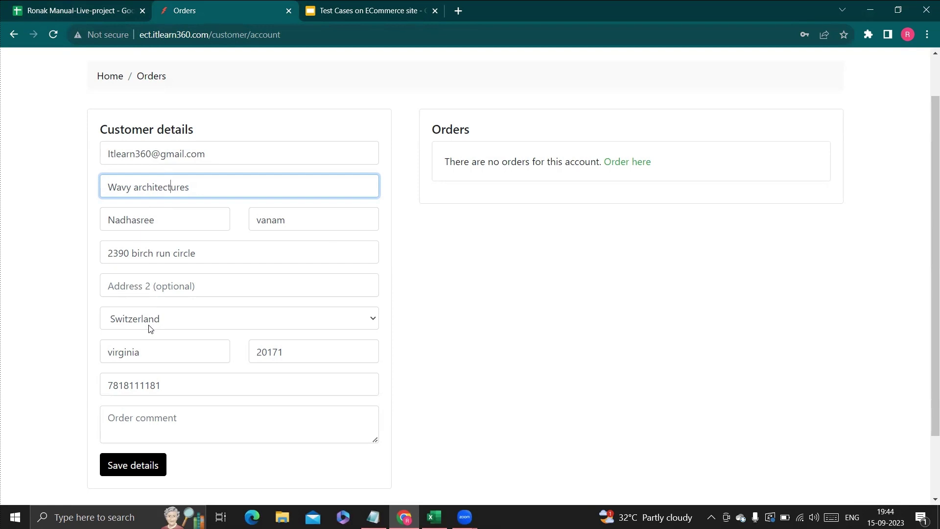
{"action": "key", "text": "ctrl+shift+Tab"}
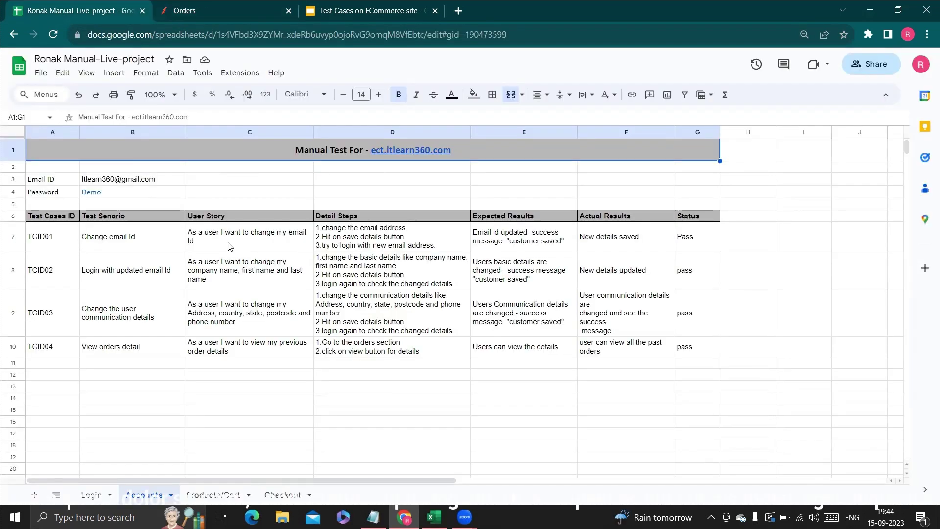
{"action": "left_click", "coordinate": [361, 242]}
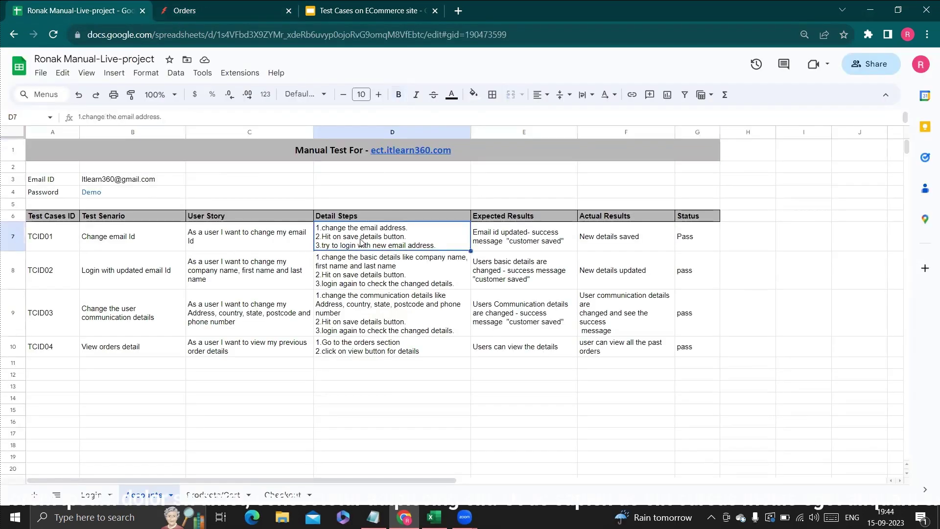
{"action": "left_click", "coordinate": [523, 236]}
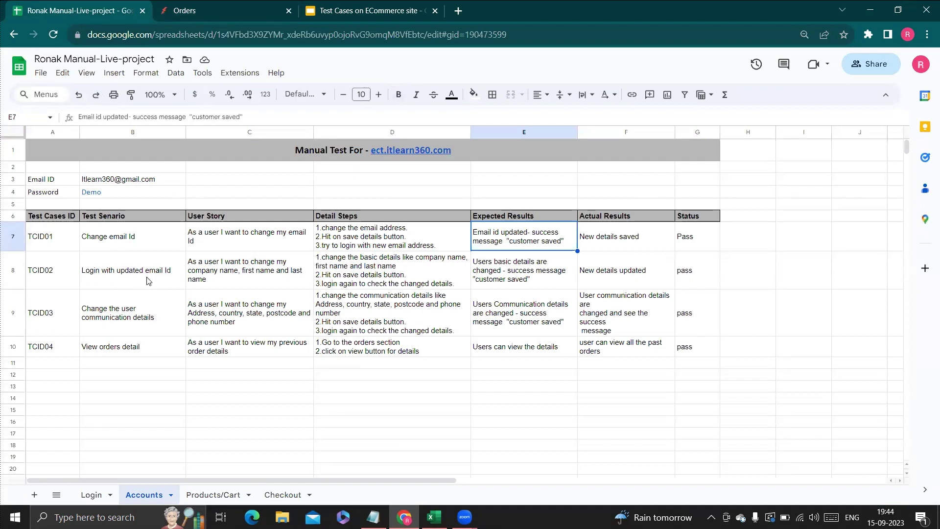
{"action": "left_click", "coordinate": [247, 4]}
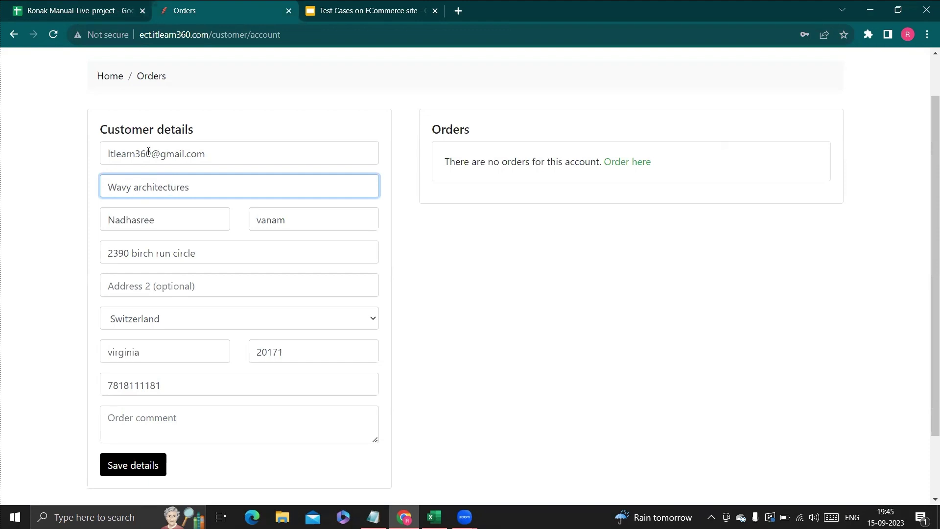
{"action": "left_click", "coordinate": [113, 11]}
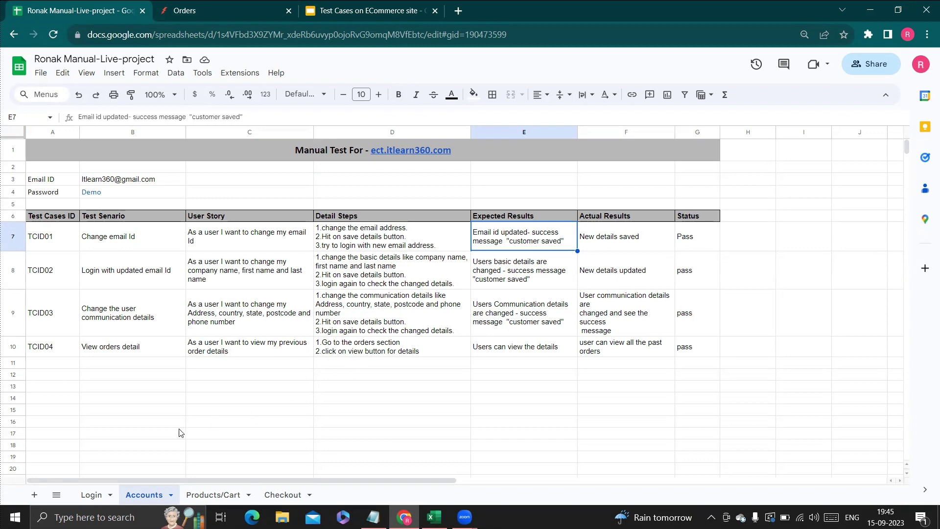
Switch to the Login sheet.
{"action": "left_click", "coordinate": [91, 495]}
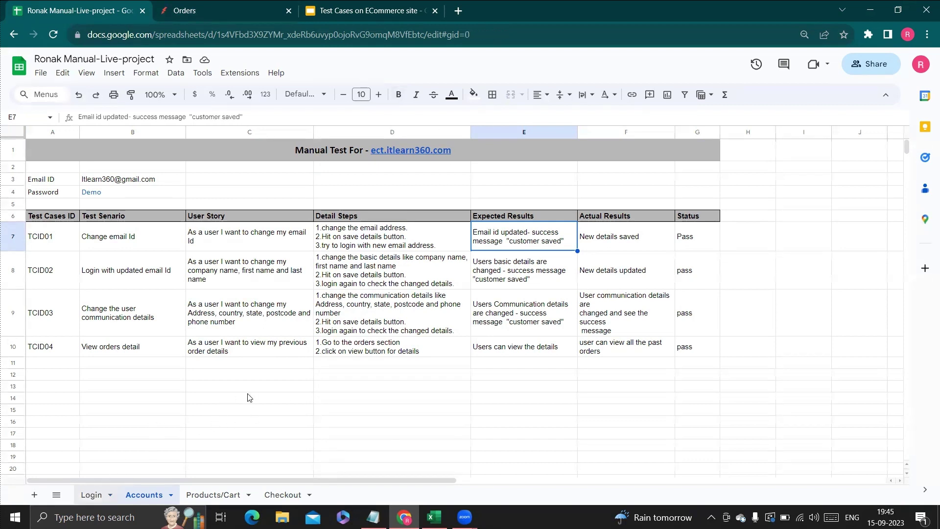